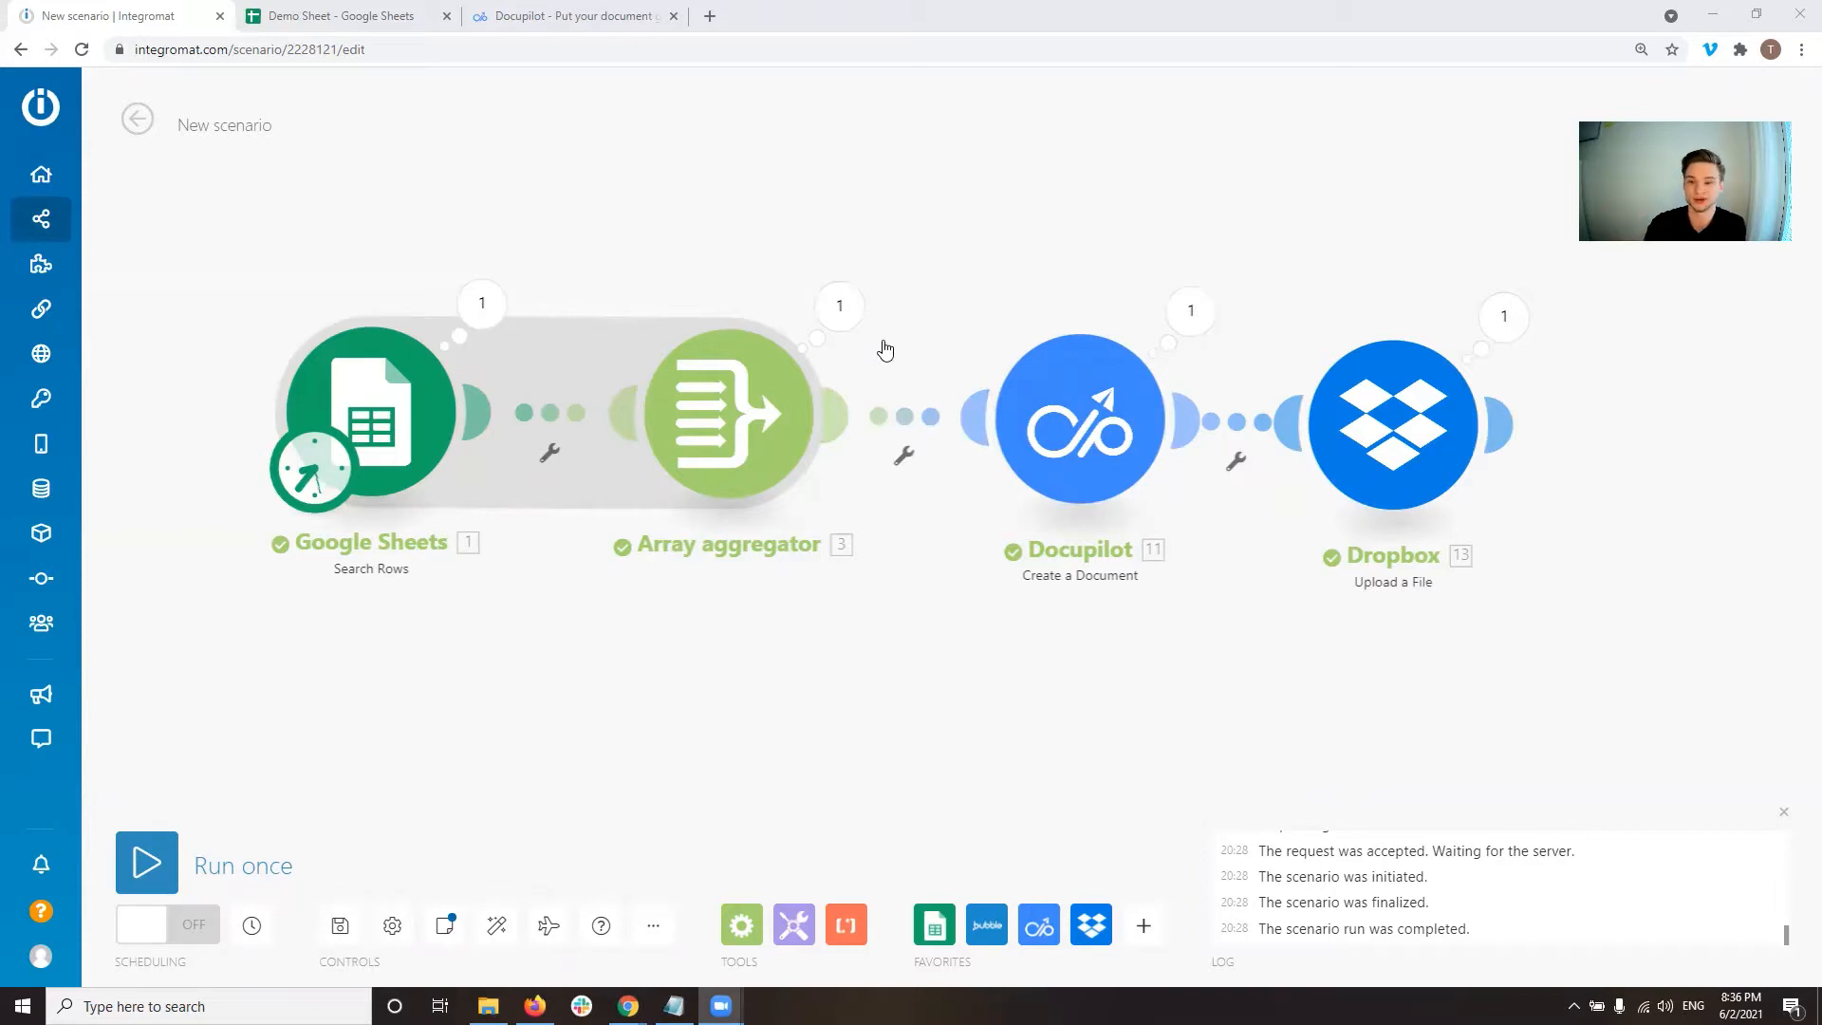
left_click_drag(906, 591, 828, 604)
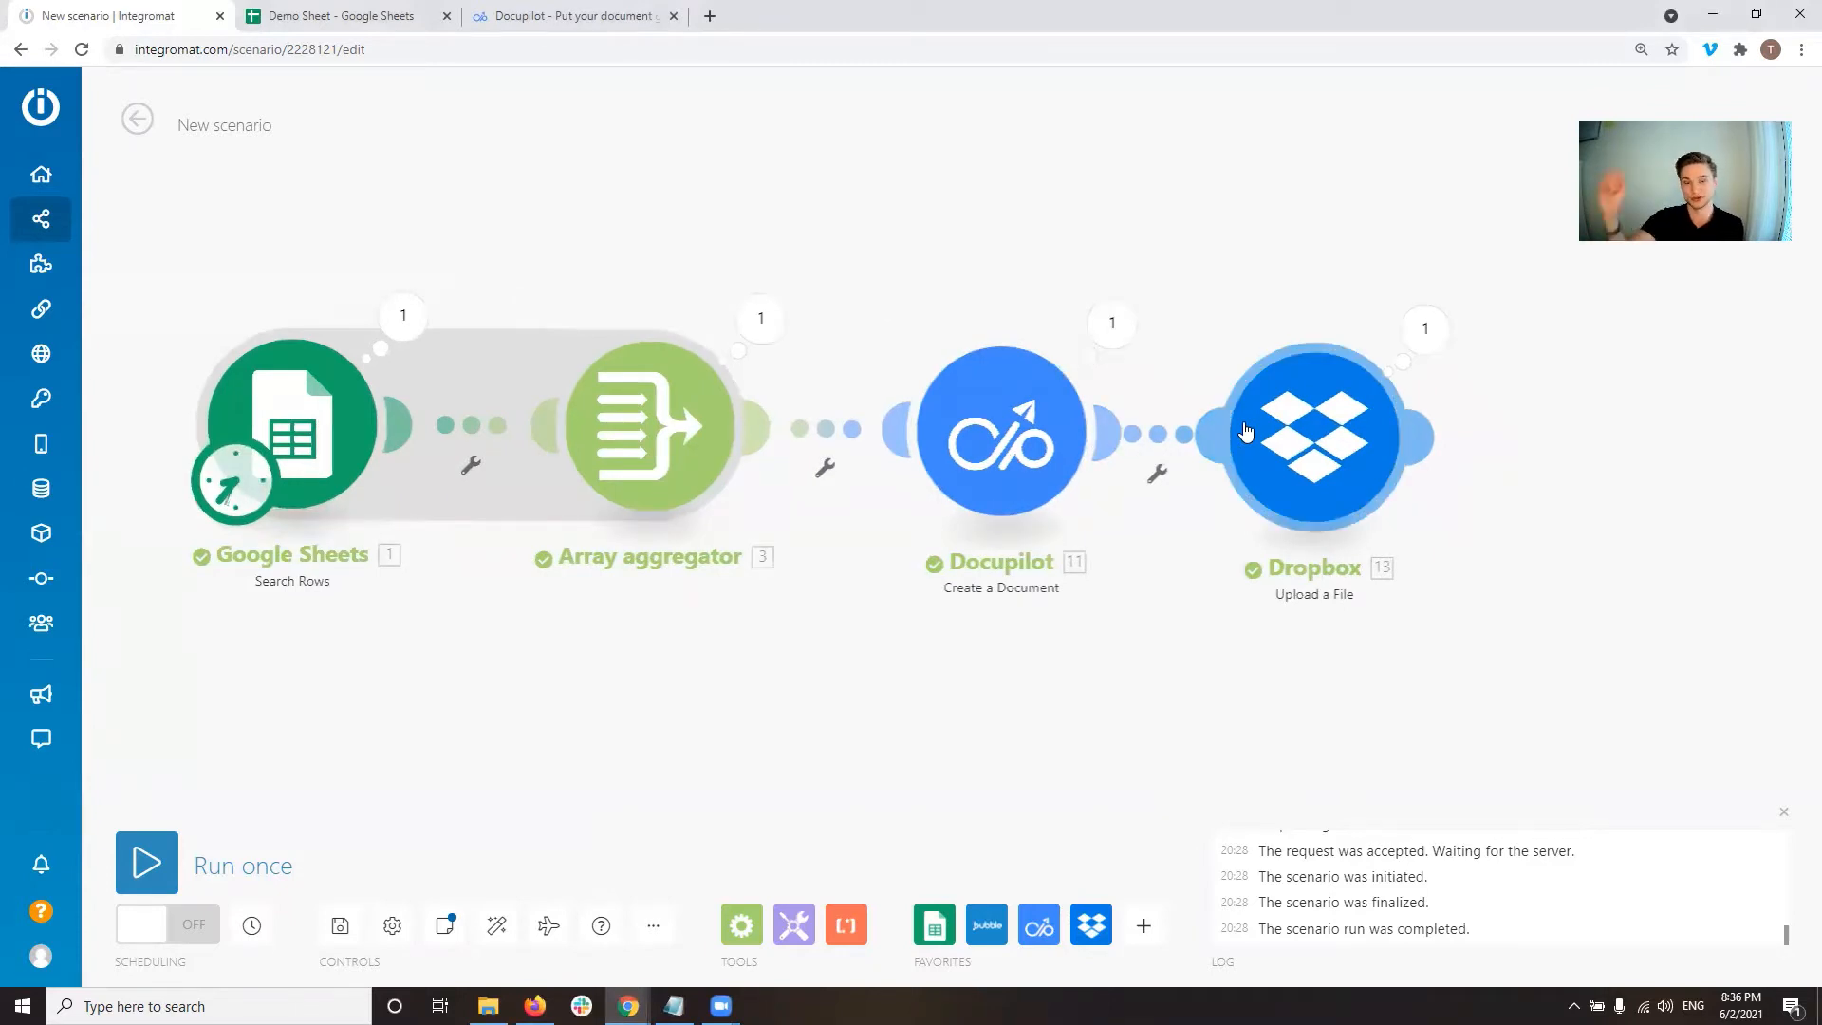
left_click_drag(1294, 788, 1343, 783)
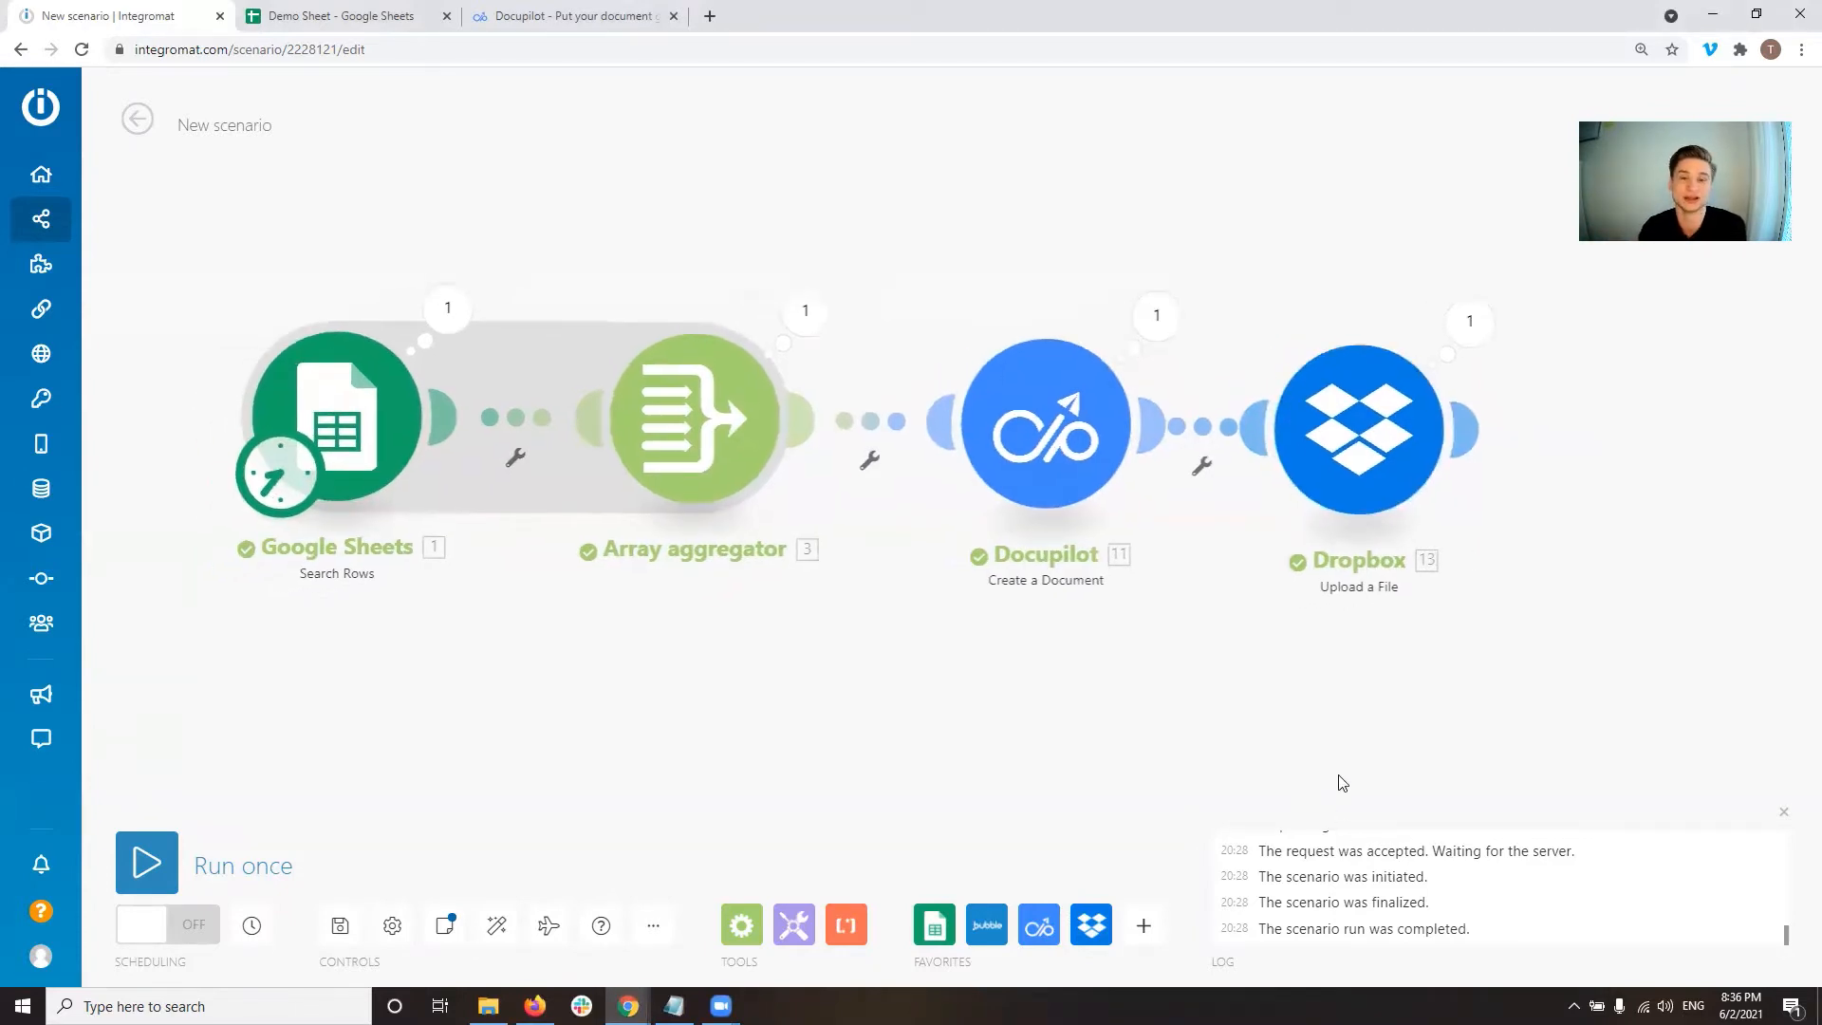
Switch to the Demo Sheet spreadsheet and examine the URLs in the Picture Link column of the Images sheet.
left_click(352, 16)
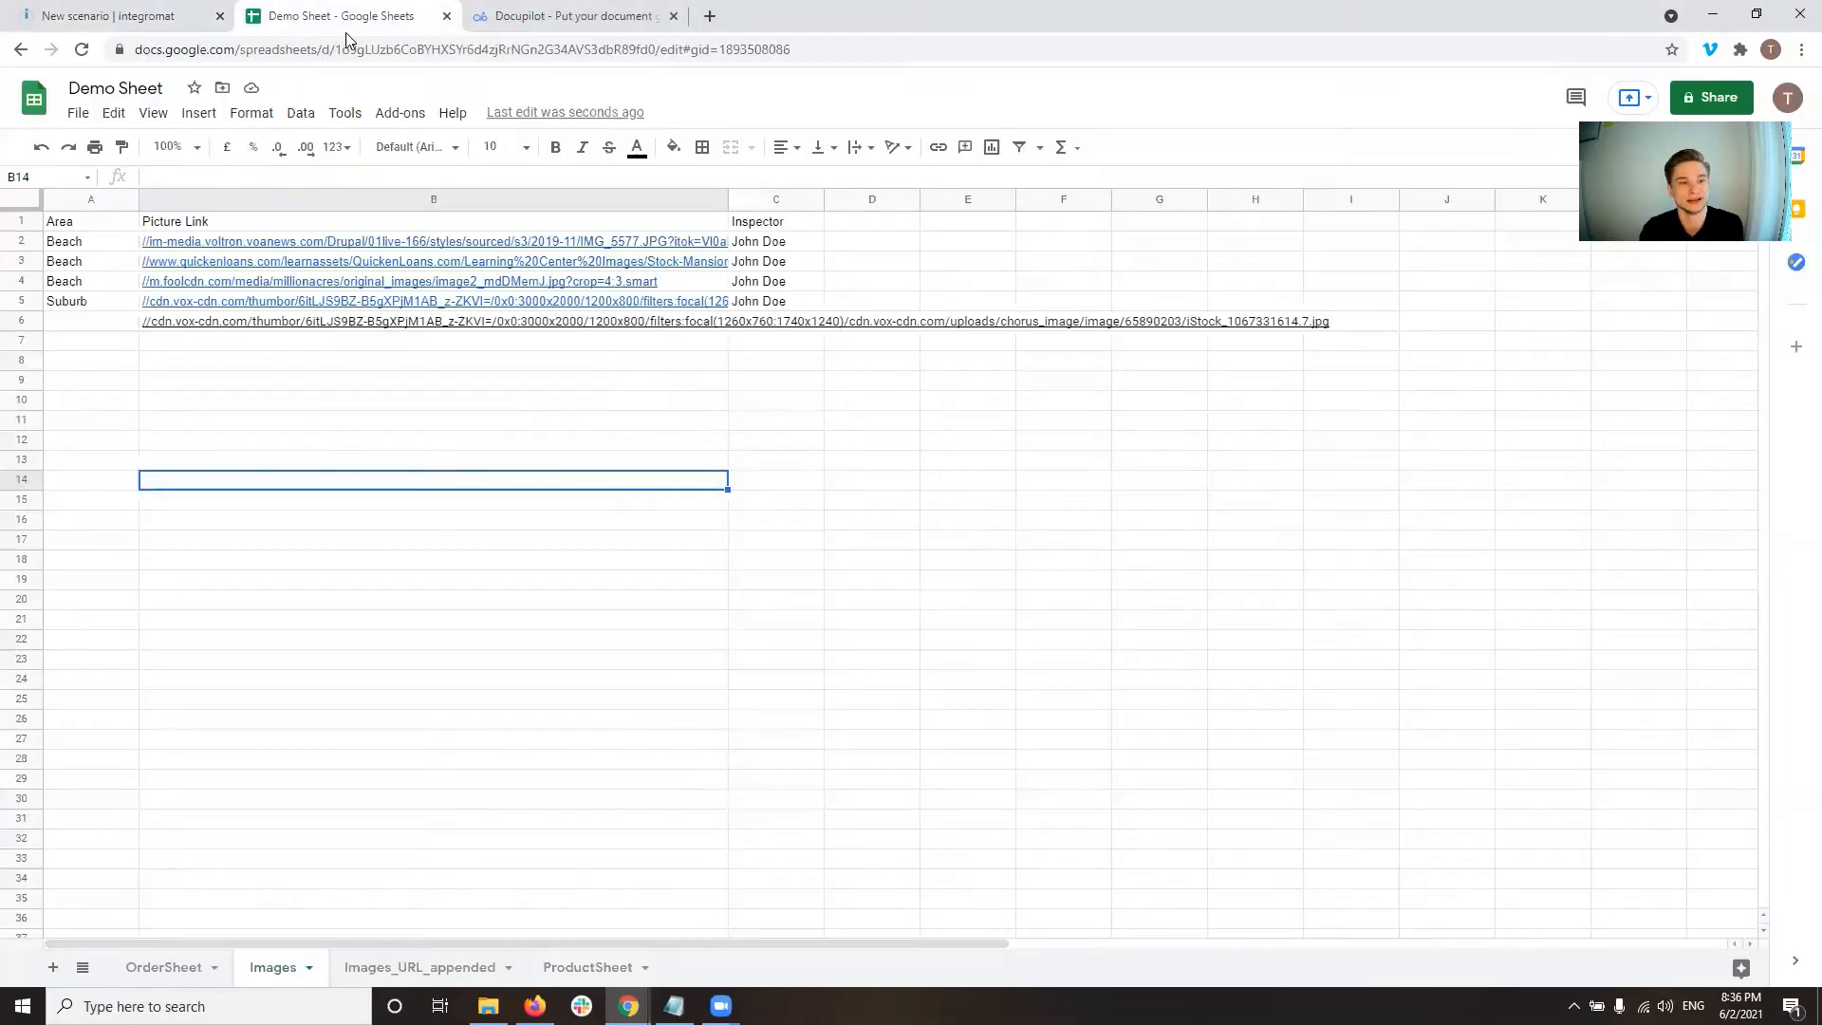
left_click(422, 225)
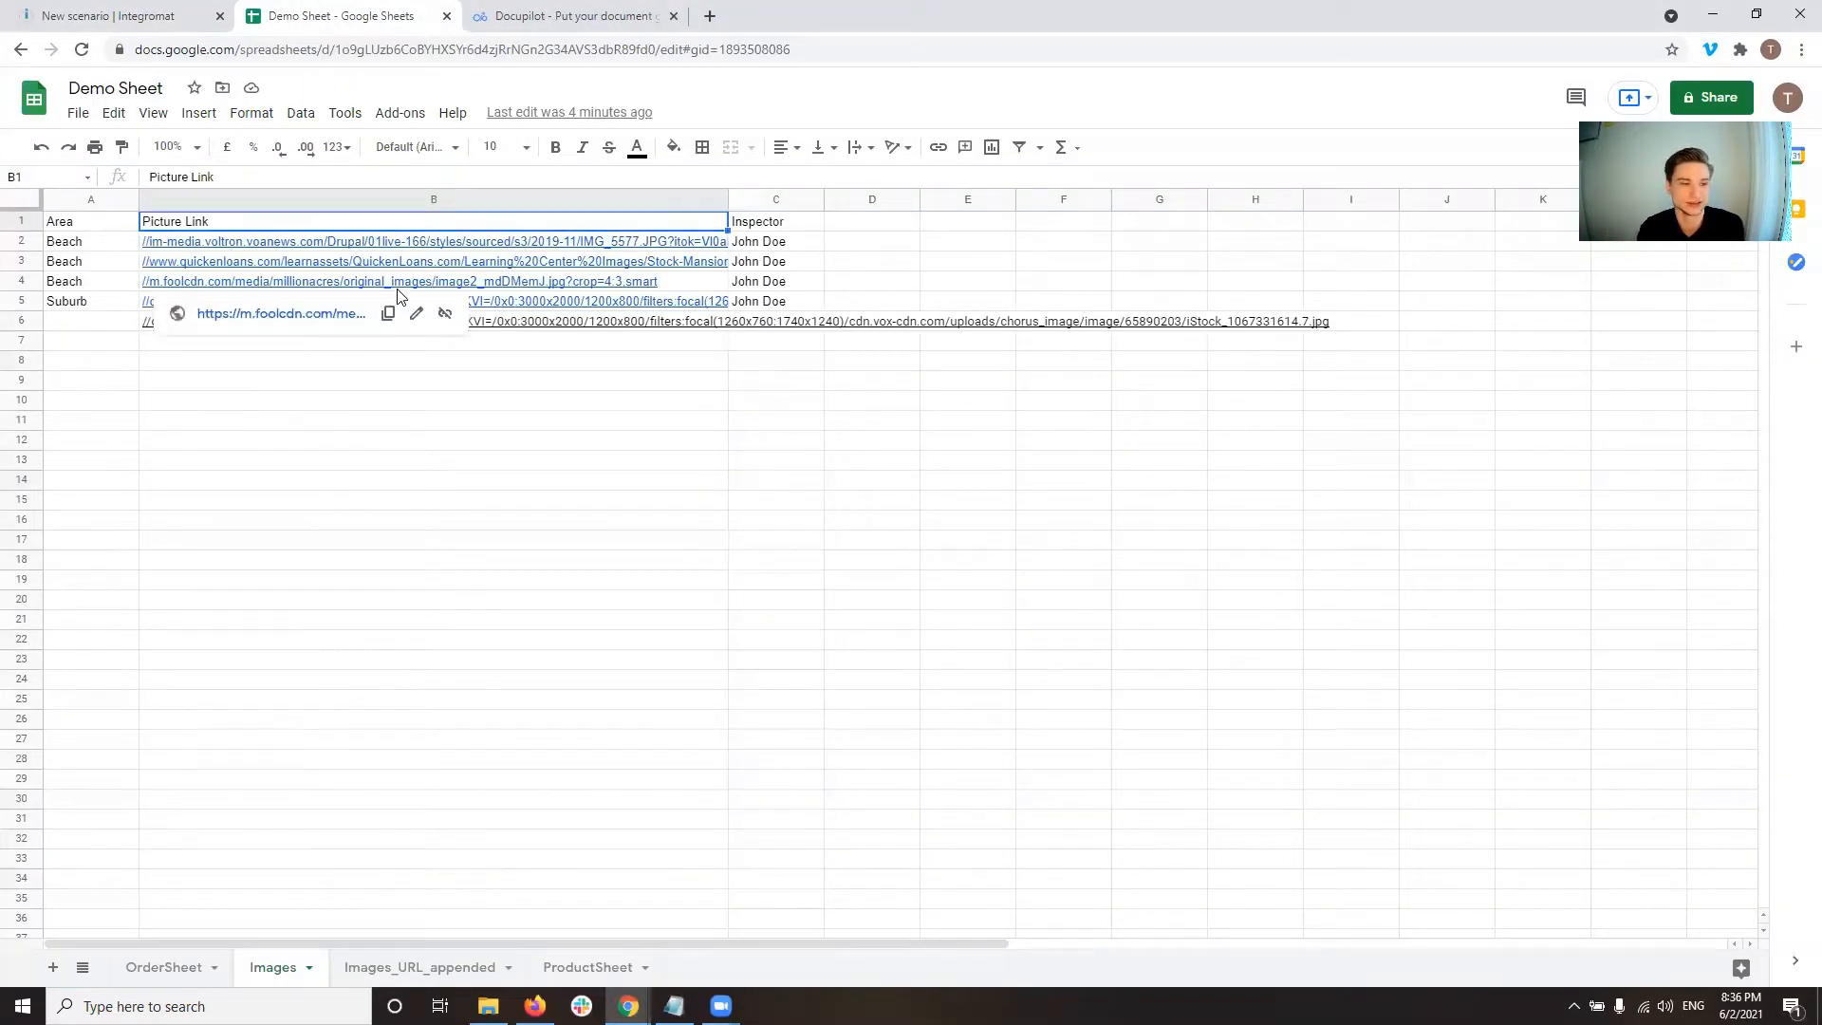
left_click(429, 244)
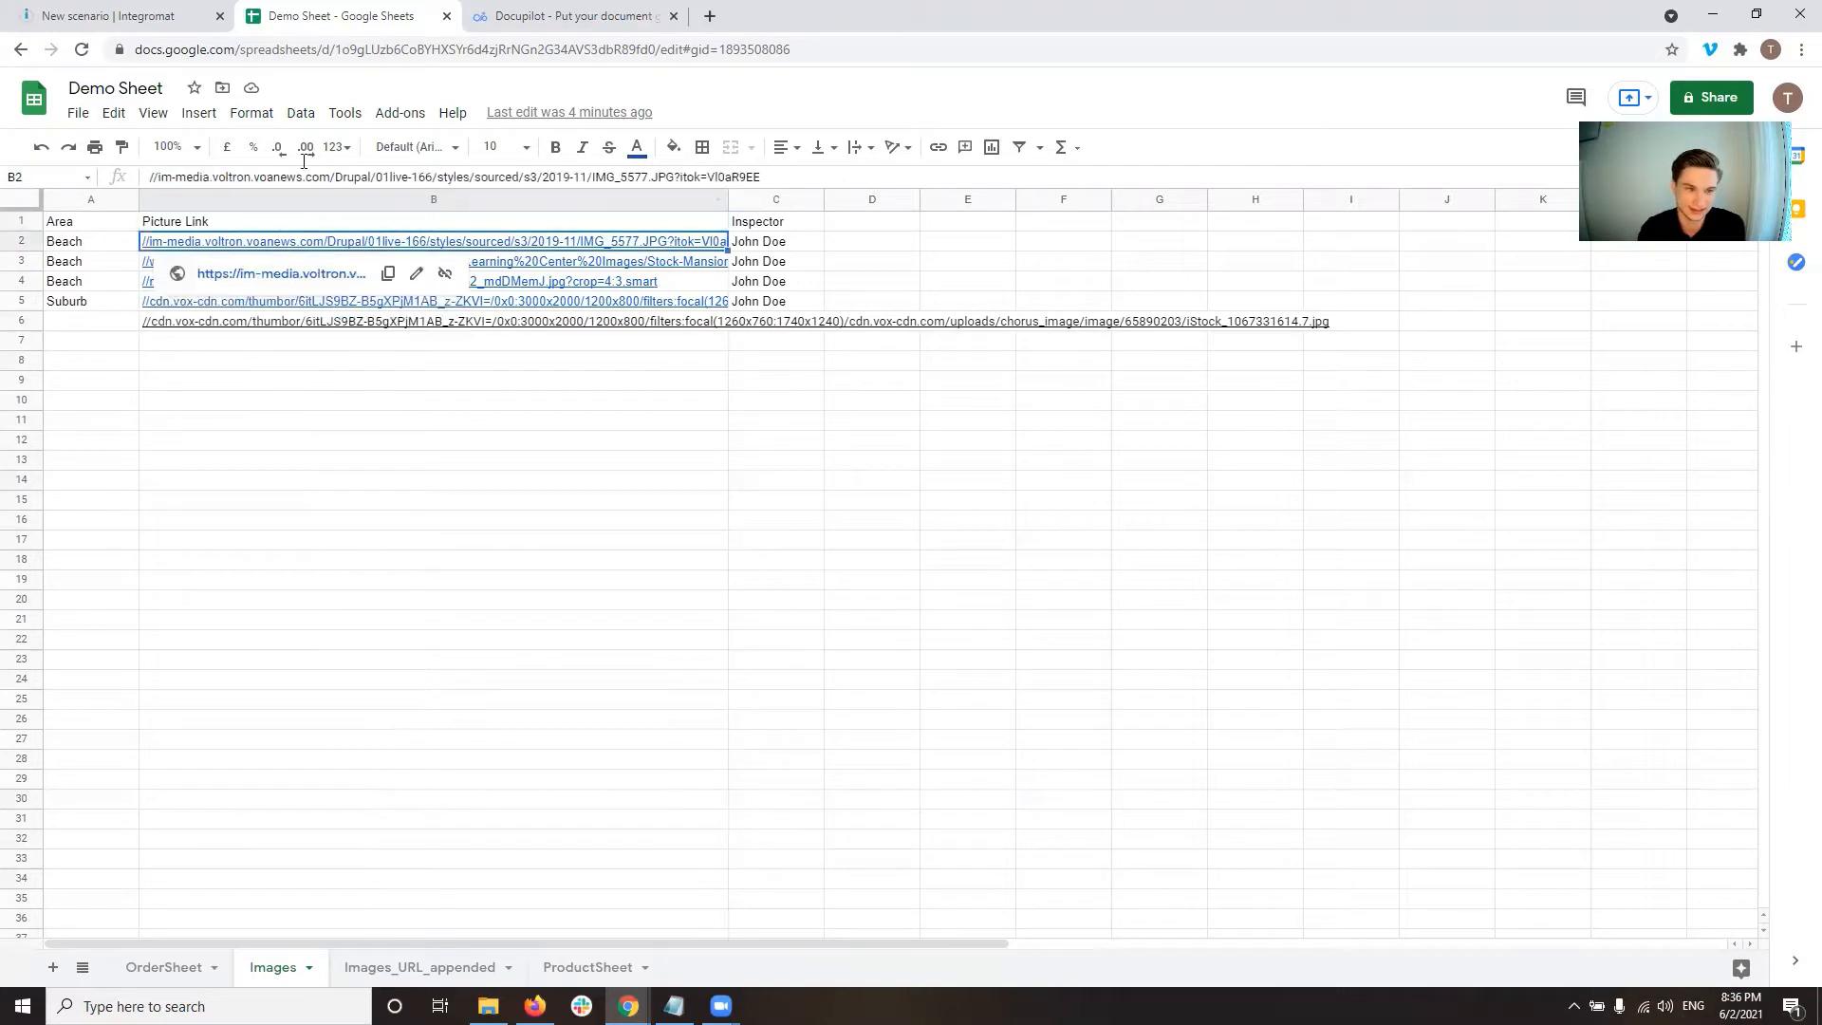
left_click(174, 25)
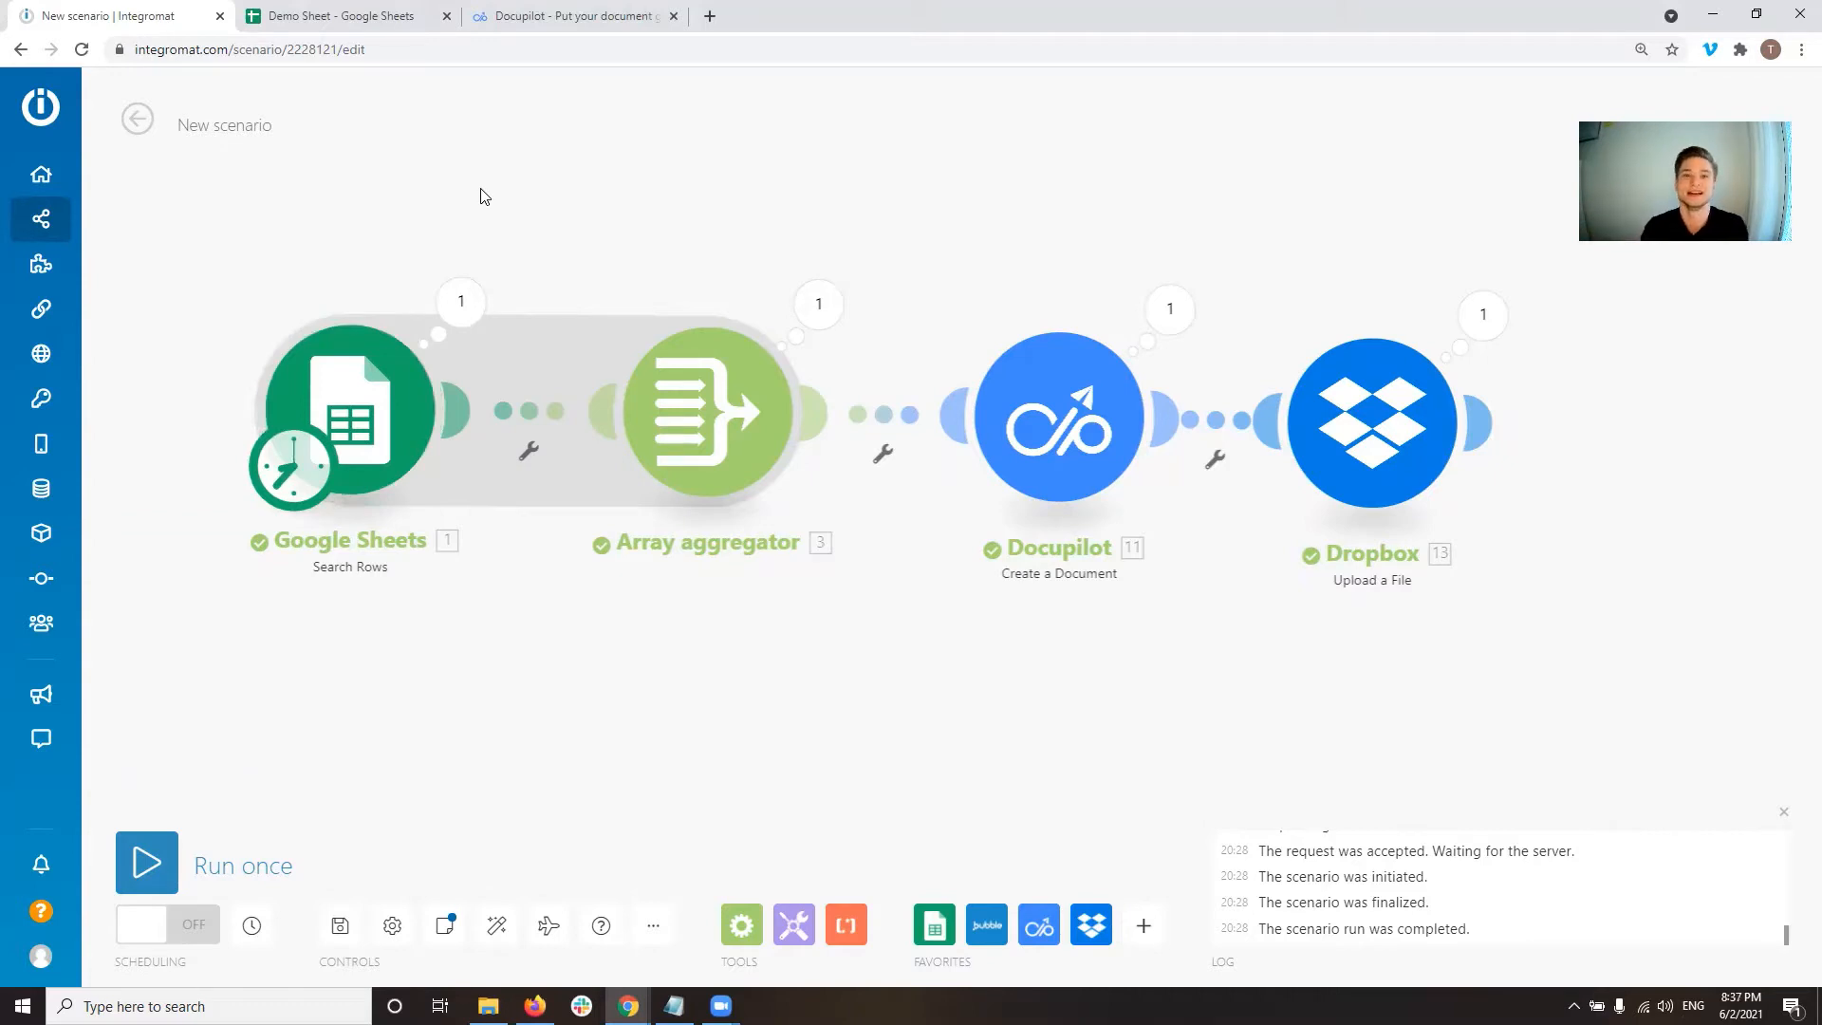
Try adding "https:" in front of the picture link in cell B2 of the Demo Sheet.
left_click(408, 14)
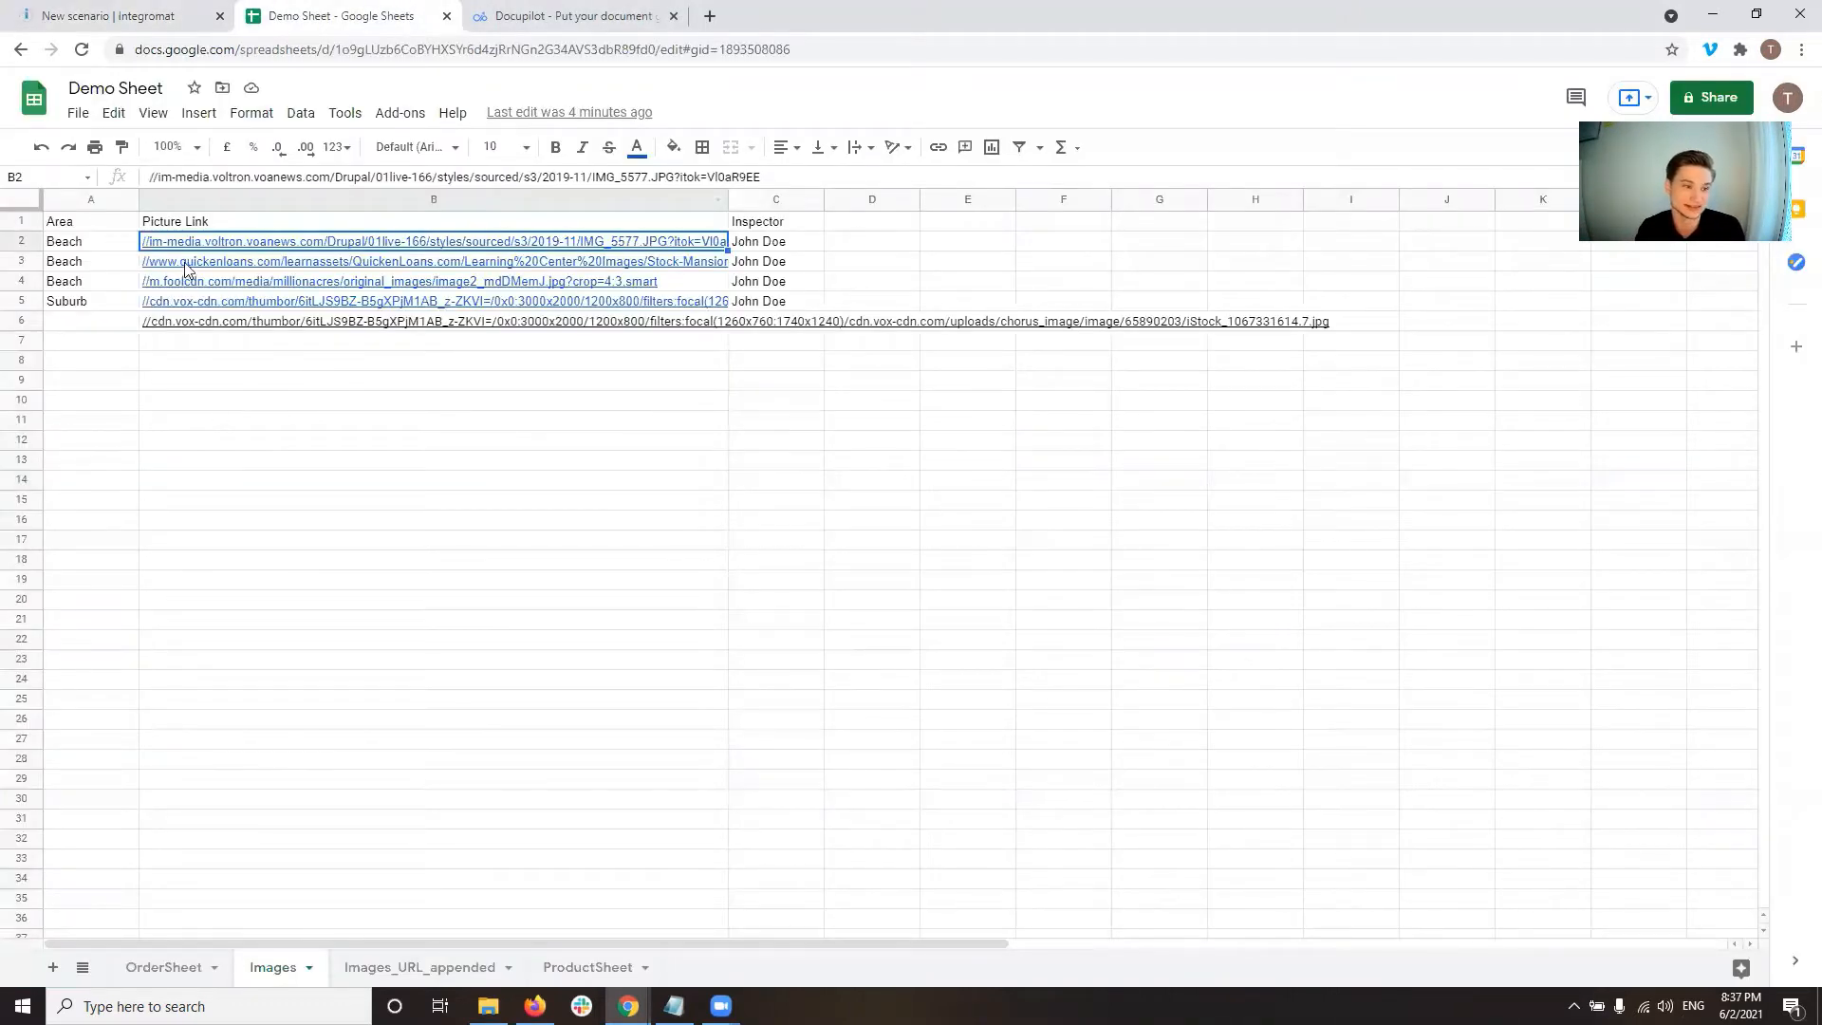
left_click(153, 177)
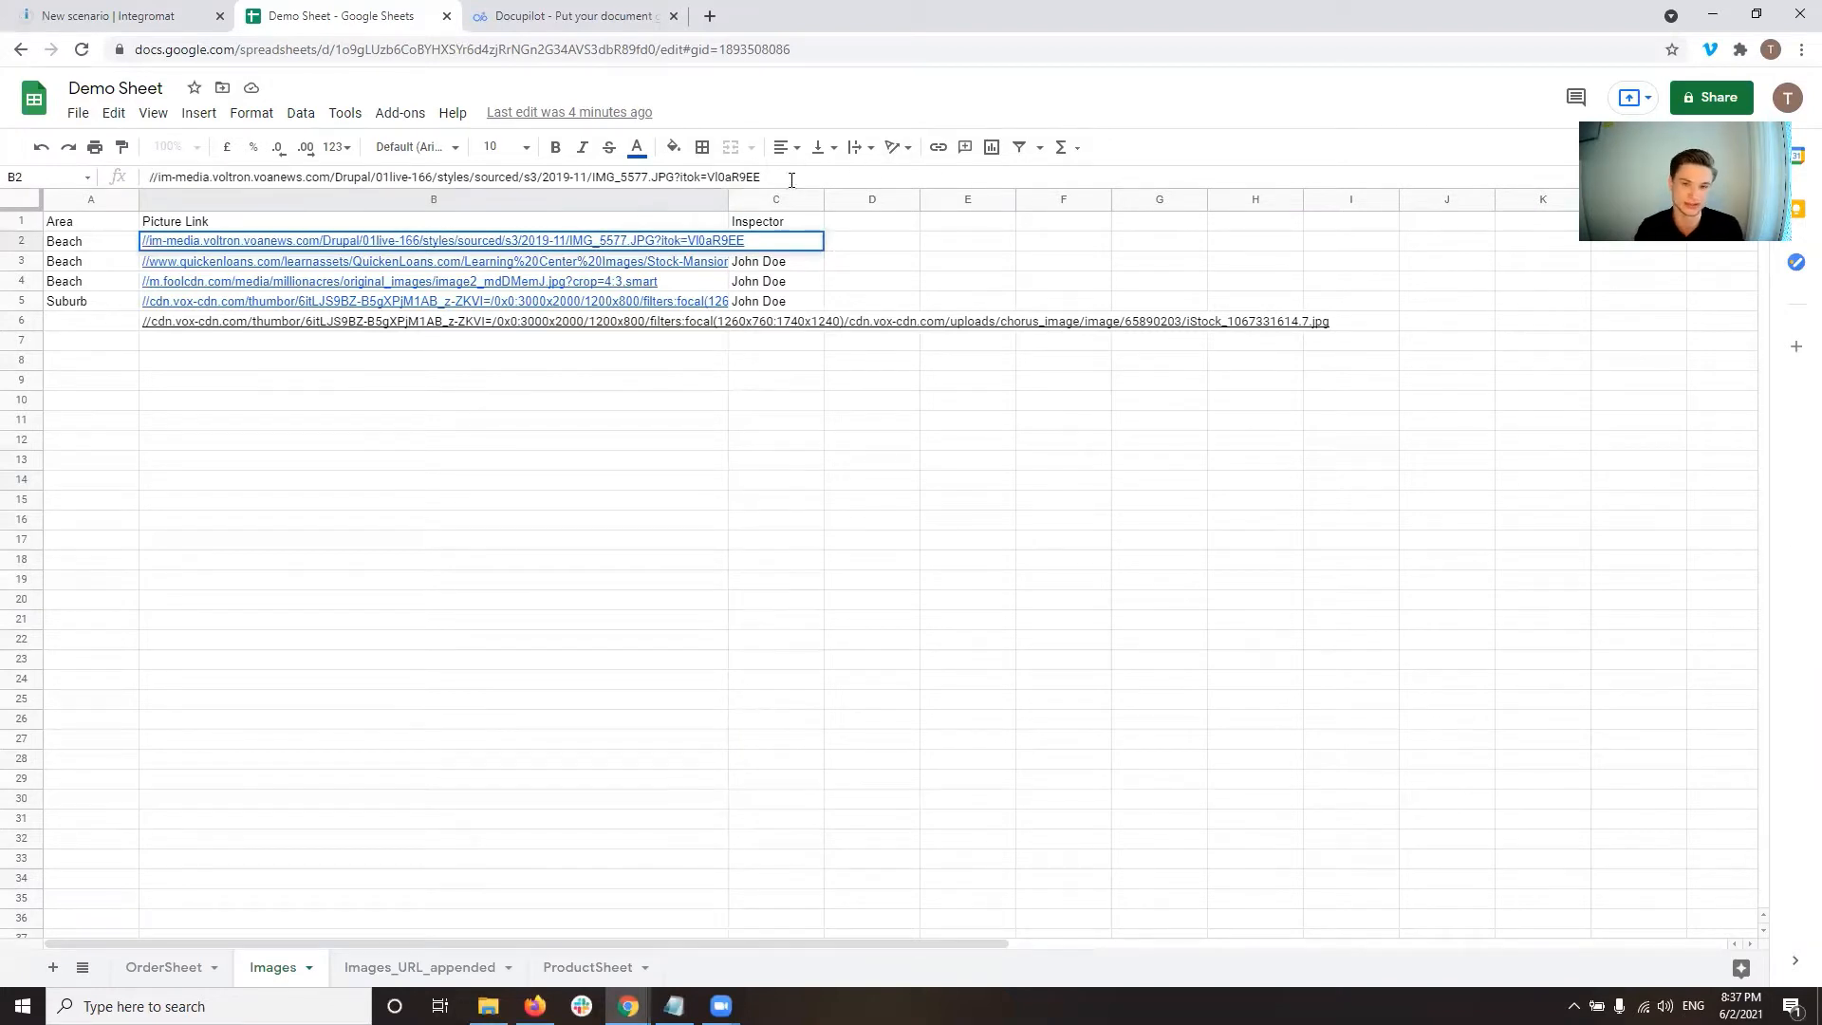
left_click_drag(791, 181, 57, 187)
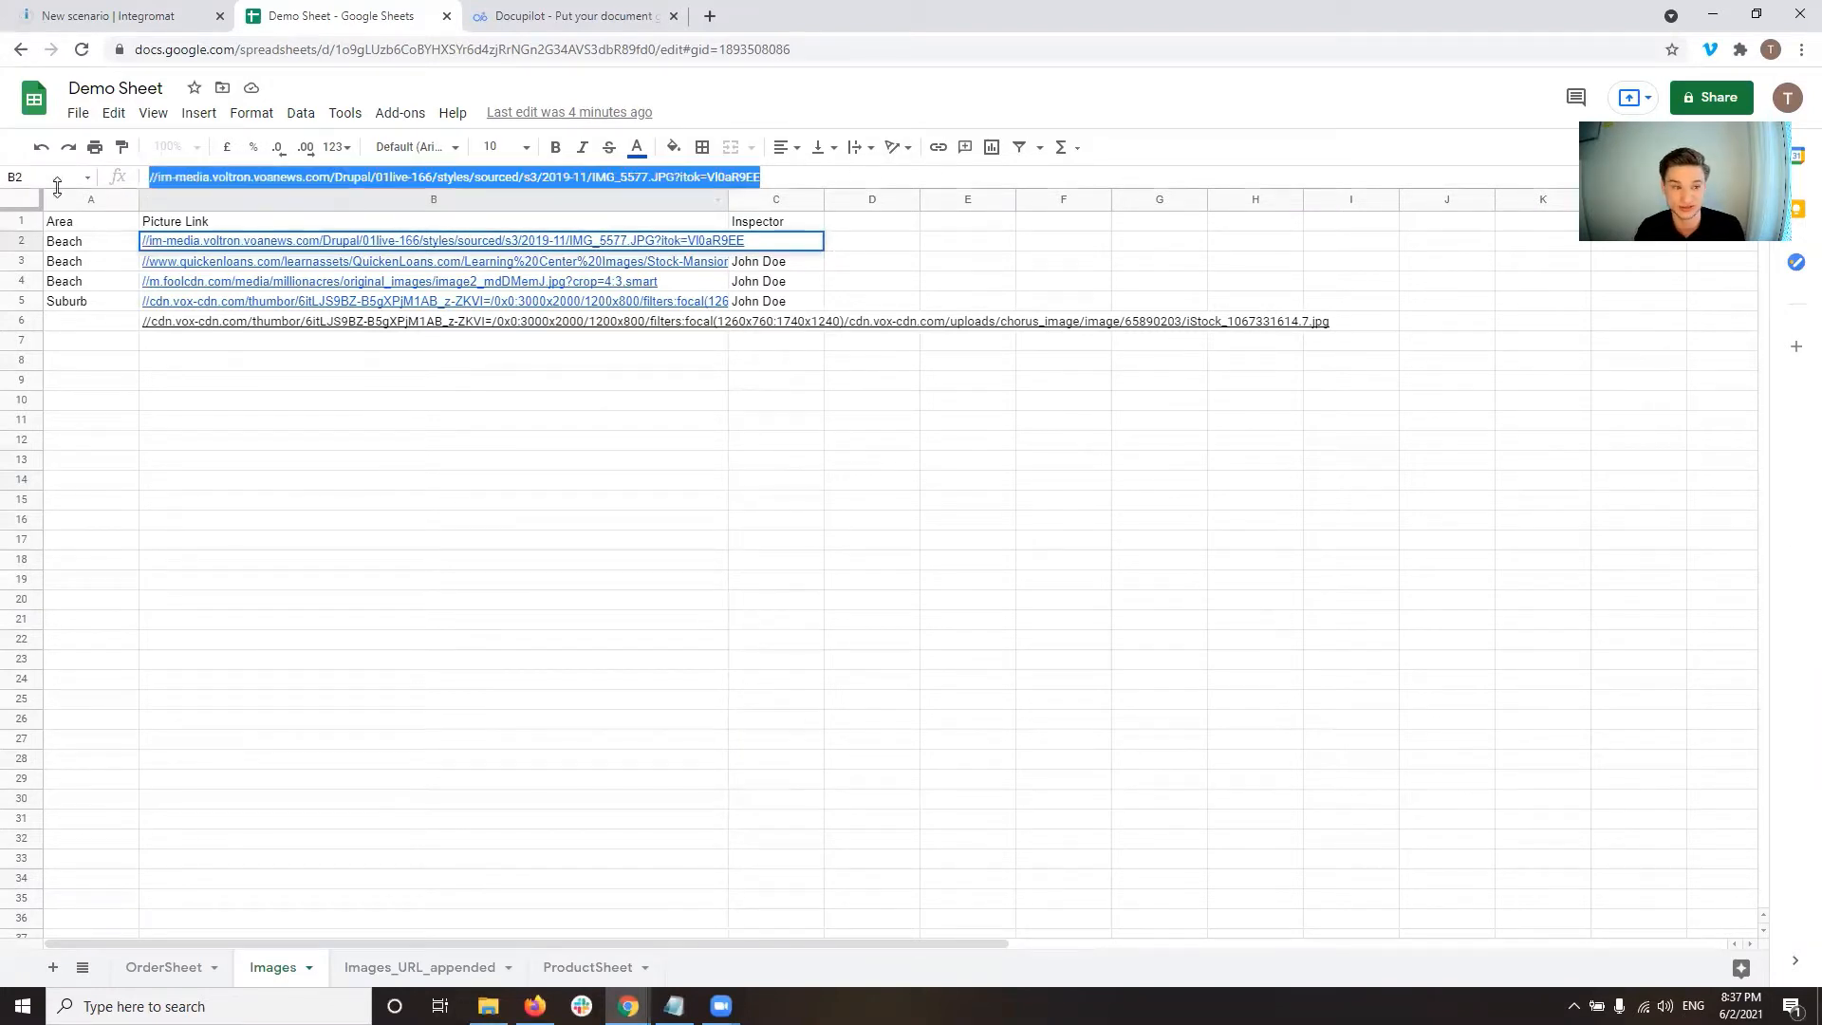
left_click(153, 182)
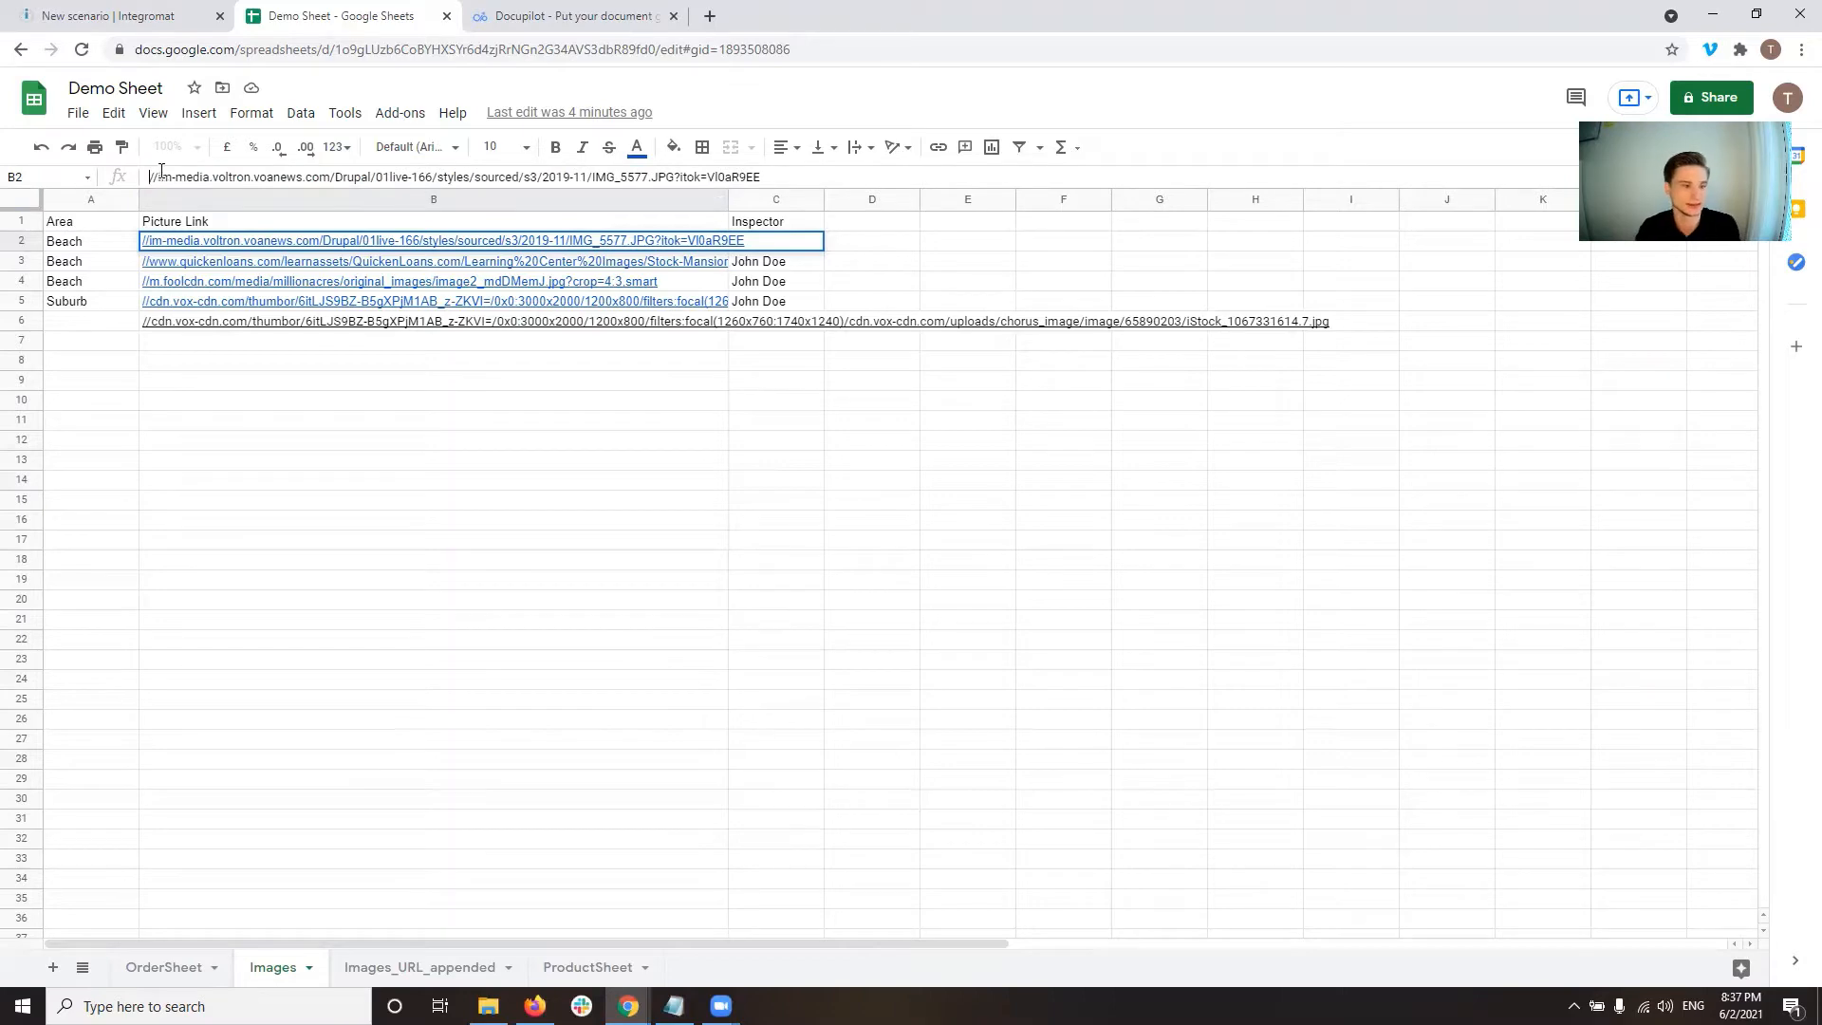
key("ctrl+plus")
key("ctrl+plus")
key("ctrl+plus")
key("ctrl+plus")
key("ctrl+plus")
key("ctrl+plus")
key("ctrl+plus")
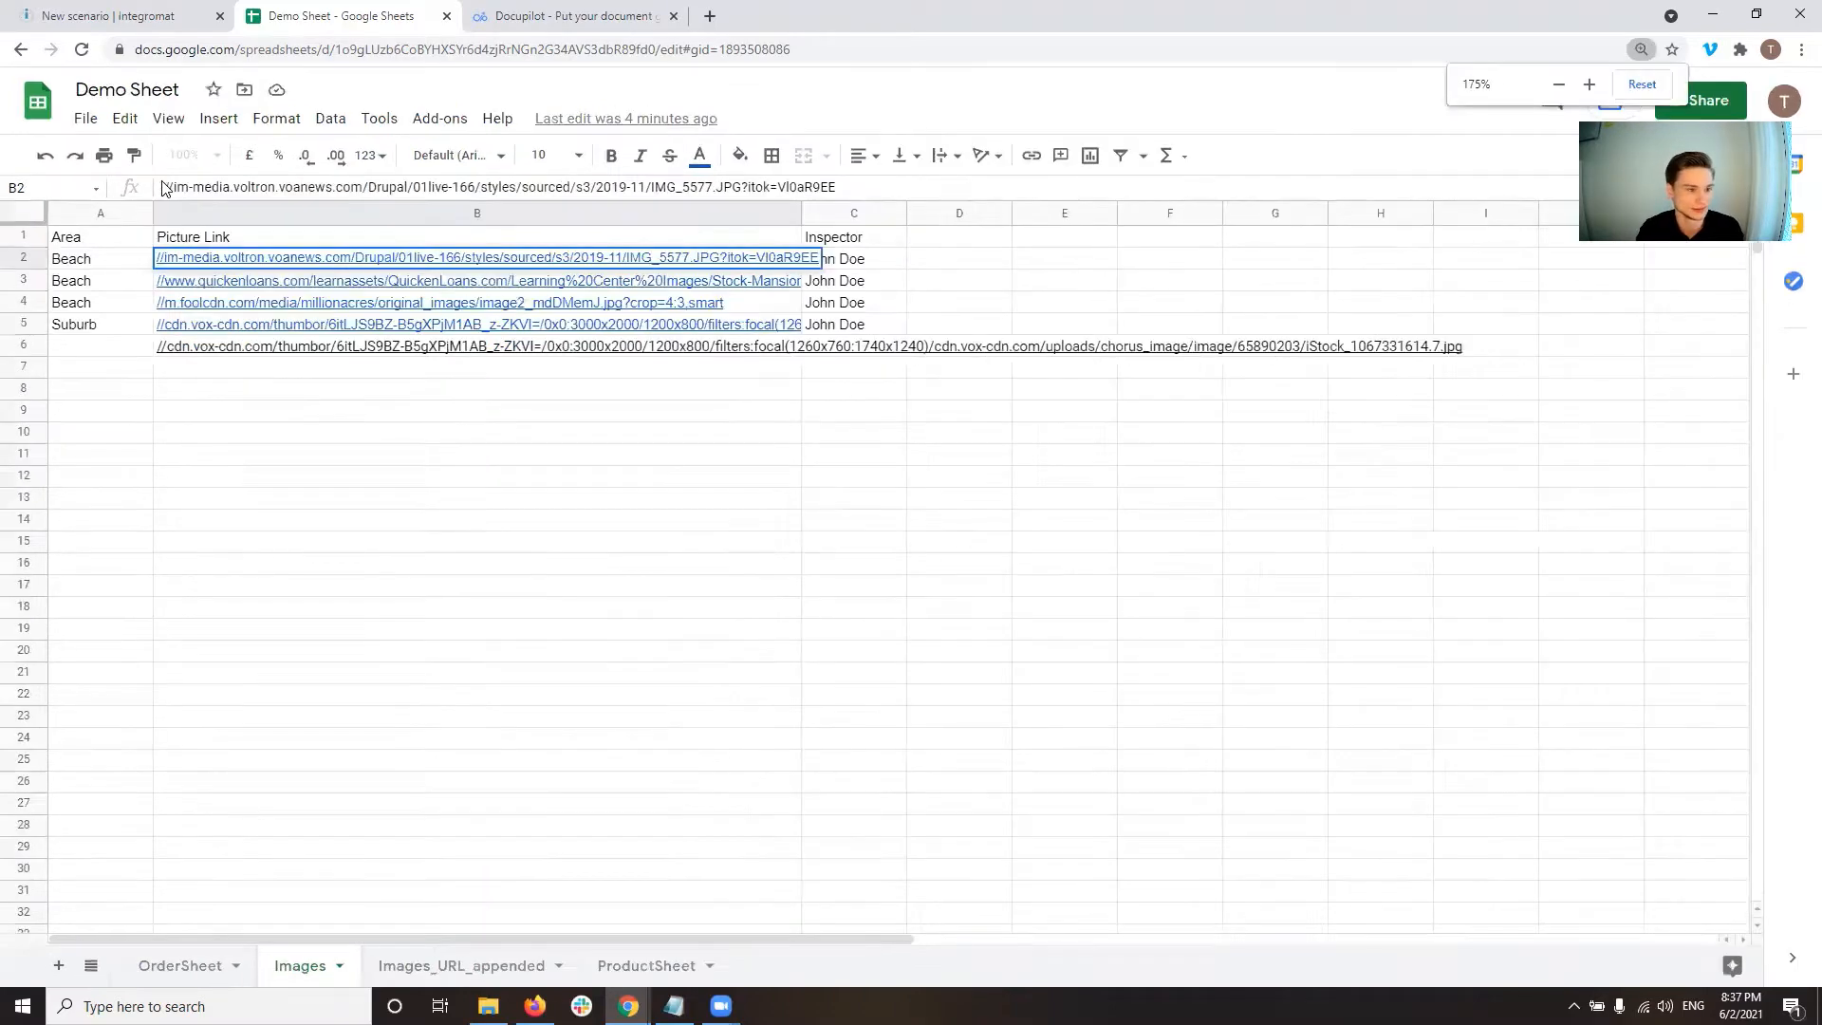
key("ctrl+plus")
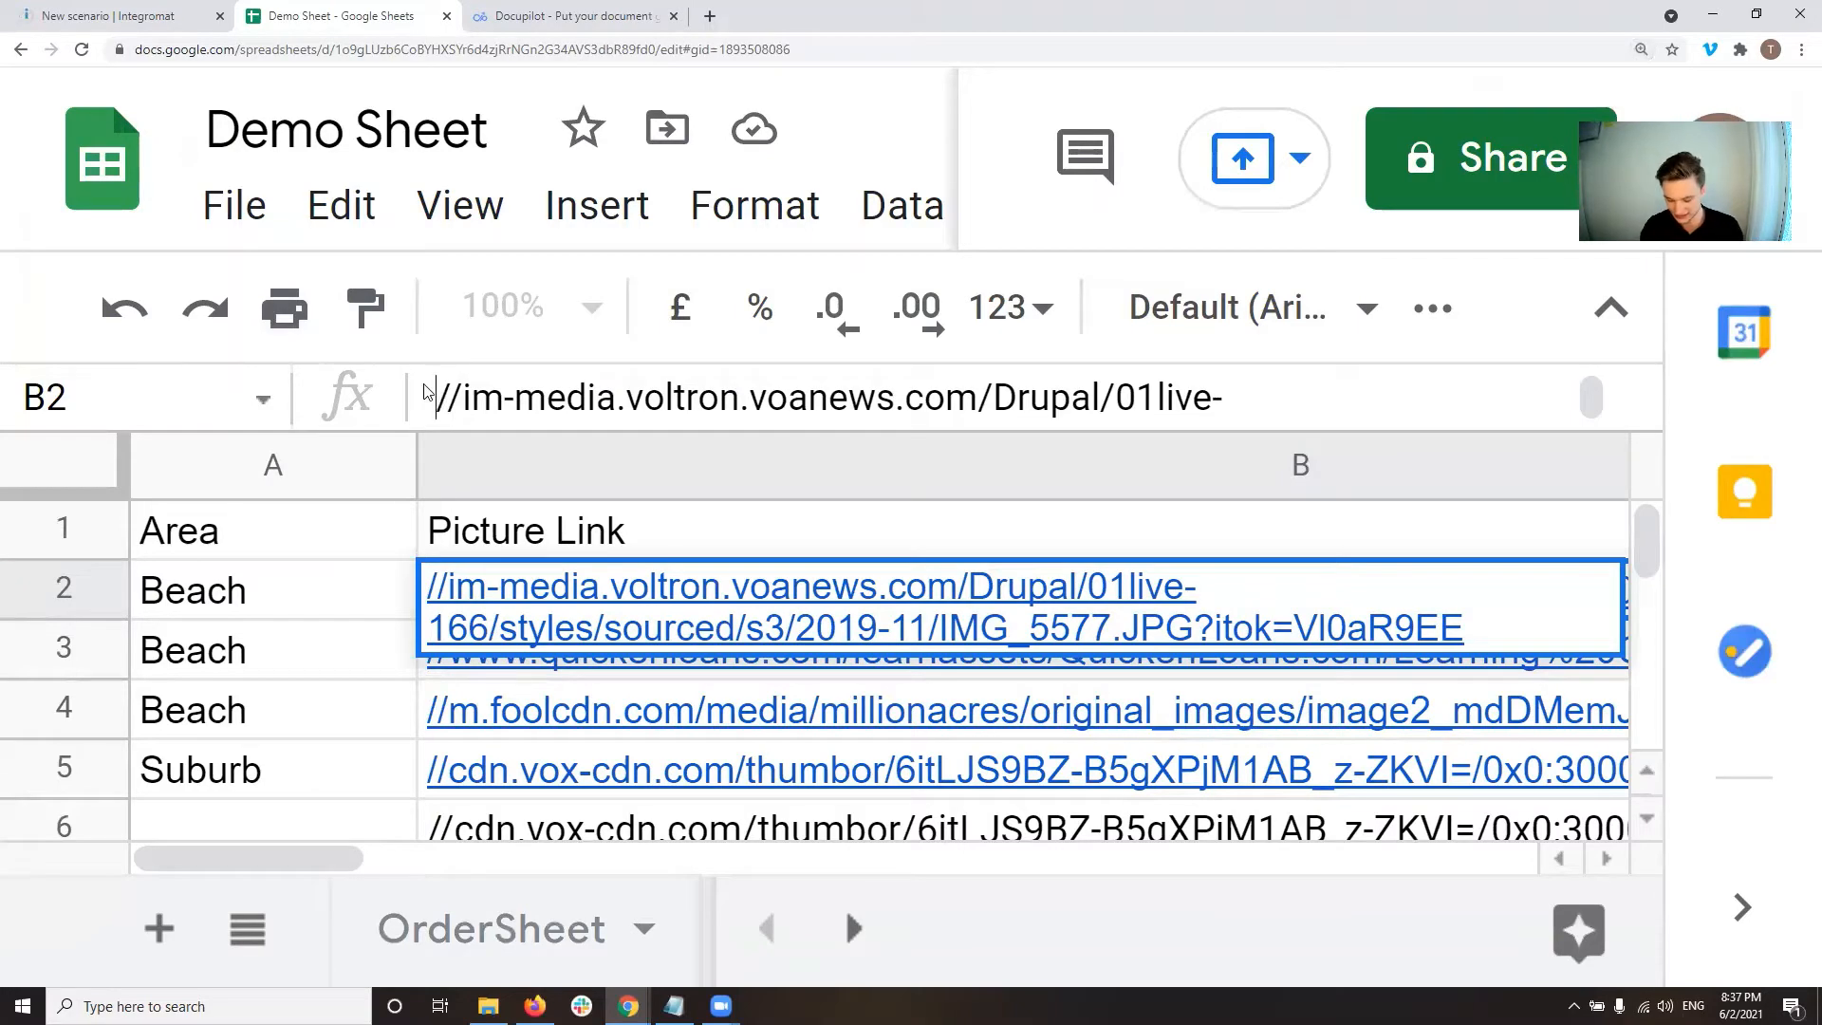
type("https:")
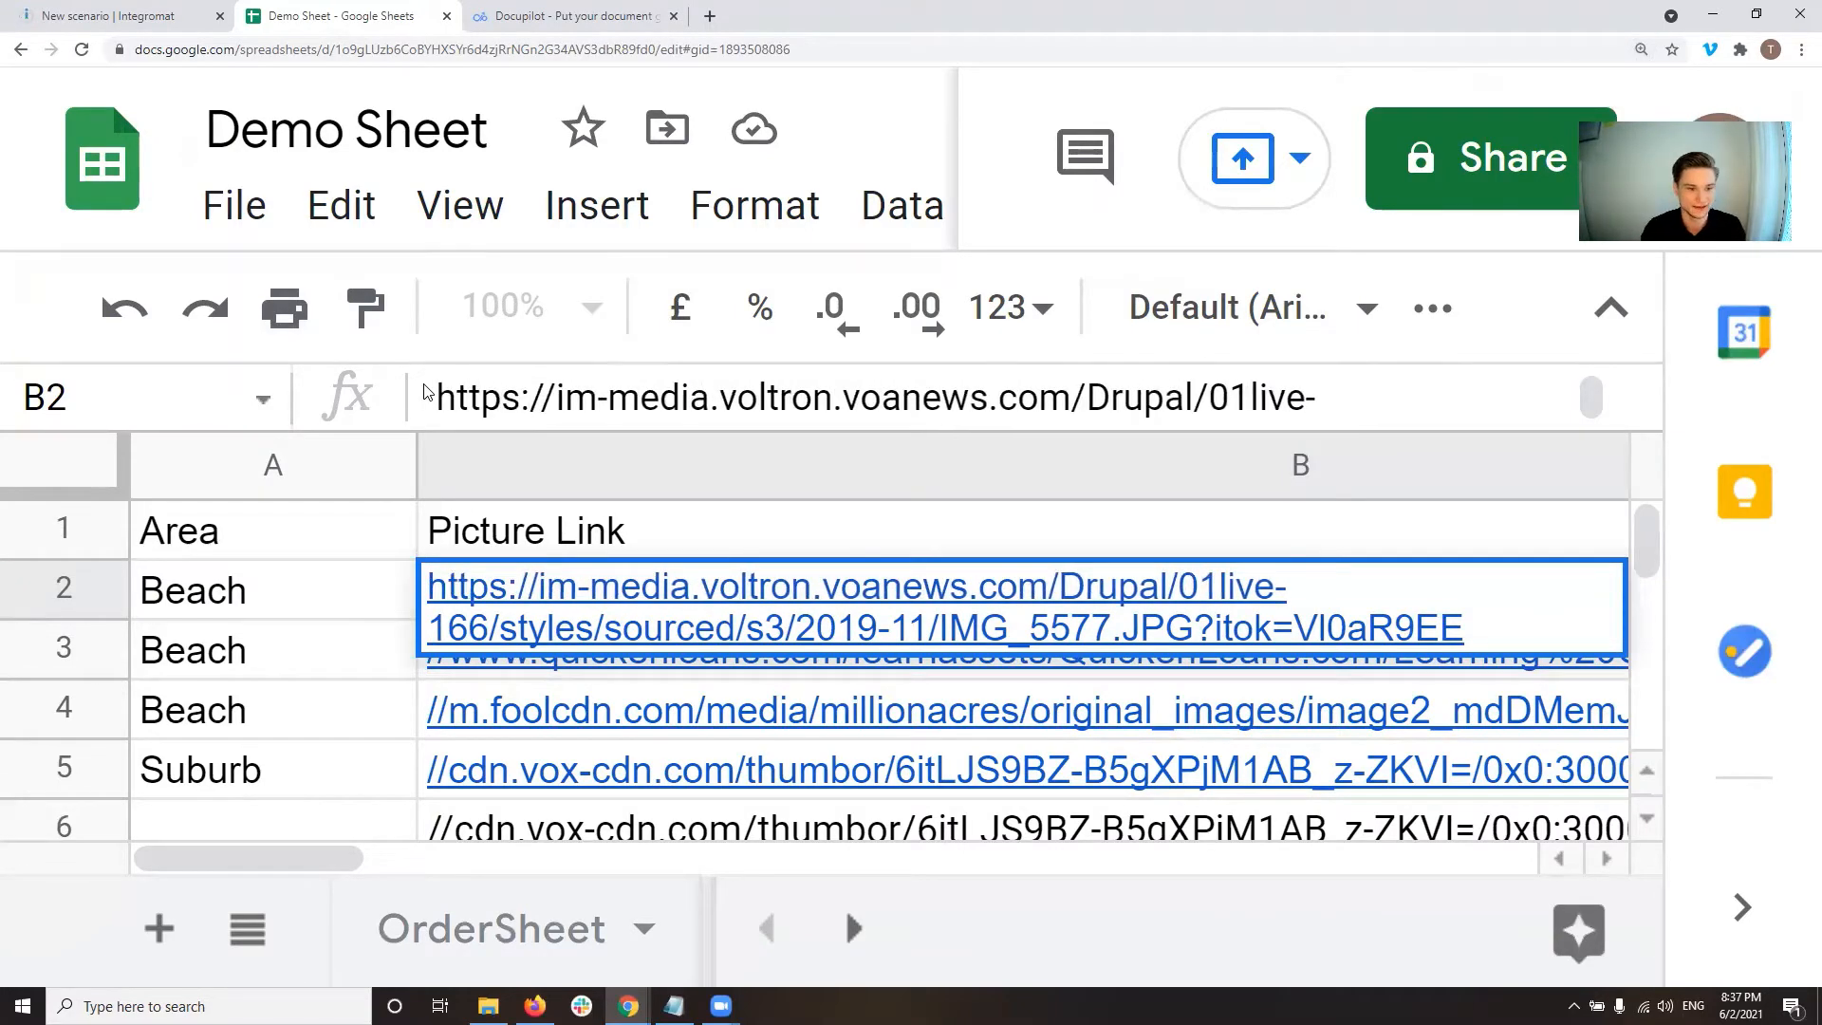
Remove the "https:" prefix from the picture link in cell B2 and leave the cell.
key("BackSpace")
key("BackSpace")
key("BackSpace")
key("BackSpace")
key("BackSpace")
key("BackSpace")
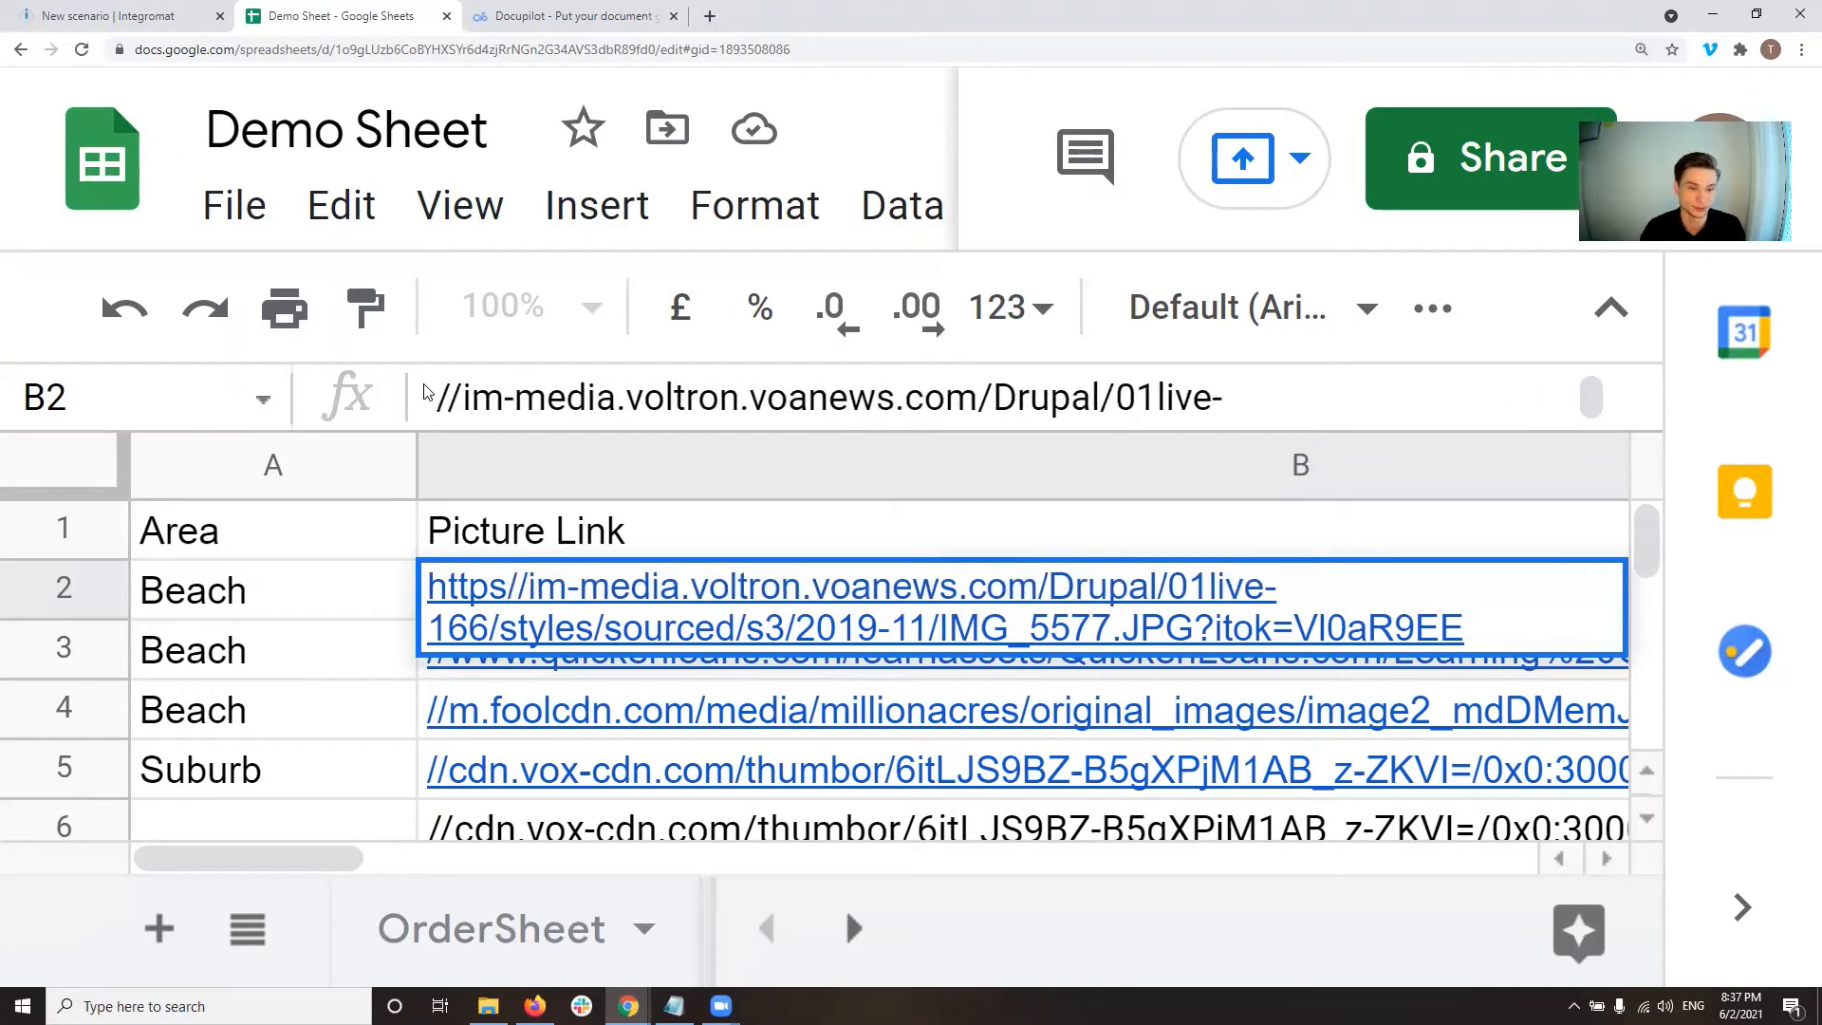
key("ctrl+minus")
key("ctrl+minus")
key("ctrl+minus")
key("ctrl+minus")
key("ctrl+minus")
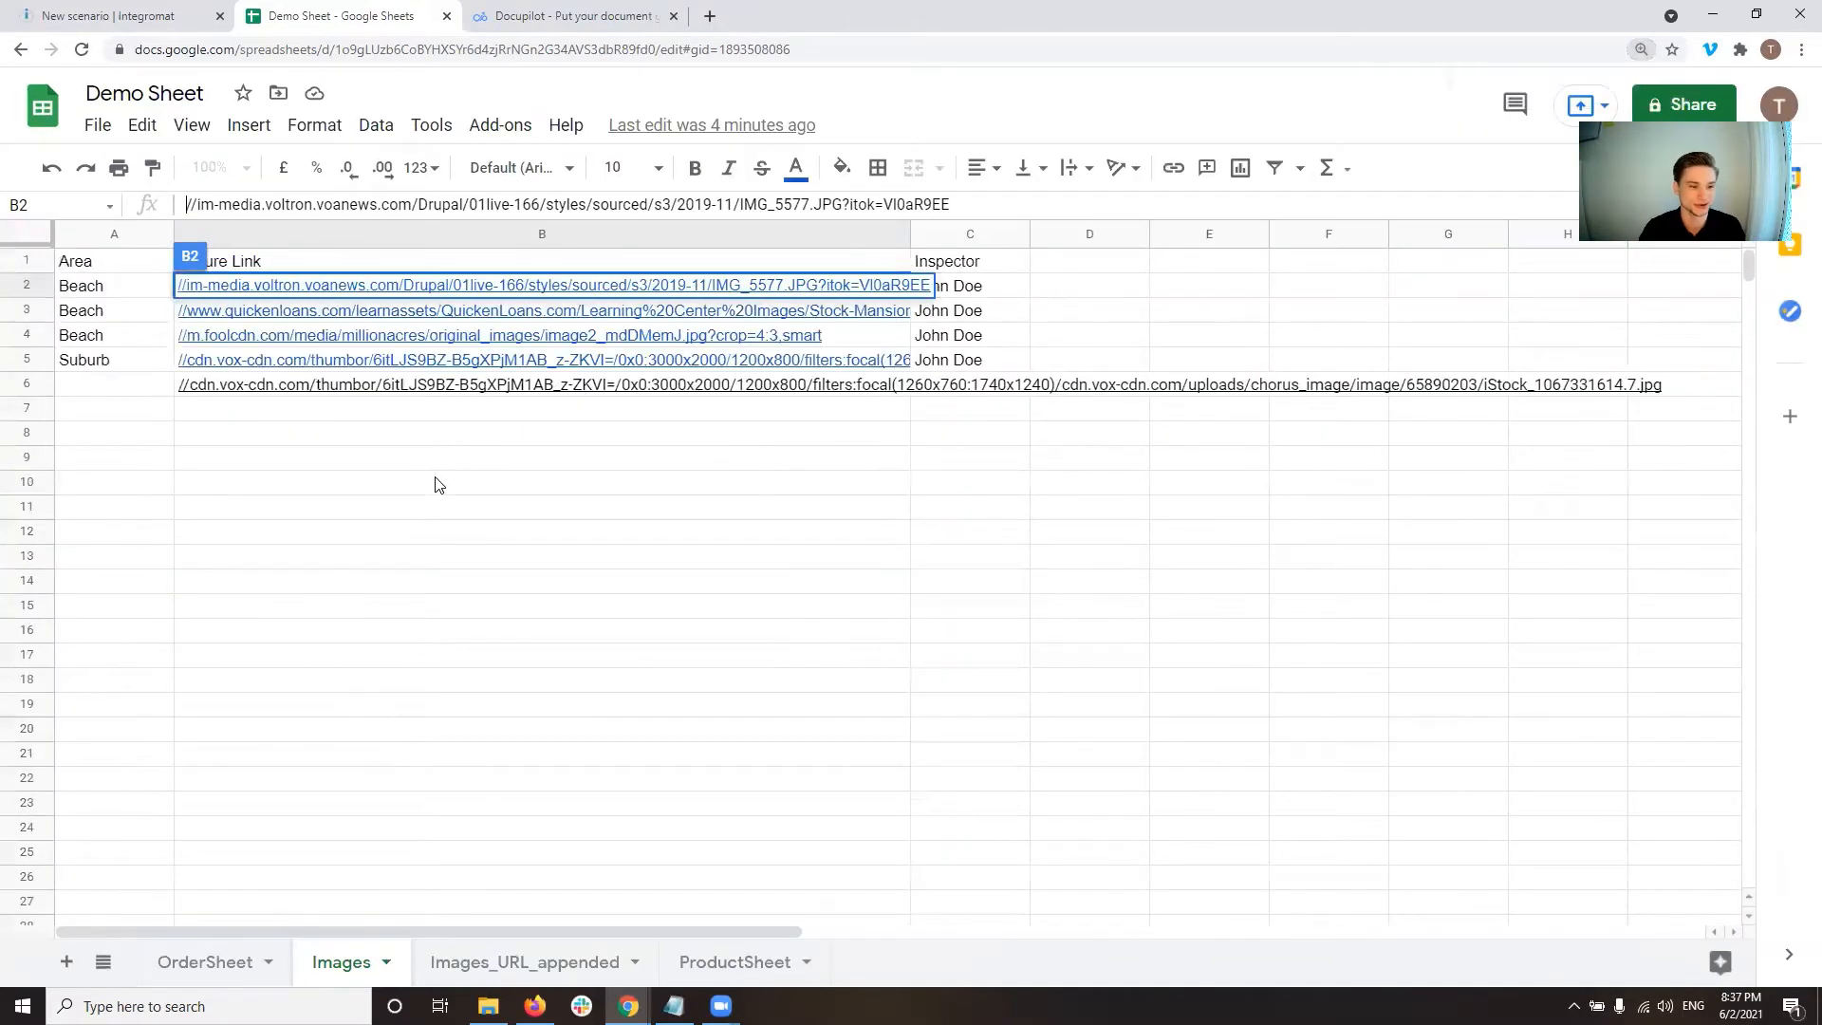
left_click(437, 482)
mouse_move(479, 396)
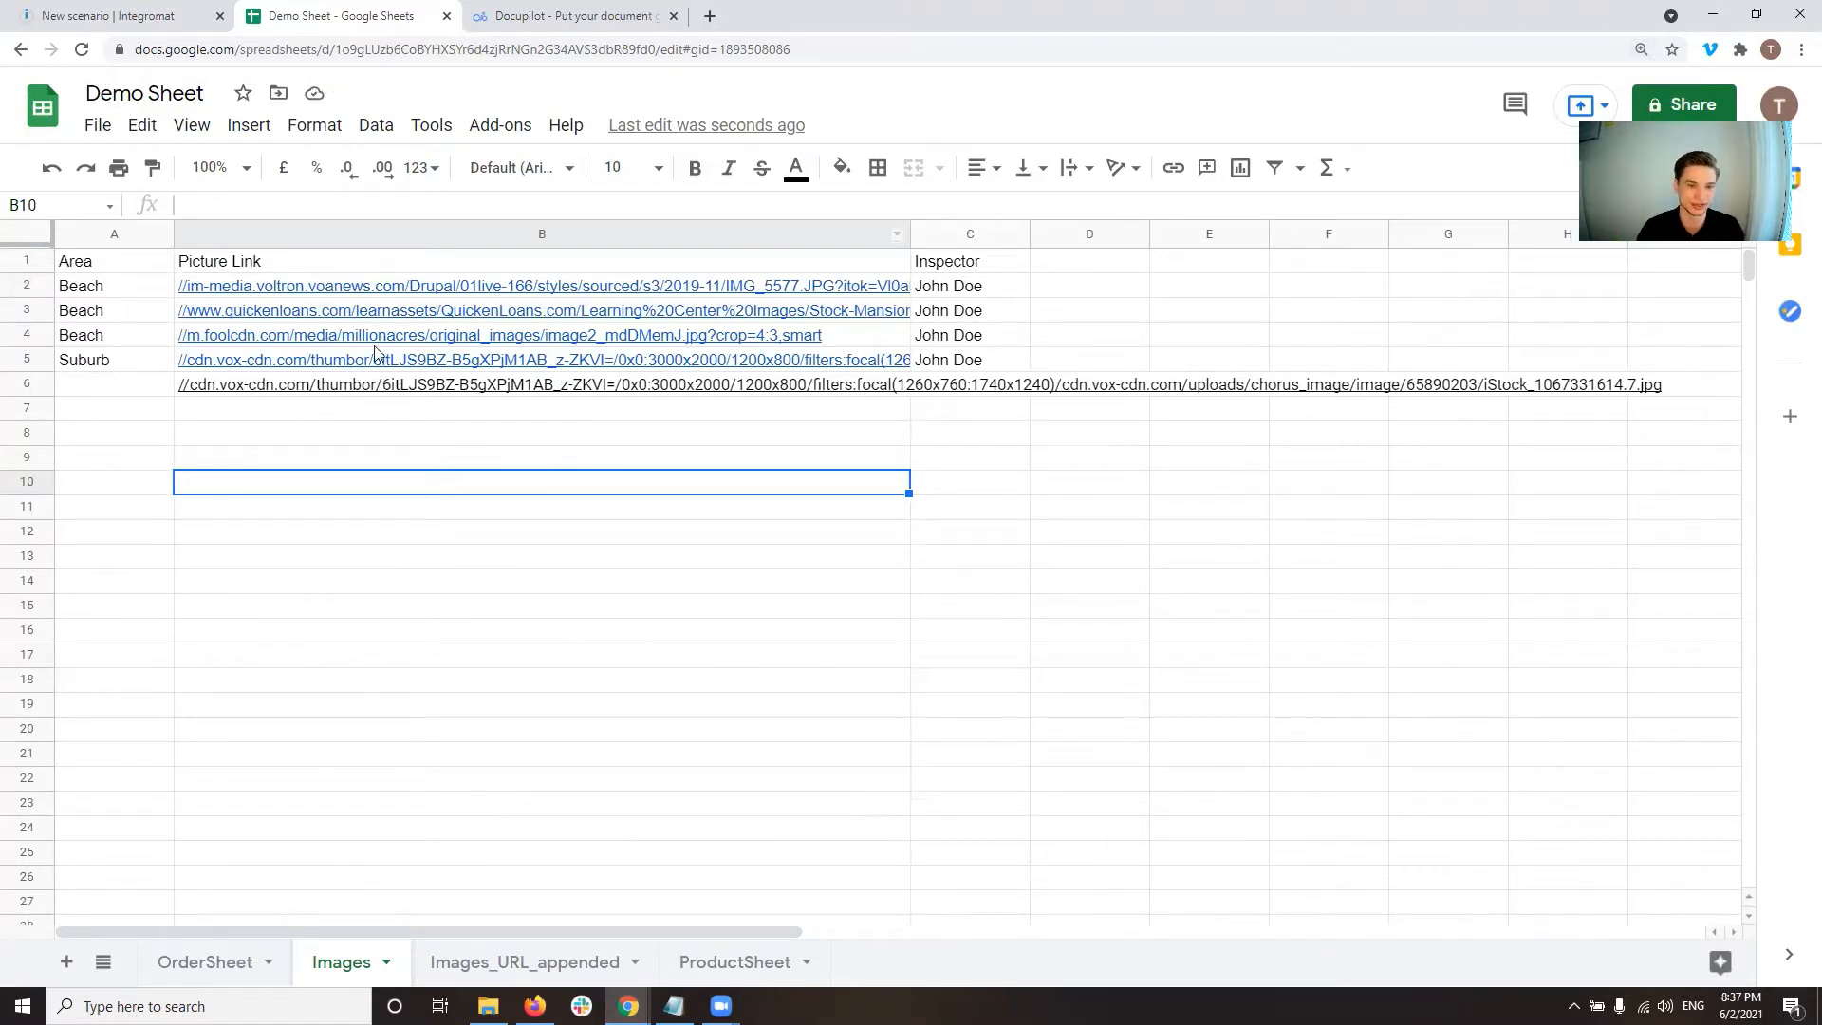
left_click(142, 15)
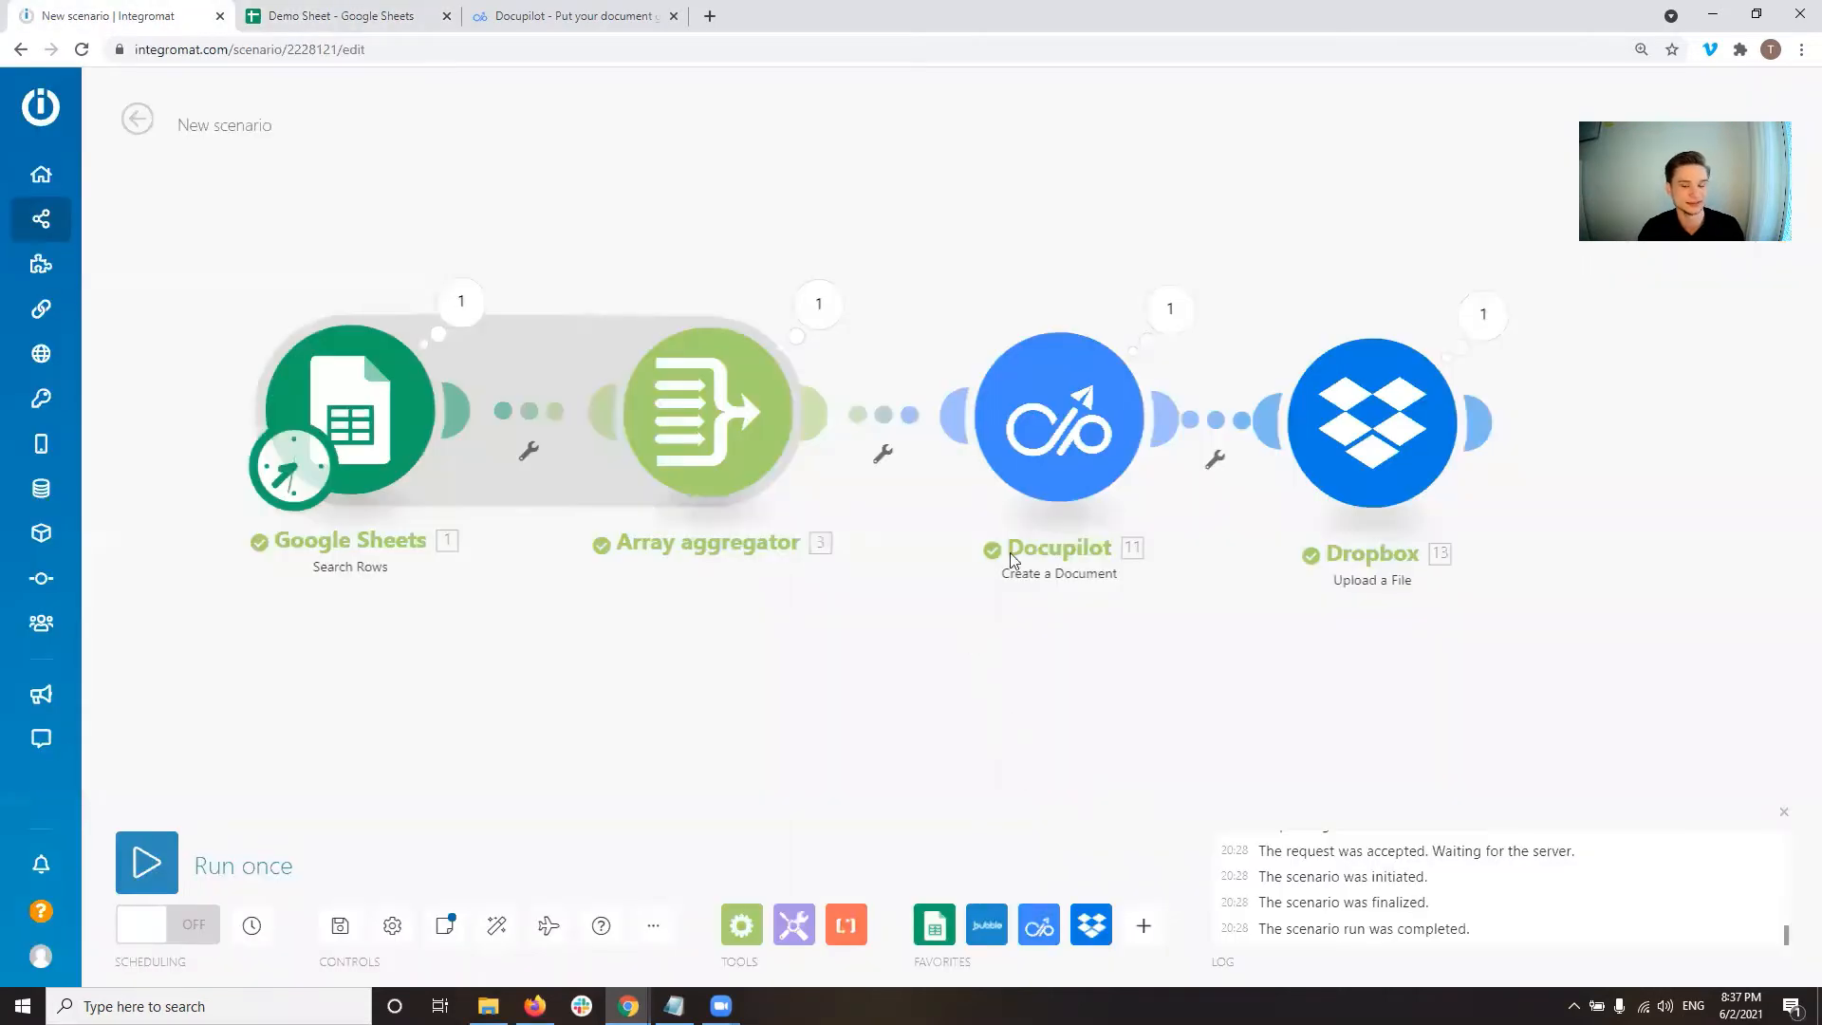
left_click_drag(1481, 653, 1522, 650)
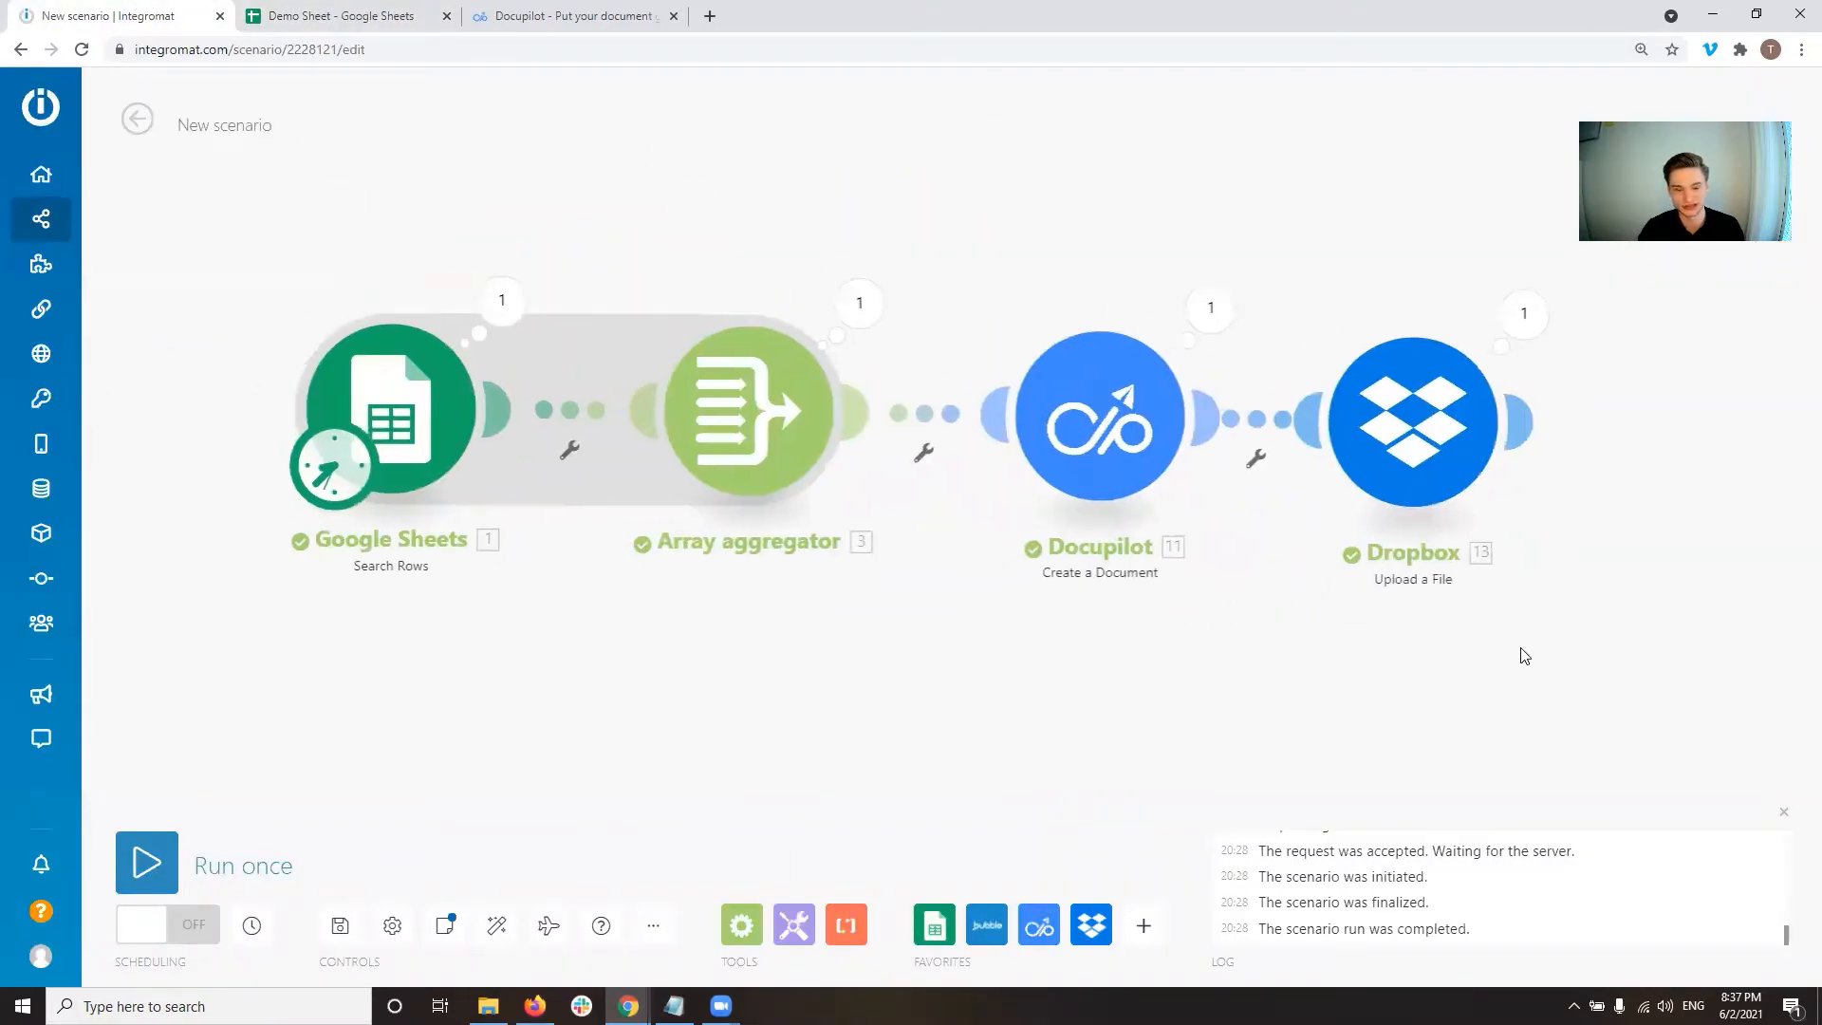
left_click_drag(931, 643, 839, 657)
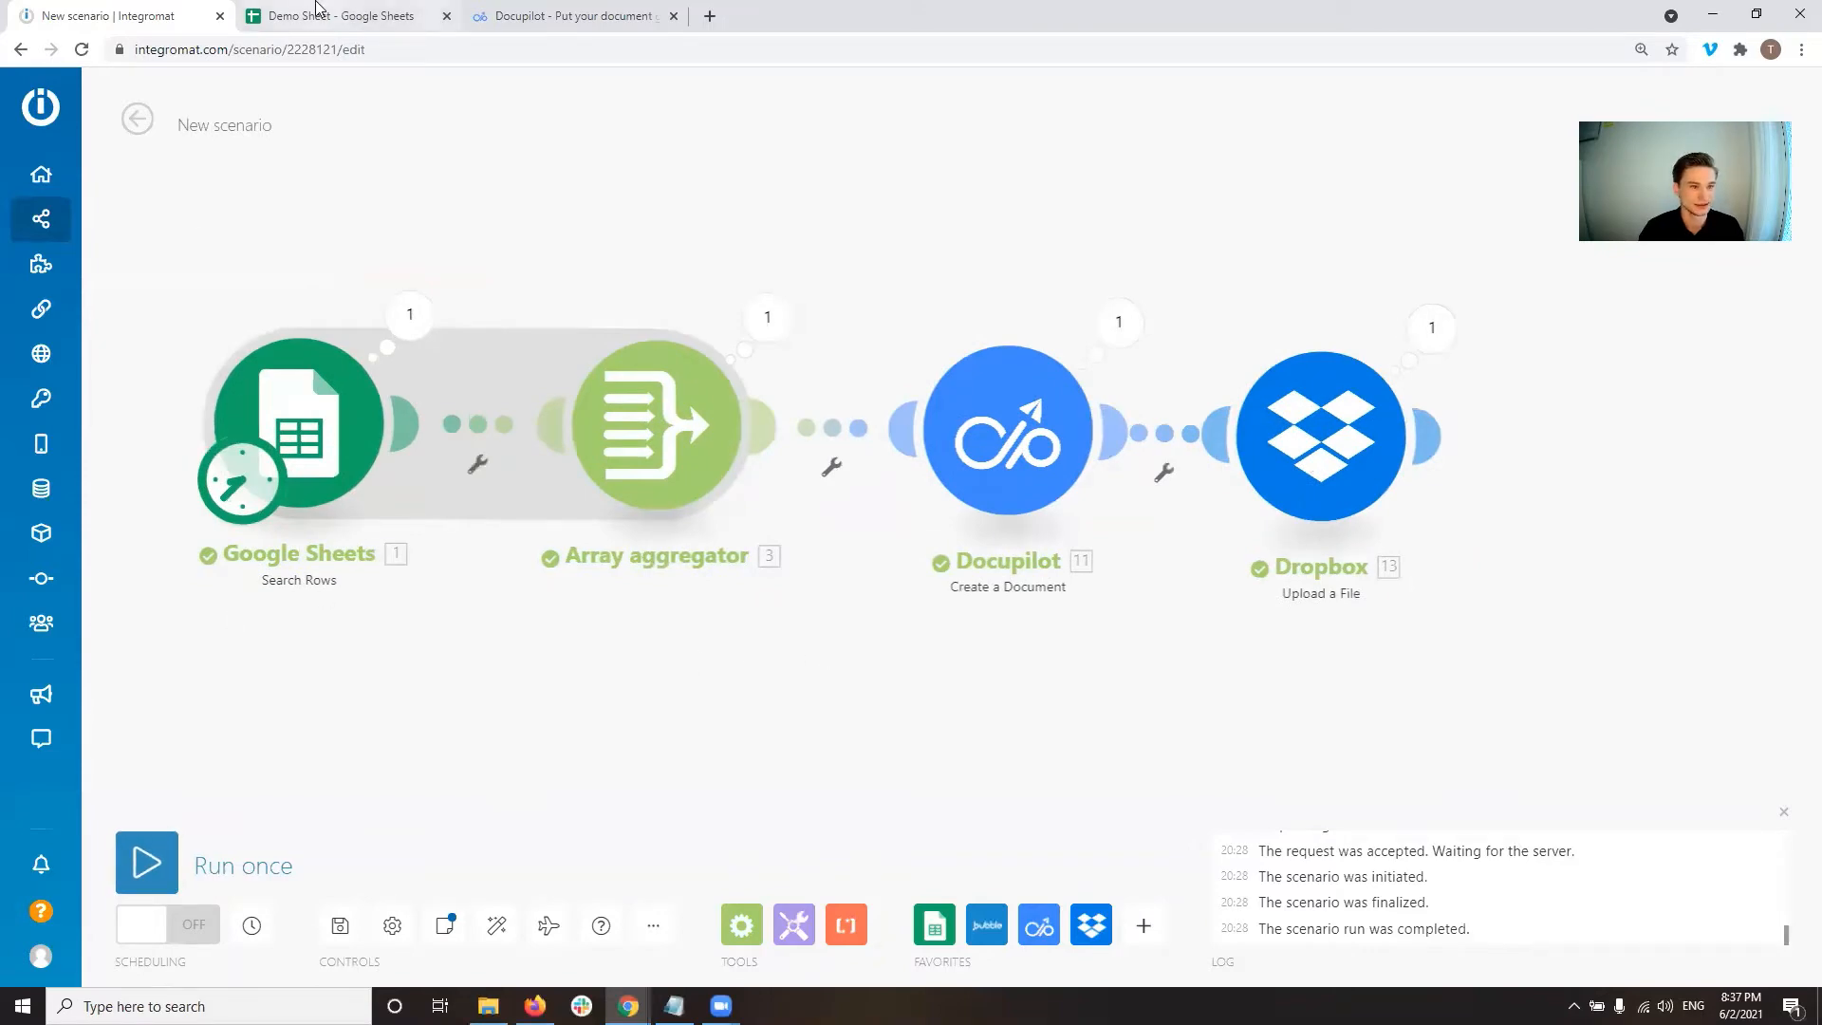
left_click(373, 16)
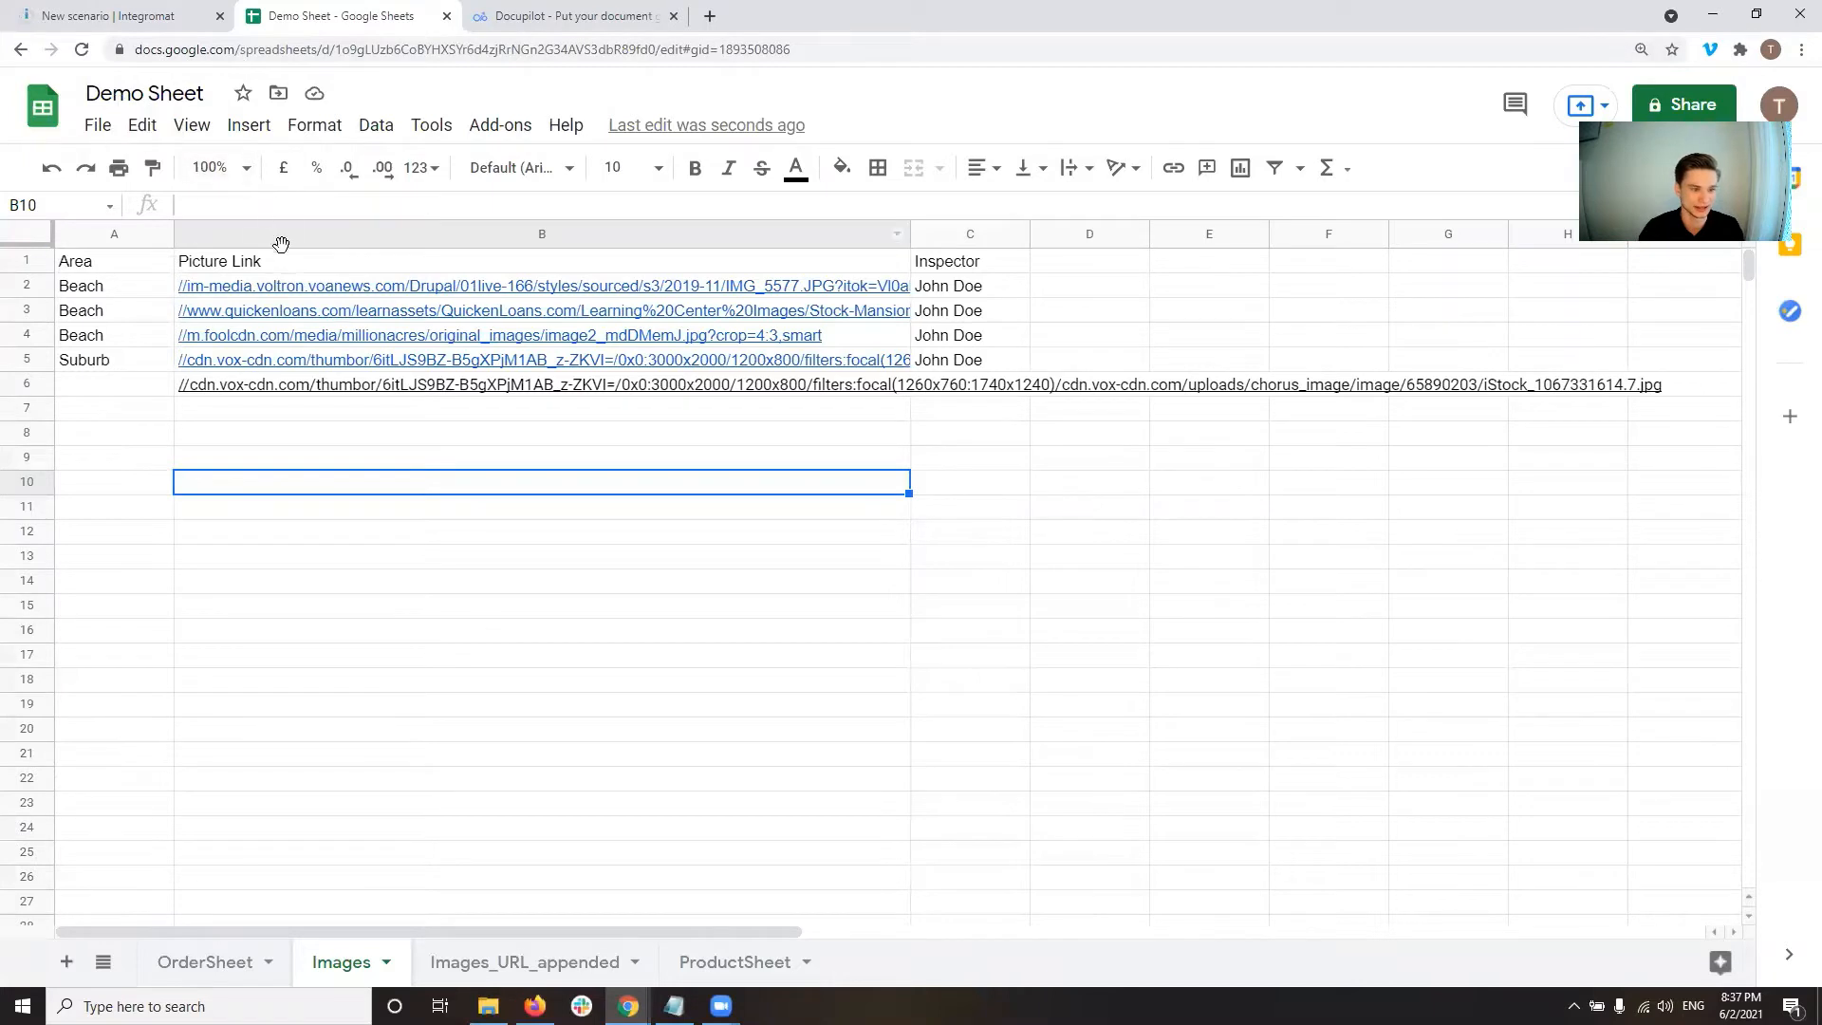
left_click(257, 286)
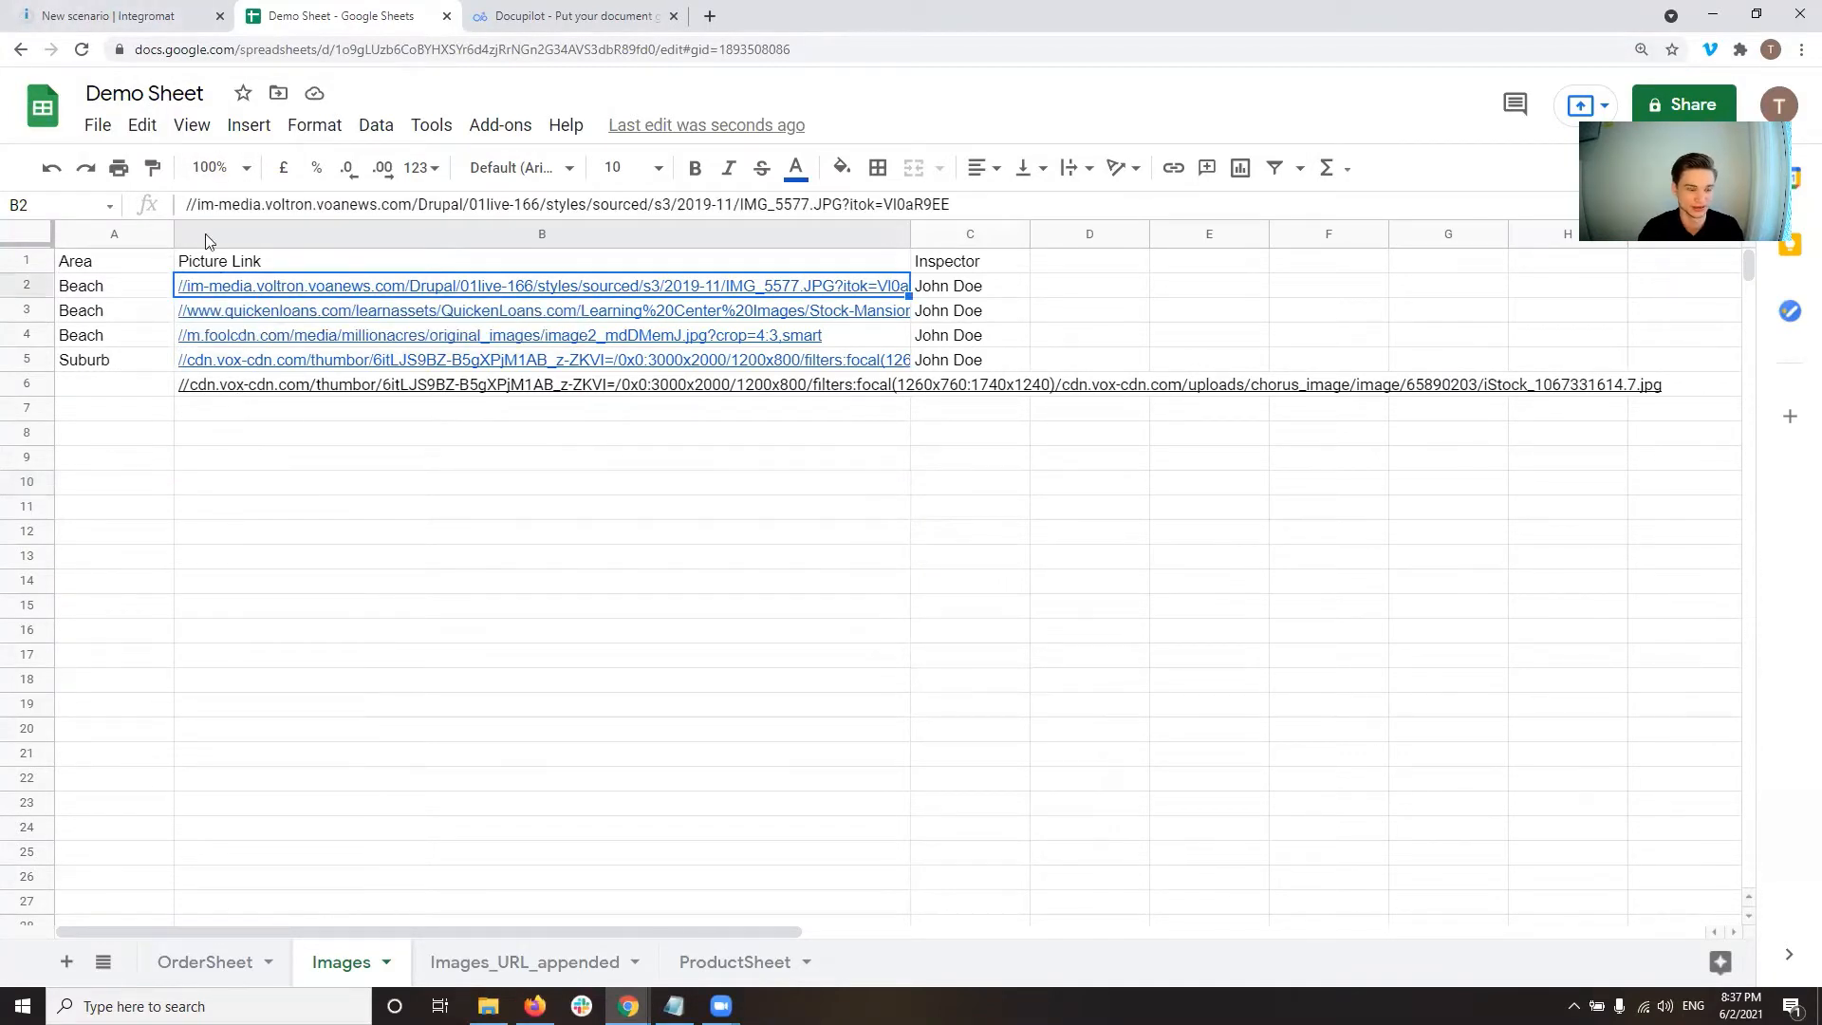
Run the Integromat scenario once and reload the document history in Docupilot.
left_click(190, 14)
left_click(158, 892)
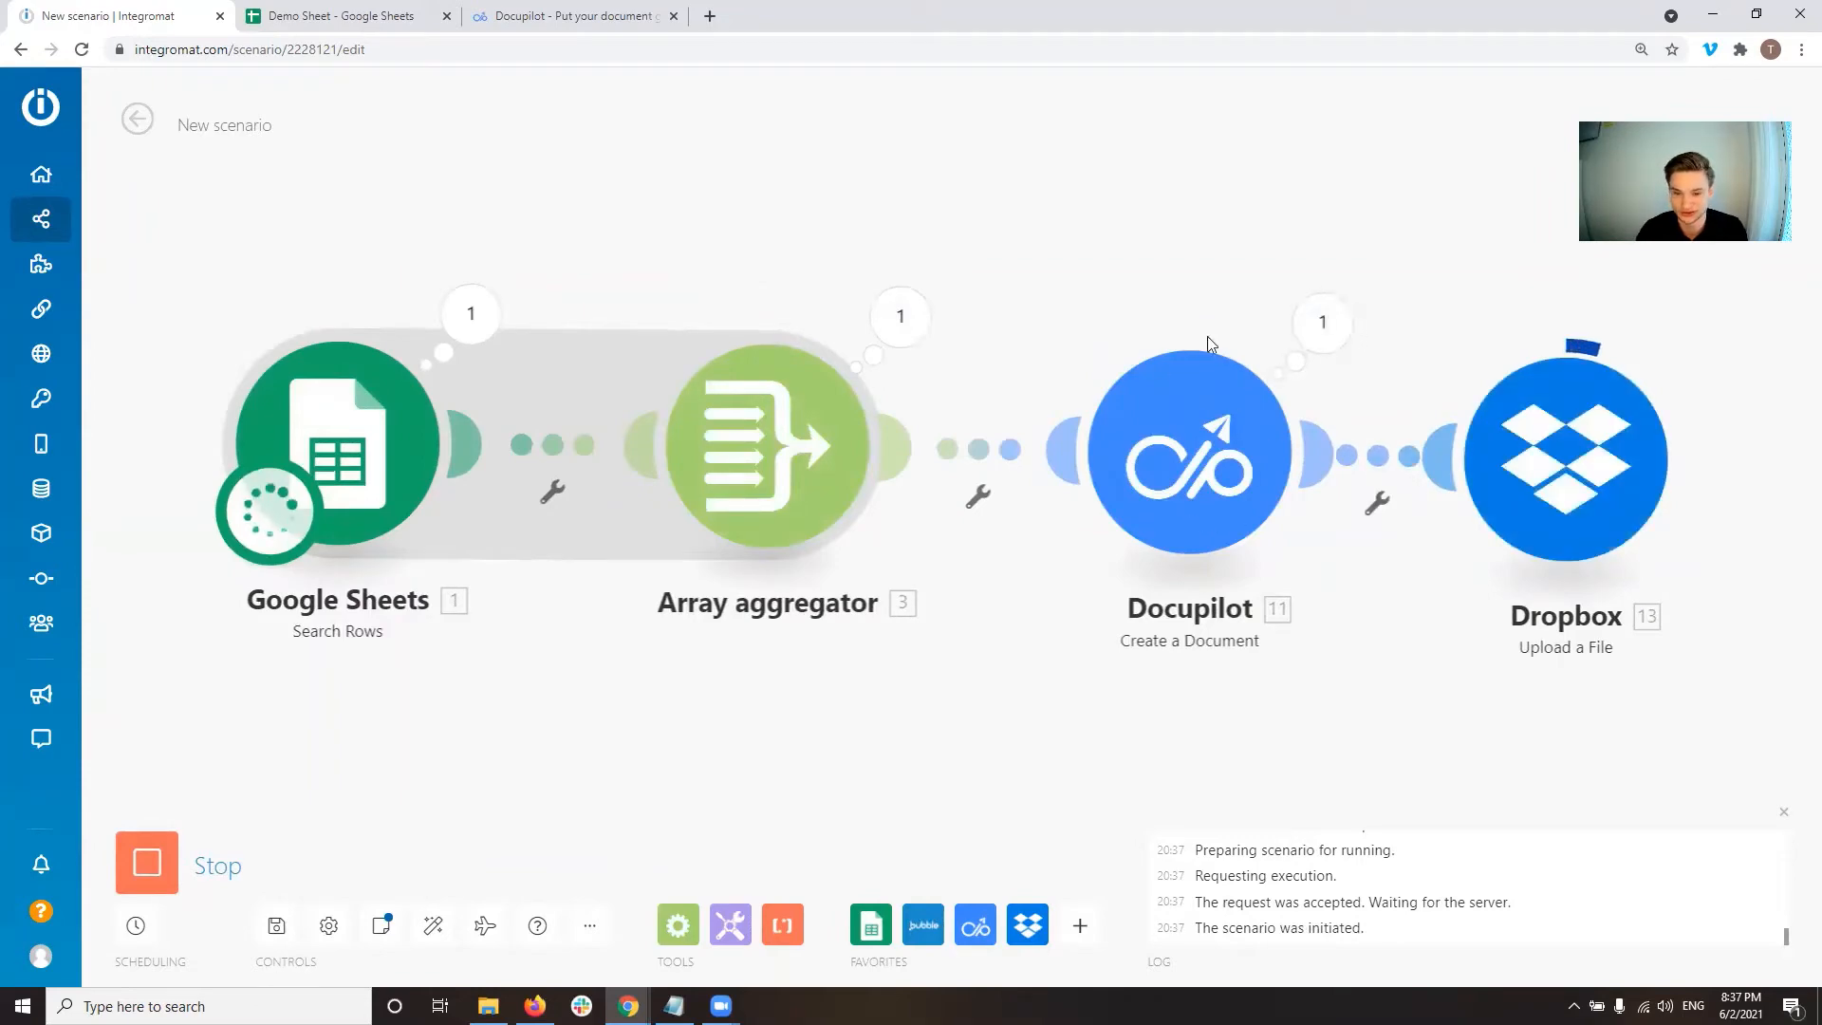
left_click(574, 16)
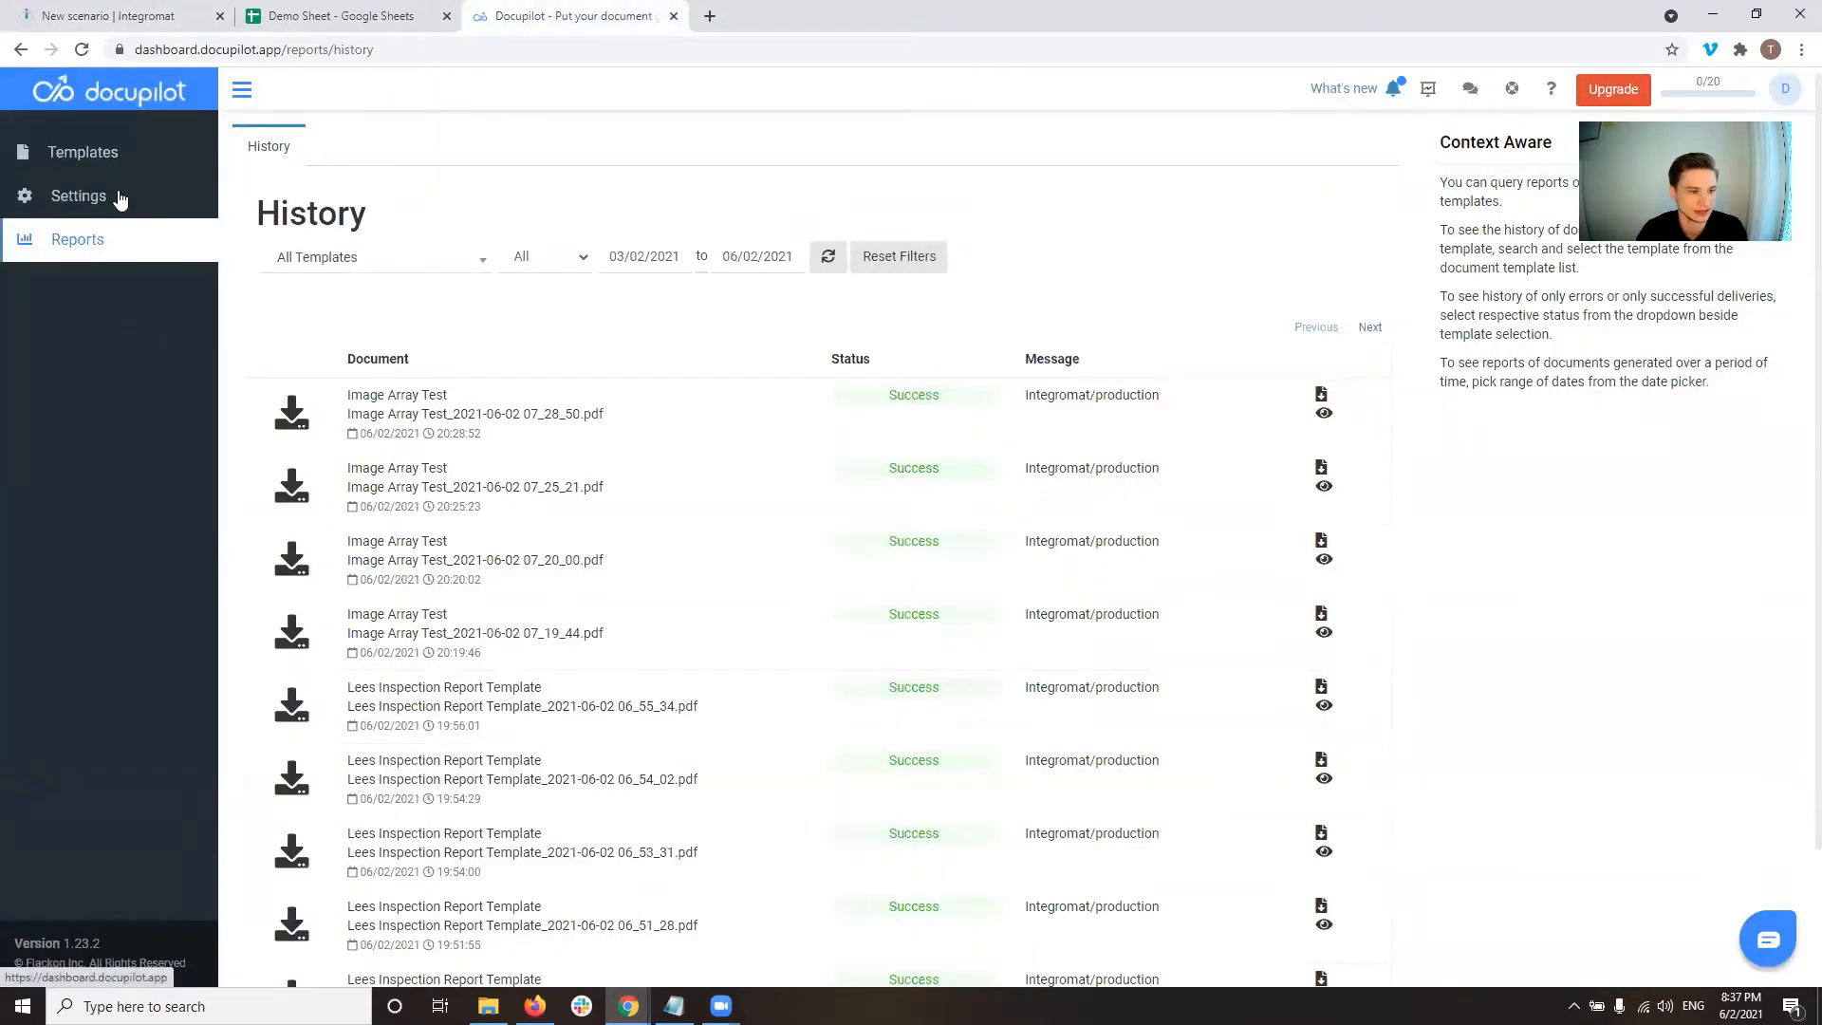
left_click(81, 49)
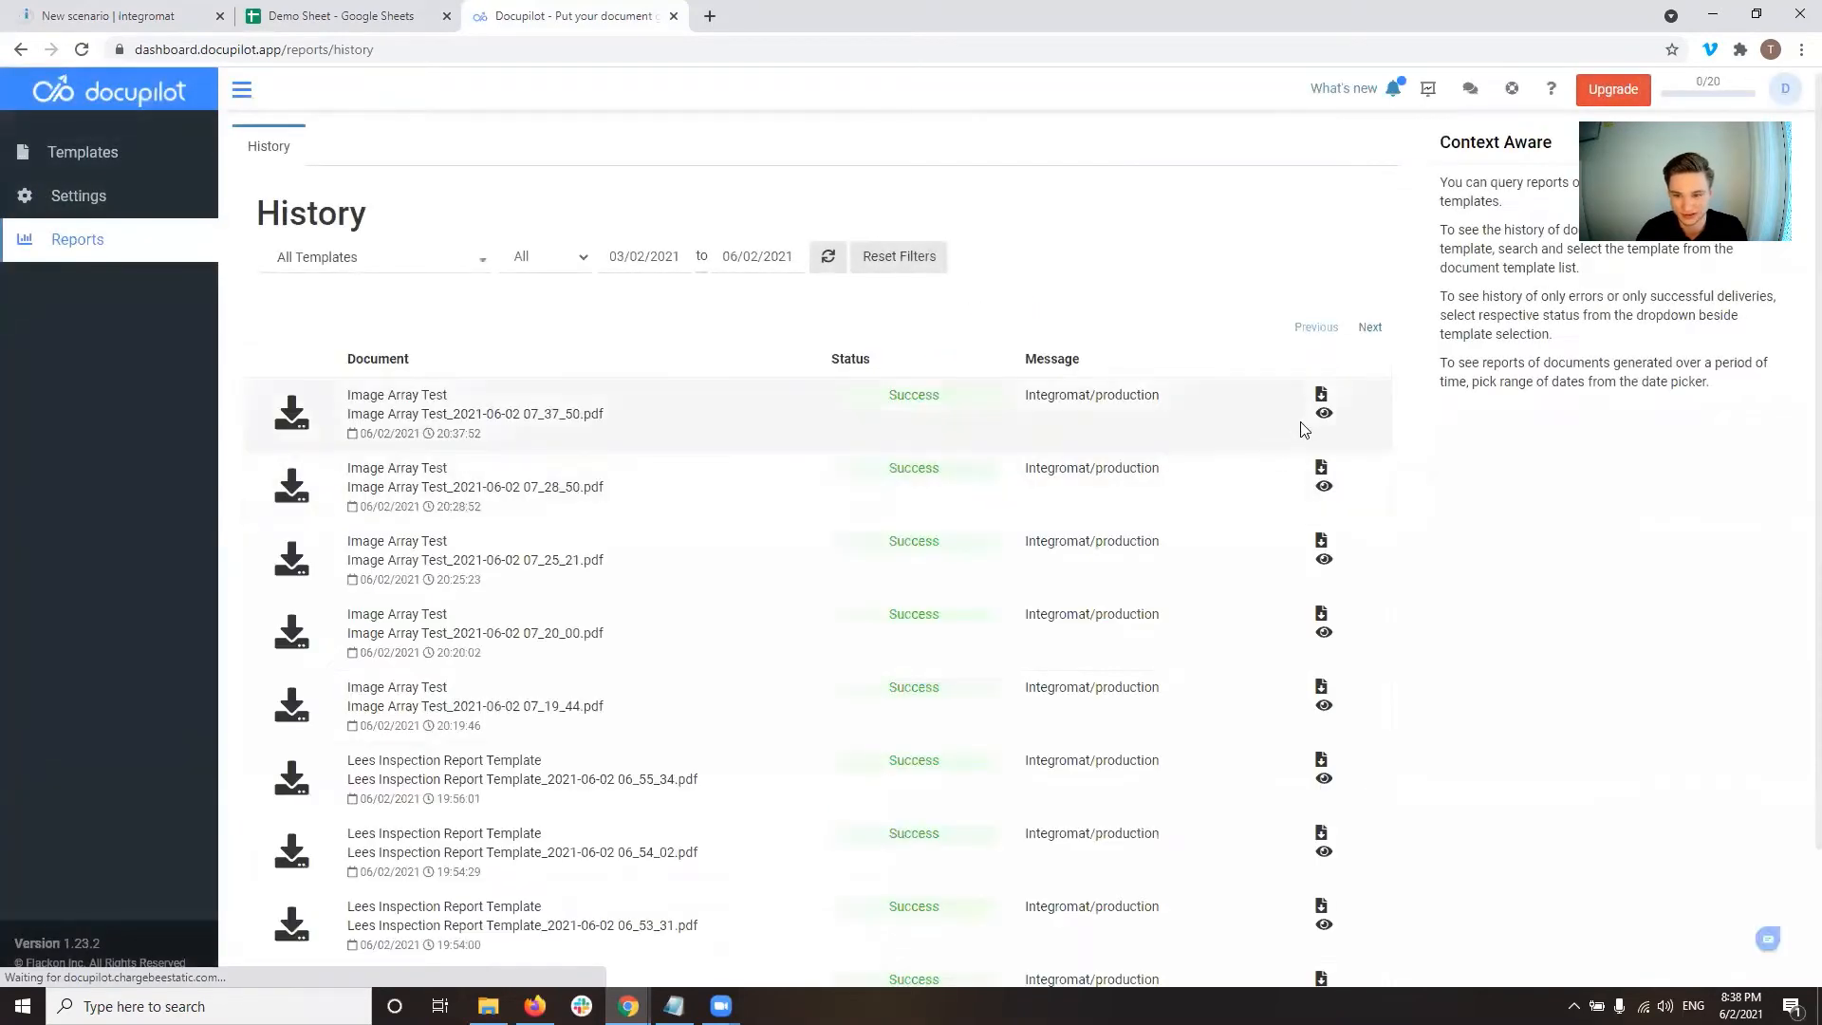
Download and open the newest Image Array Test PDF and examine the images on both pages.
left_click(1321, 401)
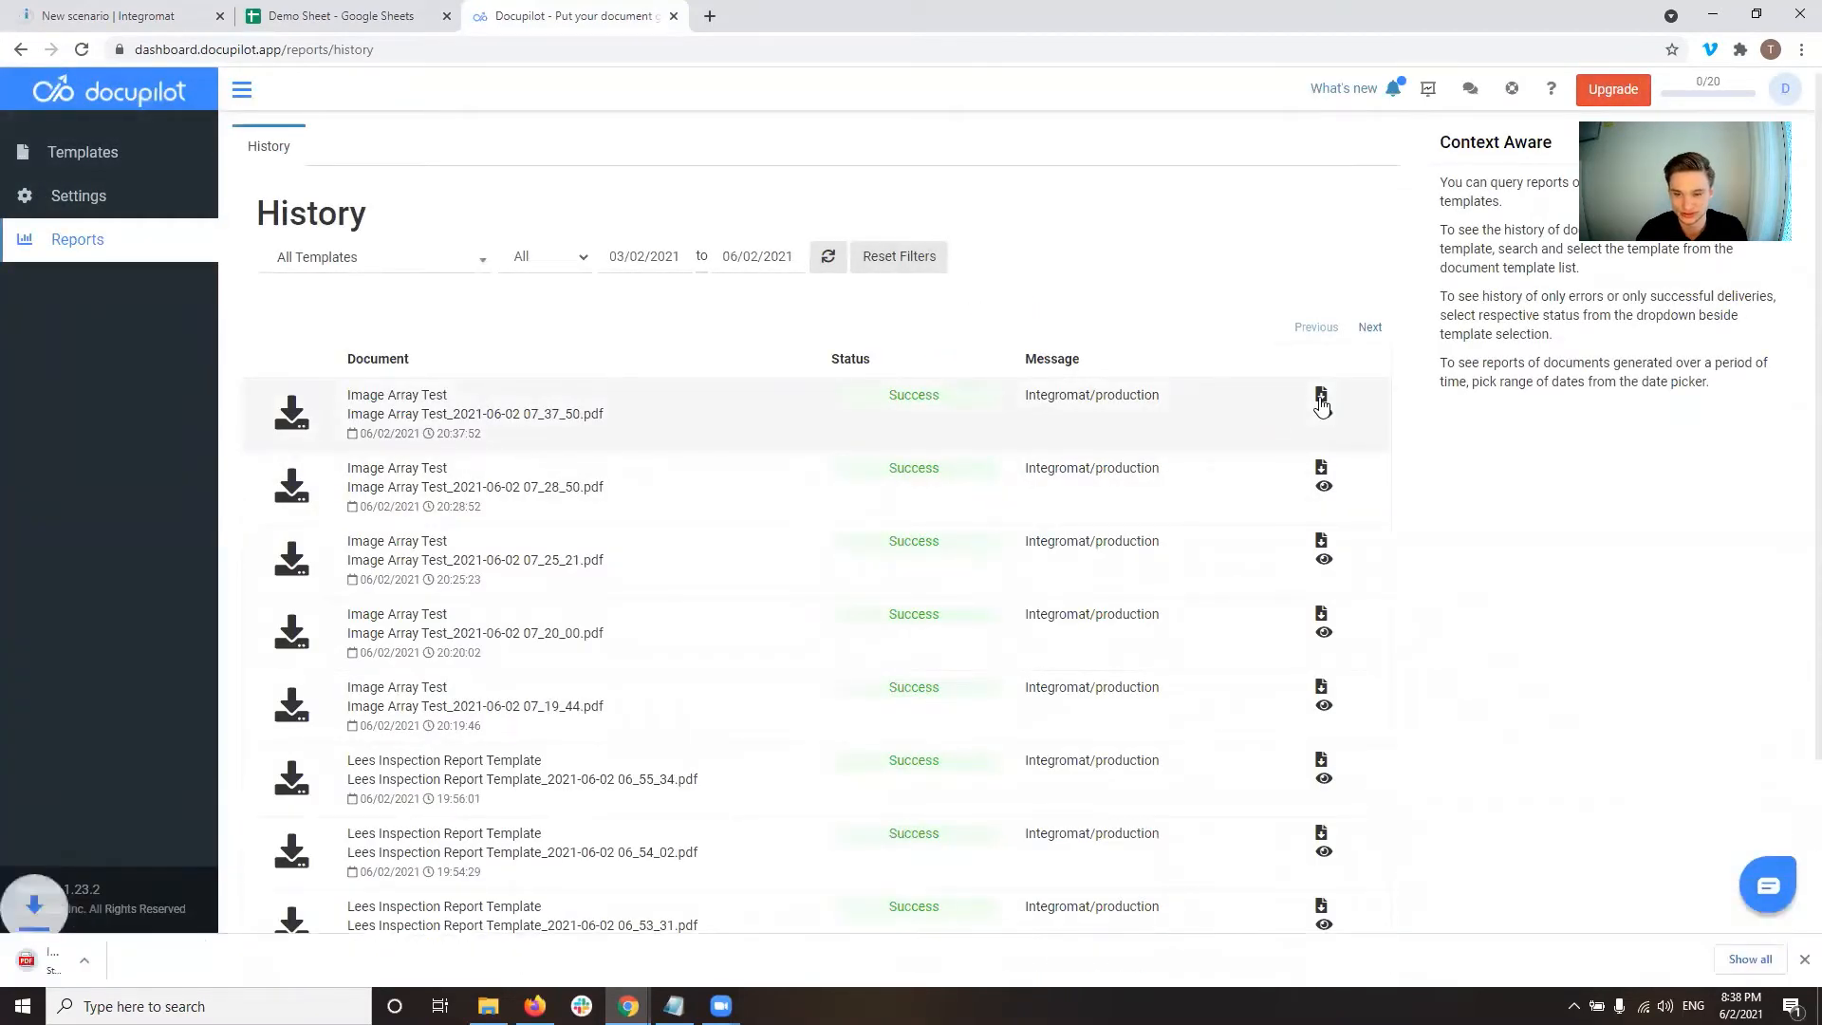
left_click(86, 960)
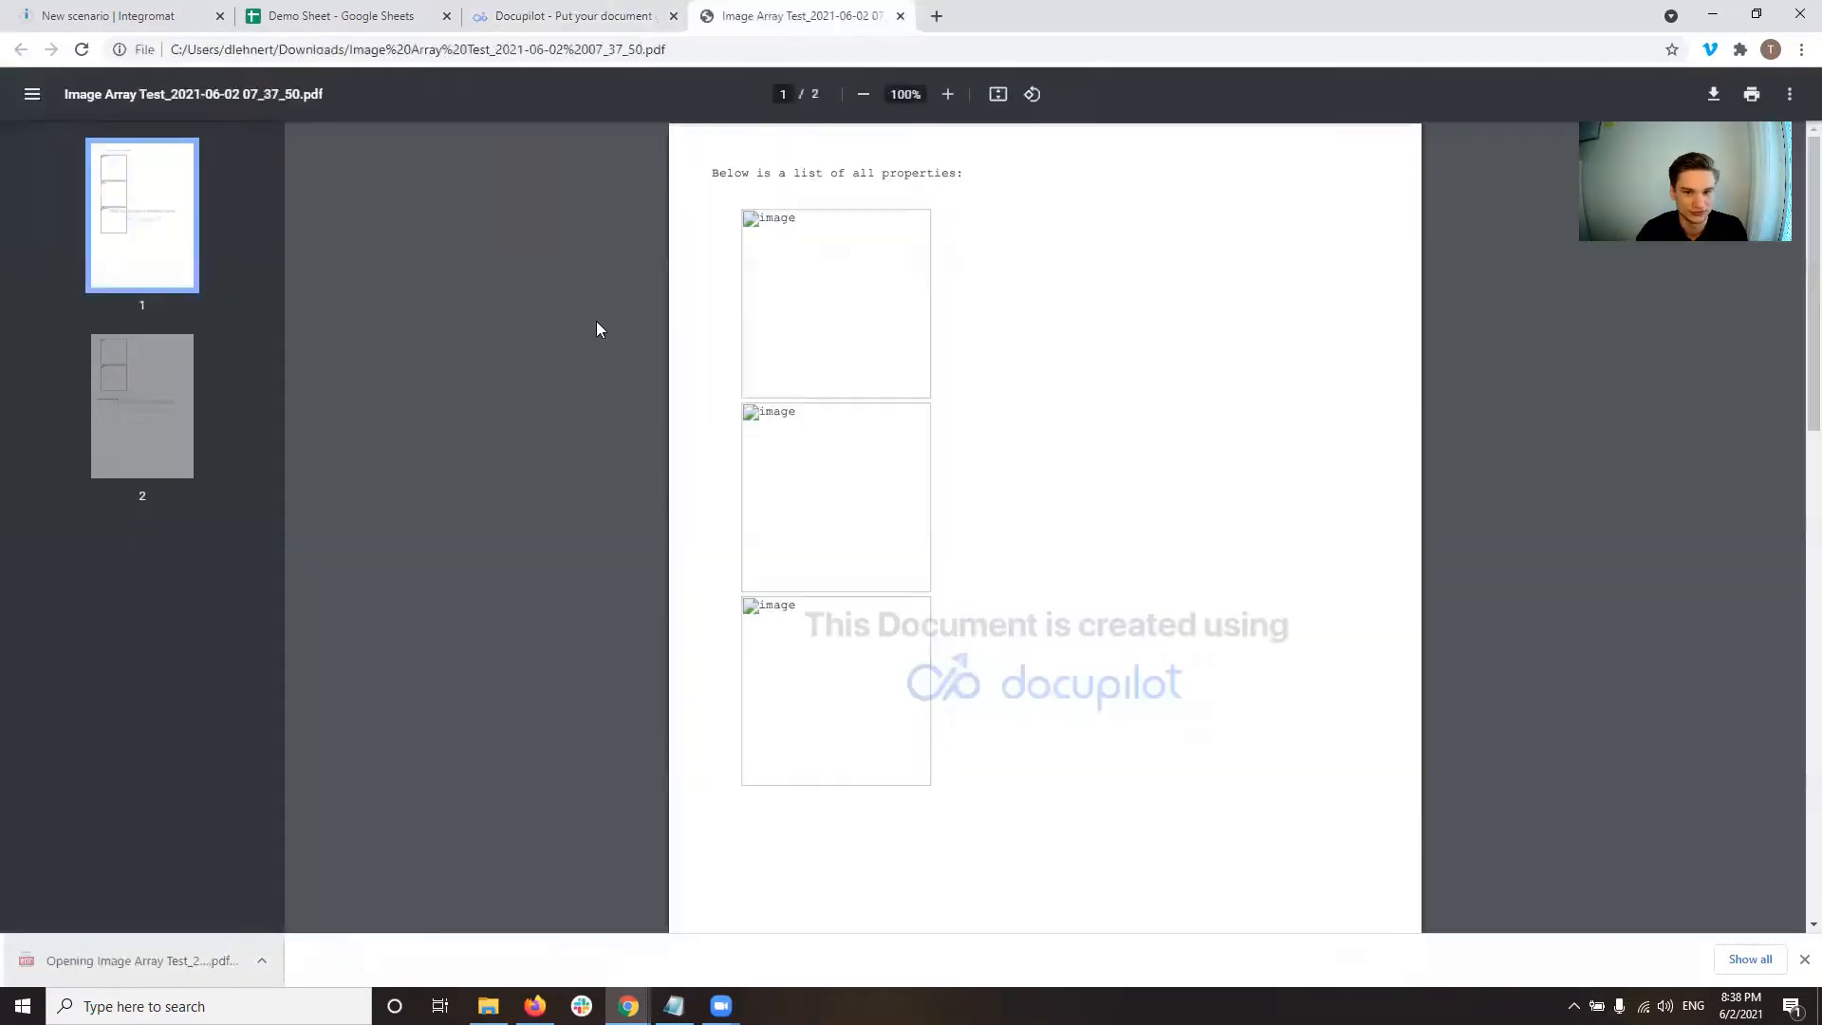
scroll(1038, 410, "down", 12)
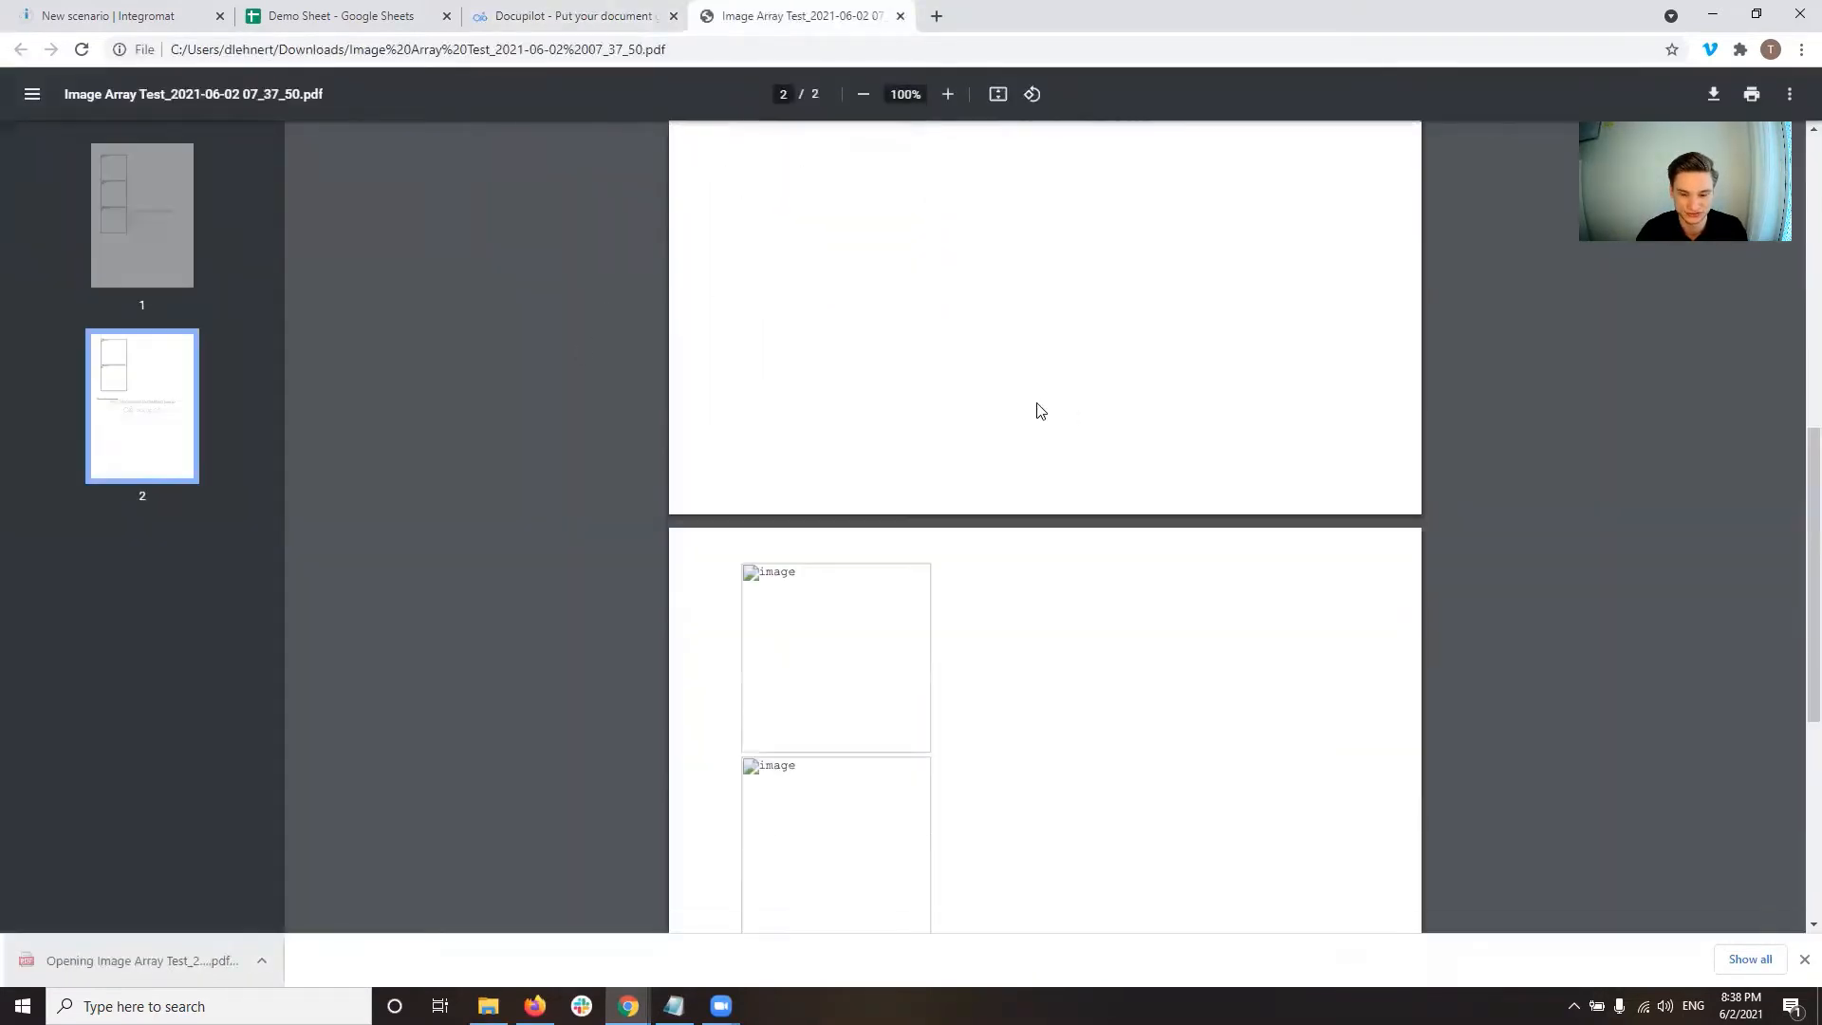
scroll(911, 393, "up", 7)
scroll(911, 393, "up", 5)
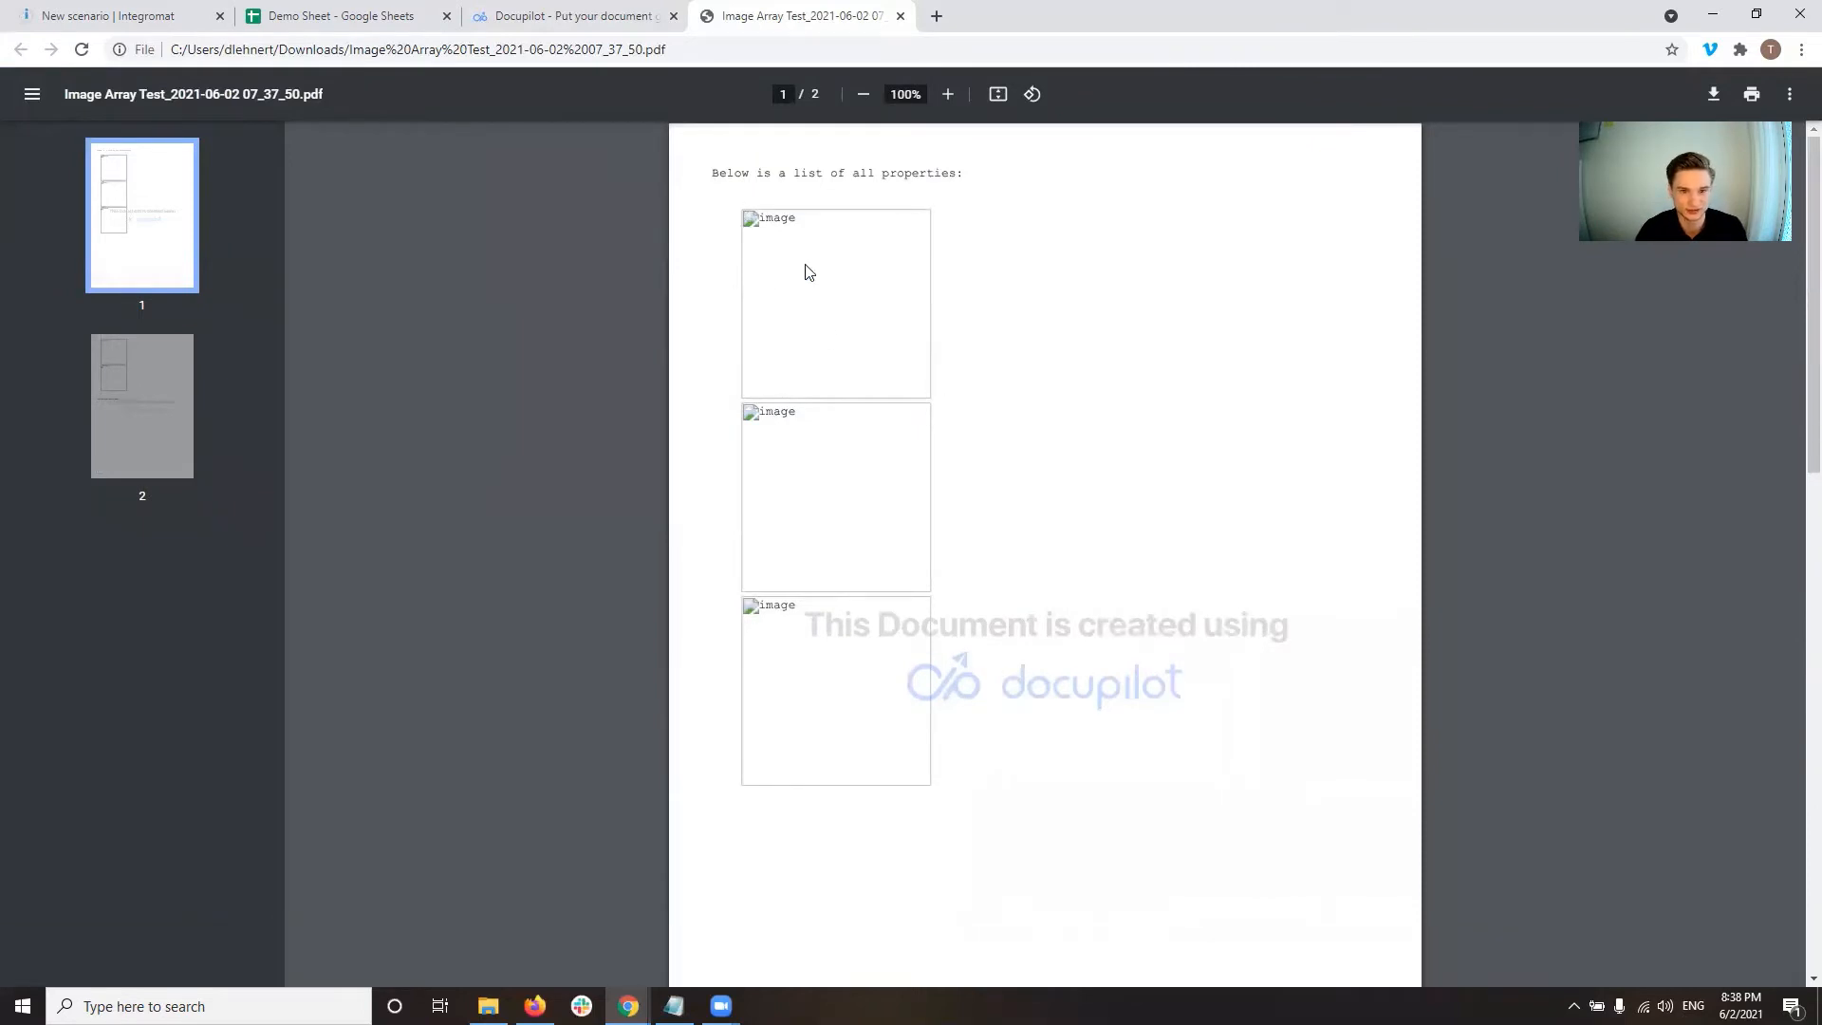
scroll(848, 393, "down", 13)
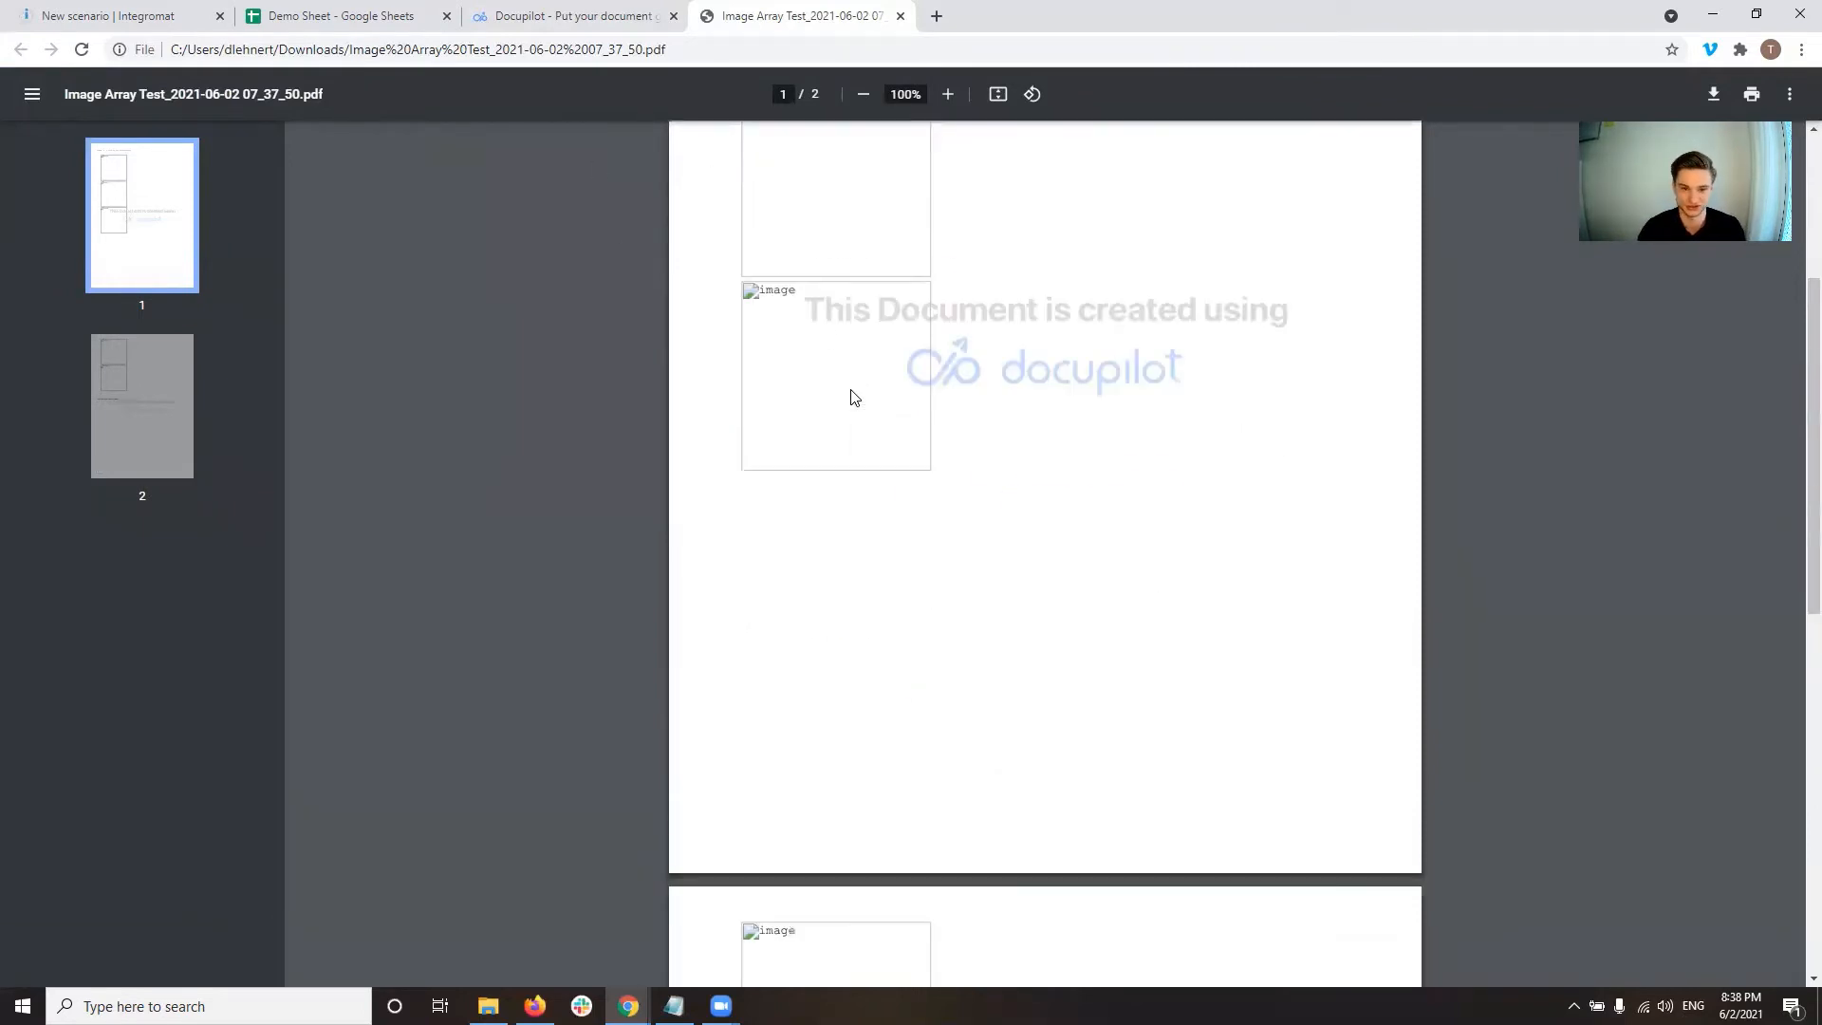
scroll(866, 412, "up", 5)
scroll(866, 412, "up", 8)
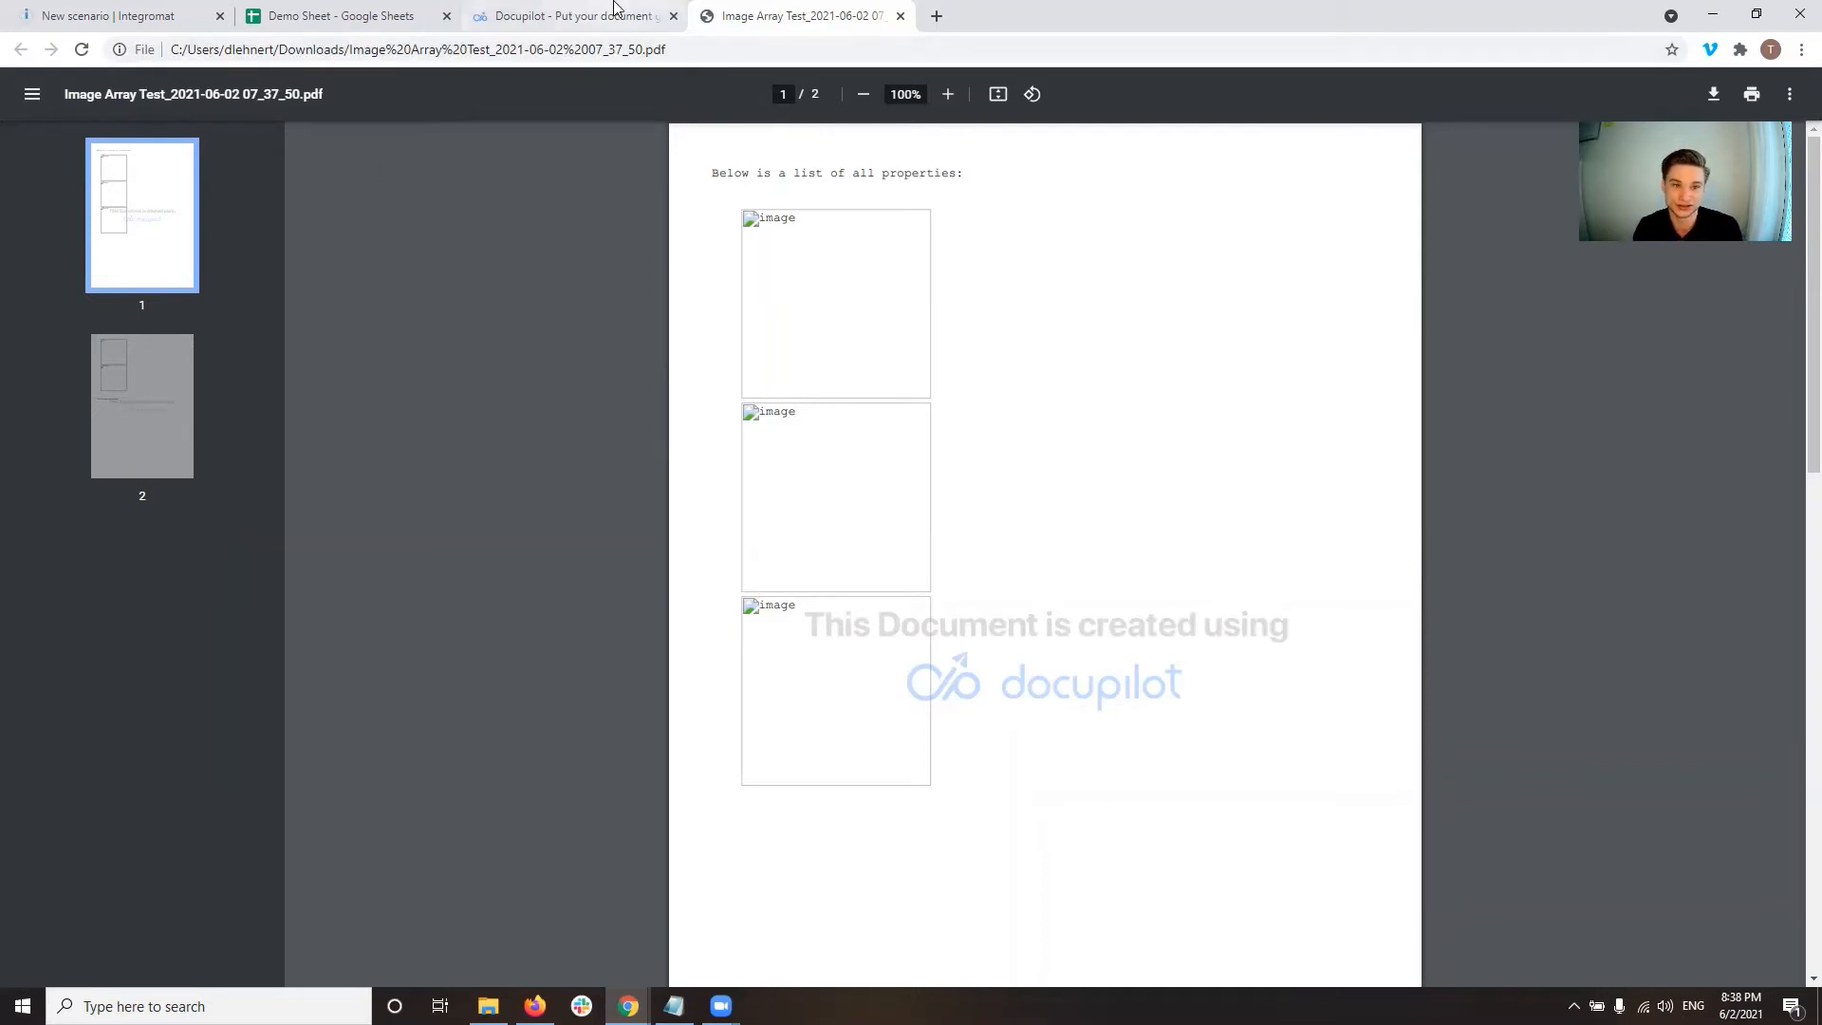
Return to the Docupilot history and inspect the image array data submitted for the newest Image Array Test document.
left_click(576, 11)
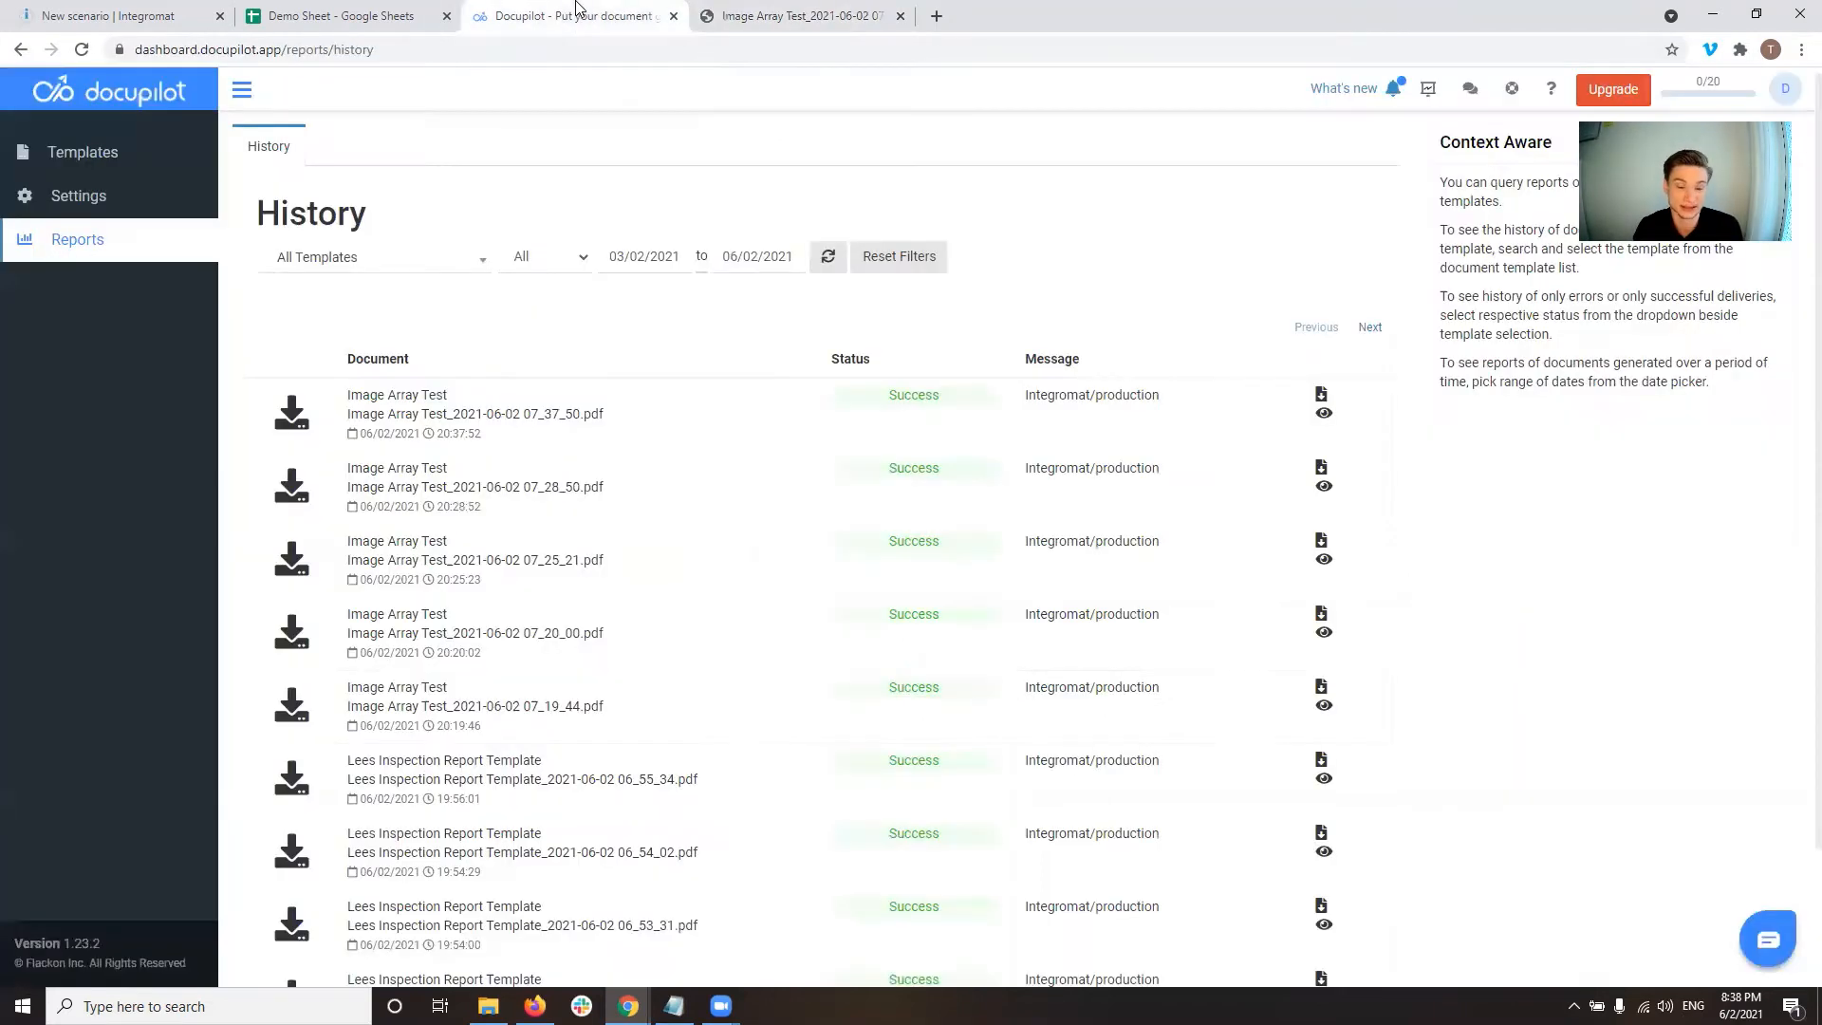
left_click(1324, 415)
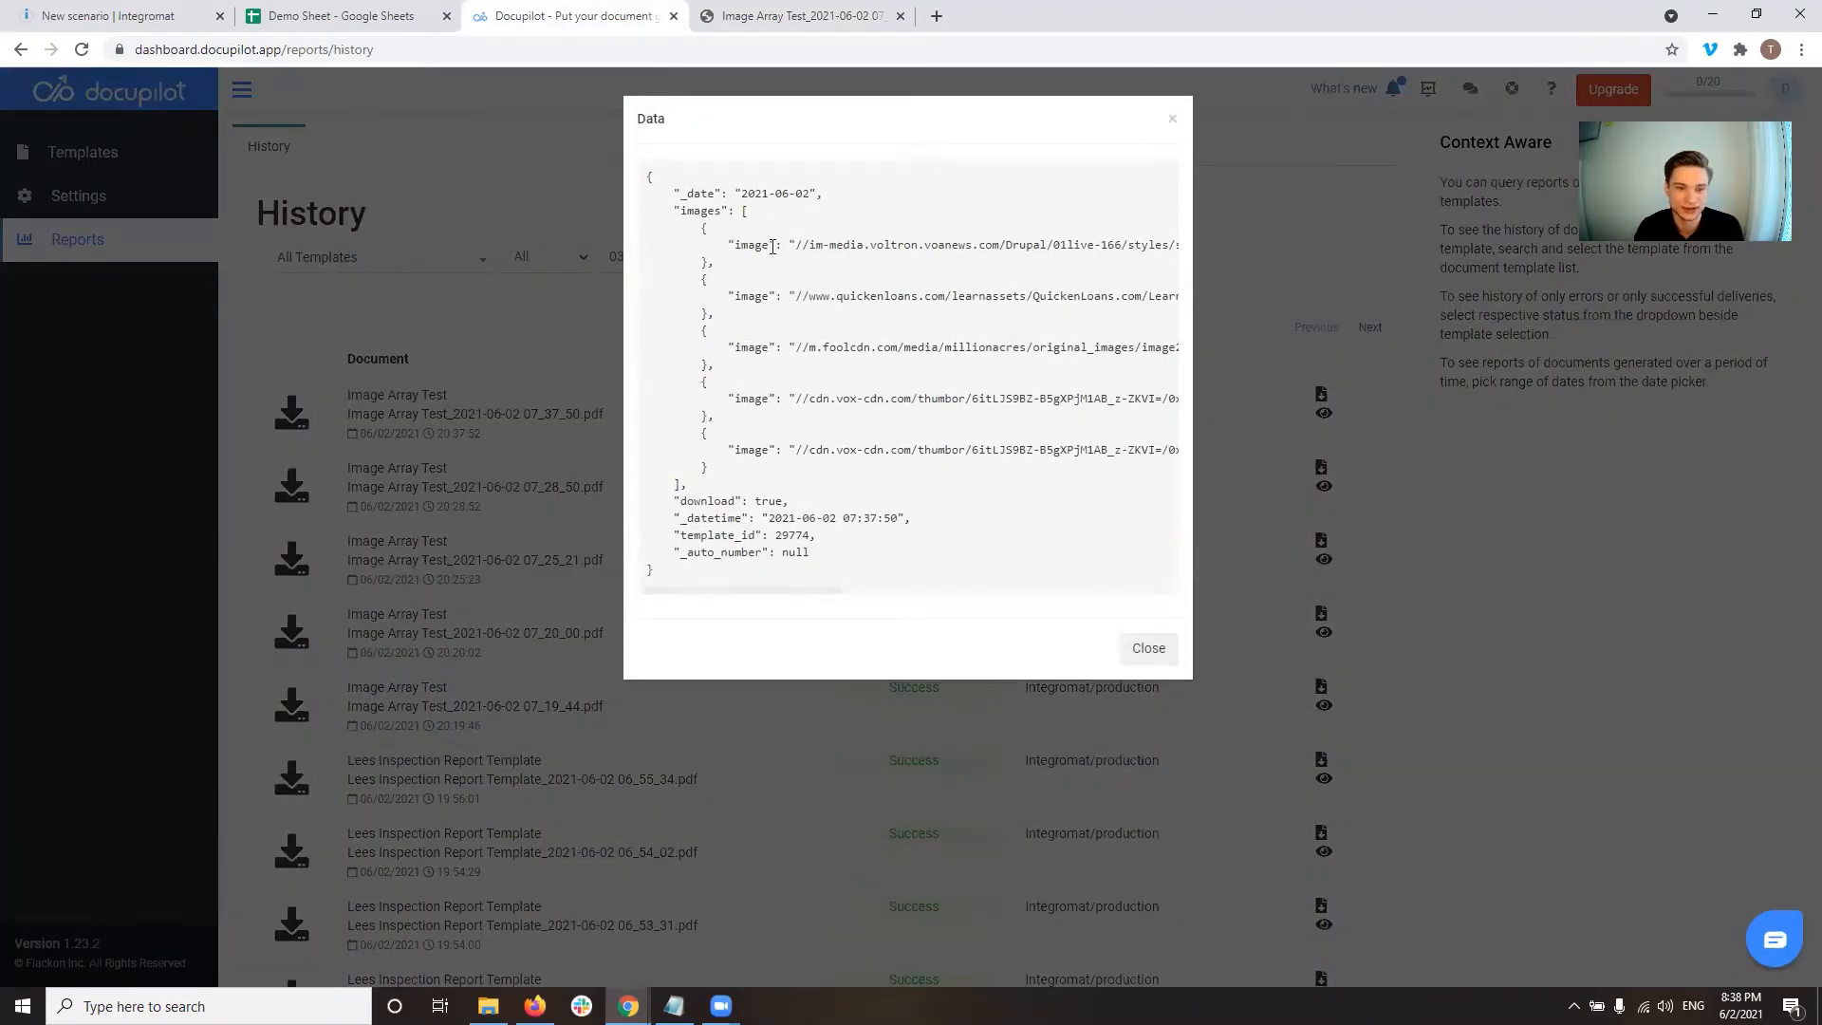
left_click_drag(772, 247, 744, 245)
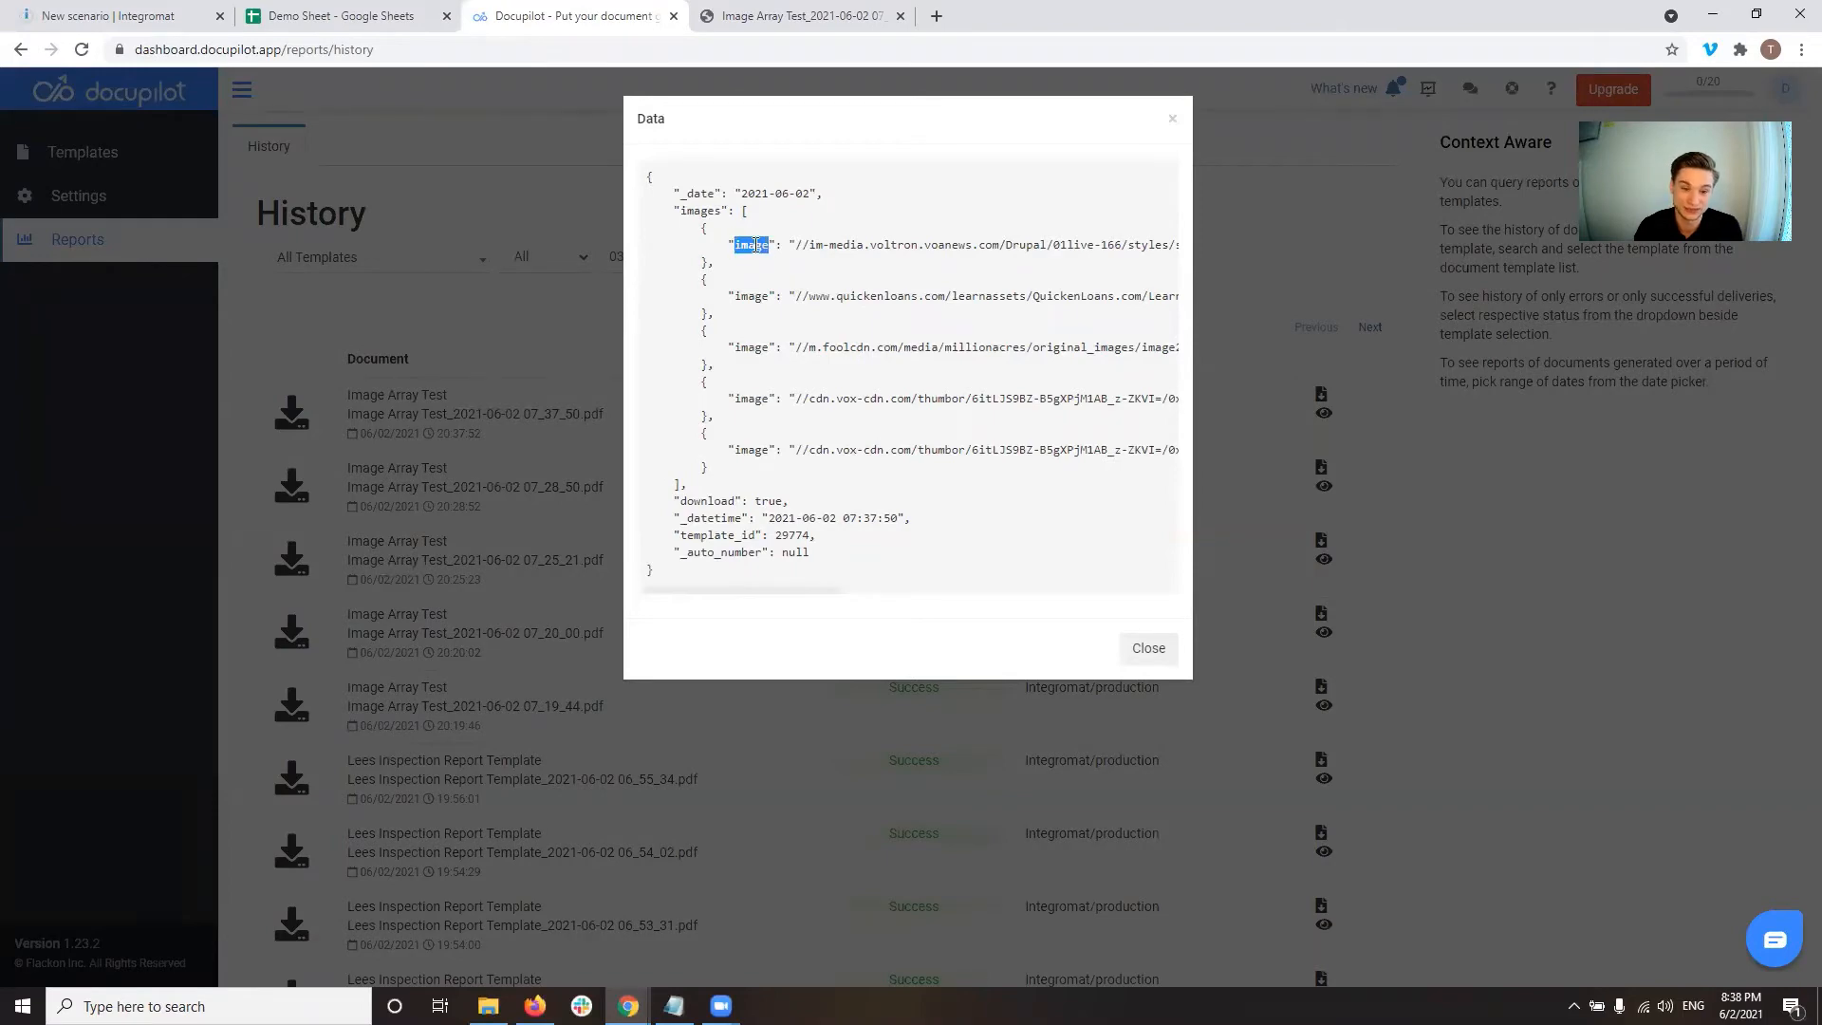
left_click(1148, 648)
left_click(104, 152)
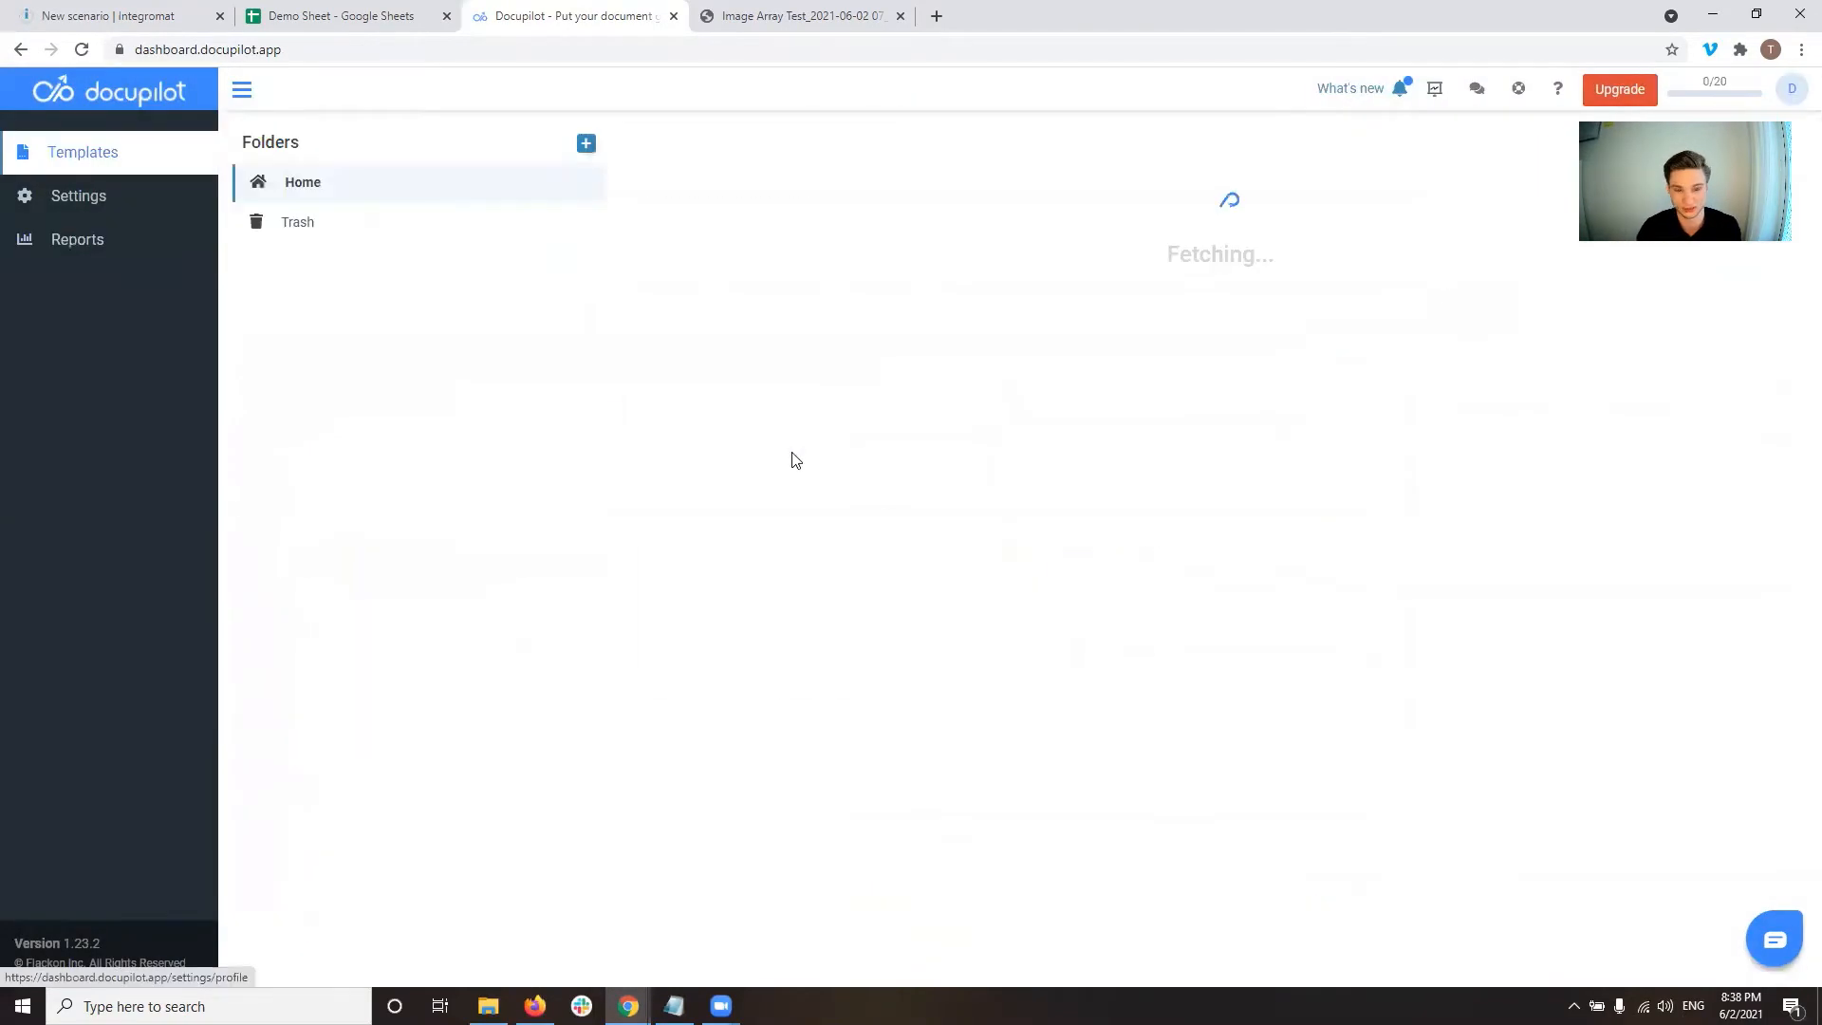
left_click(52, 242)
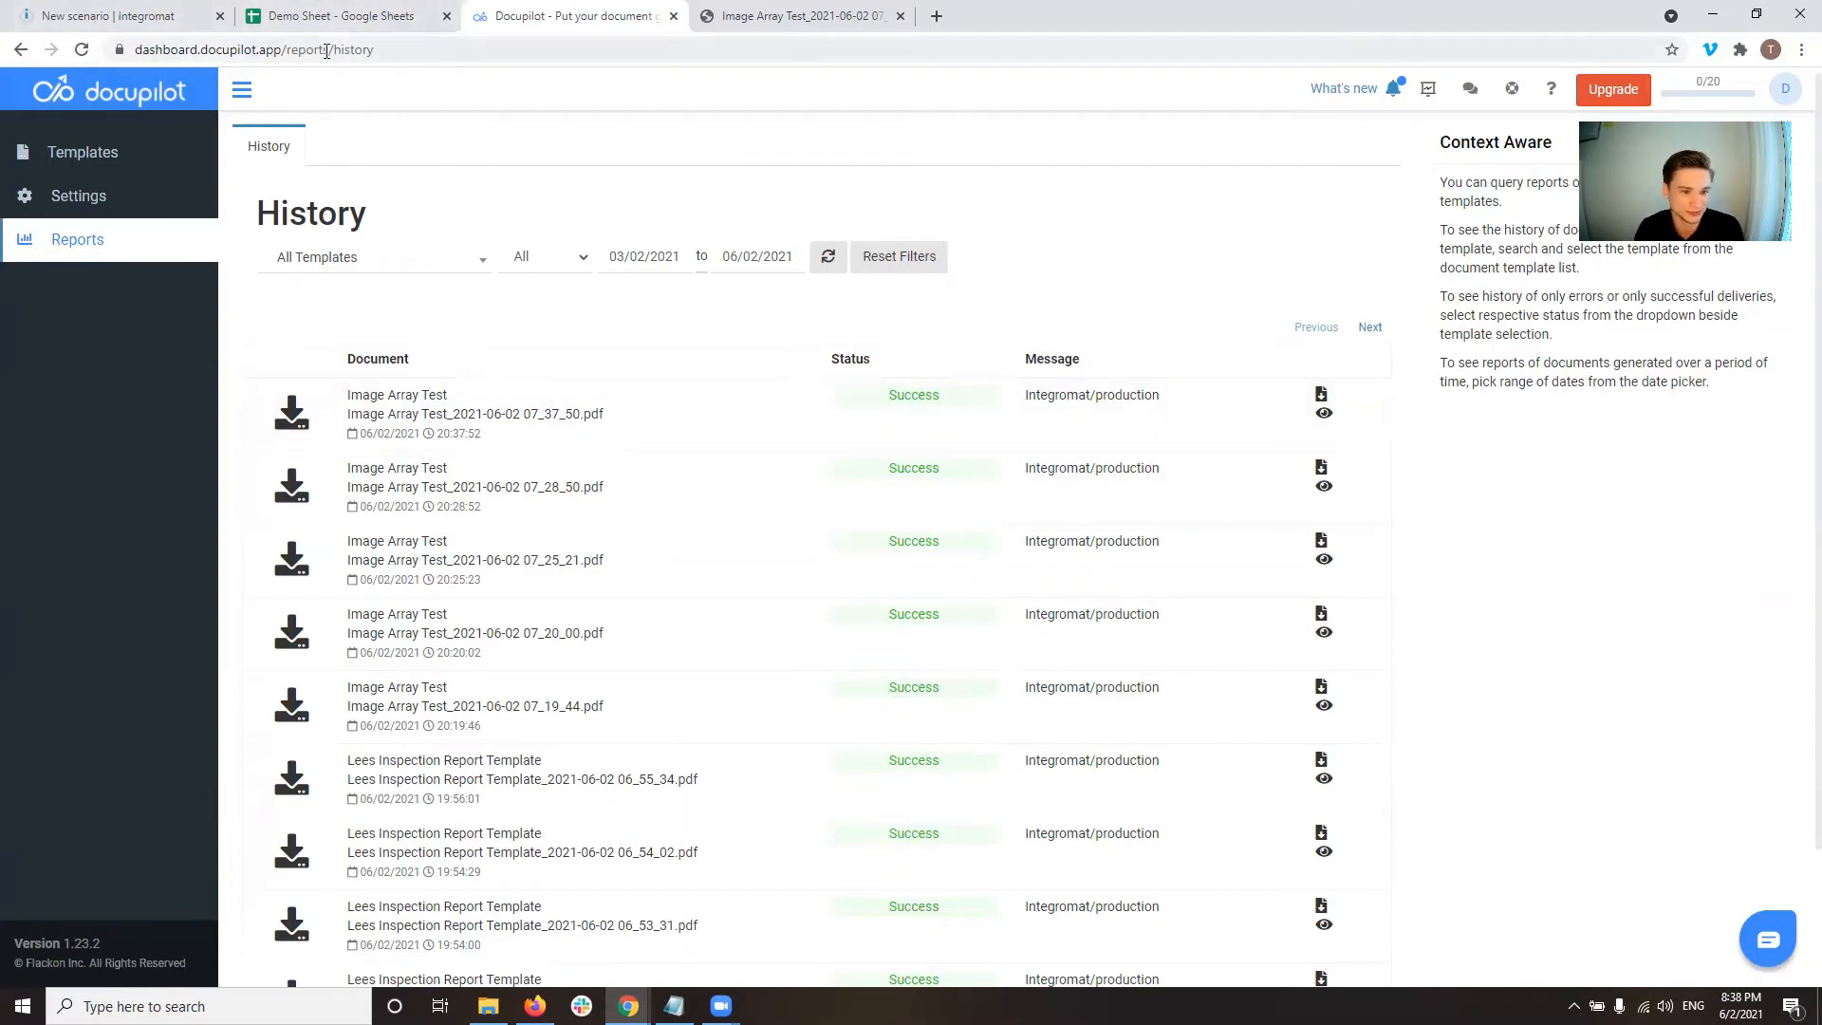
Switch to Demo Sheet in Google Sheets and examine how the picture links in the Images sheet begin.
left_click(161, 16)
left_click(313, 17)
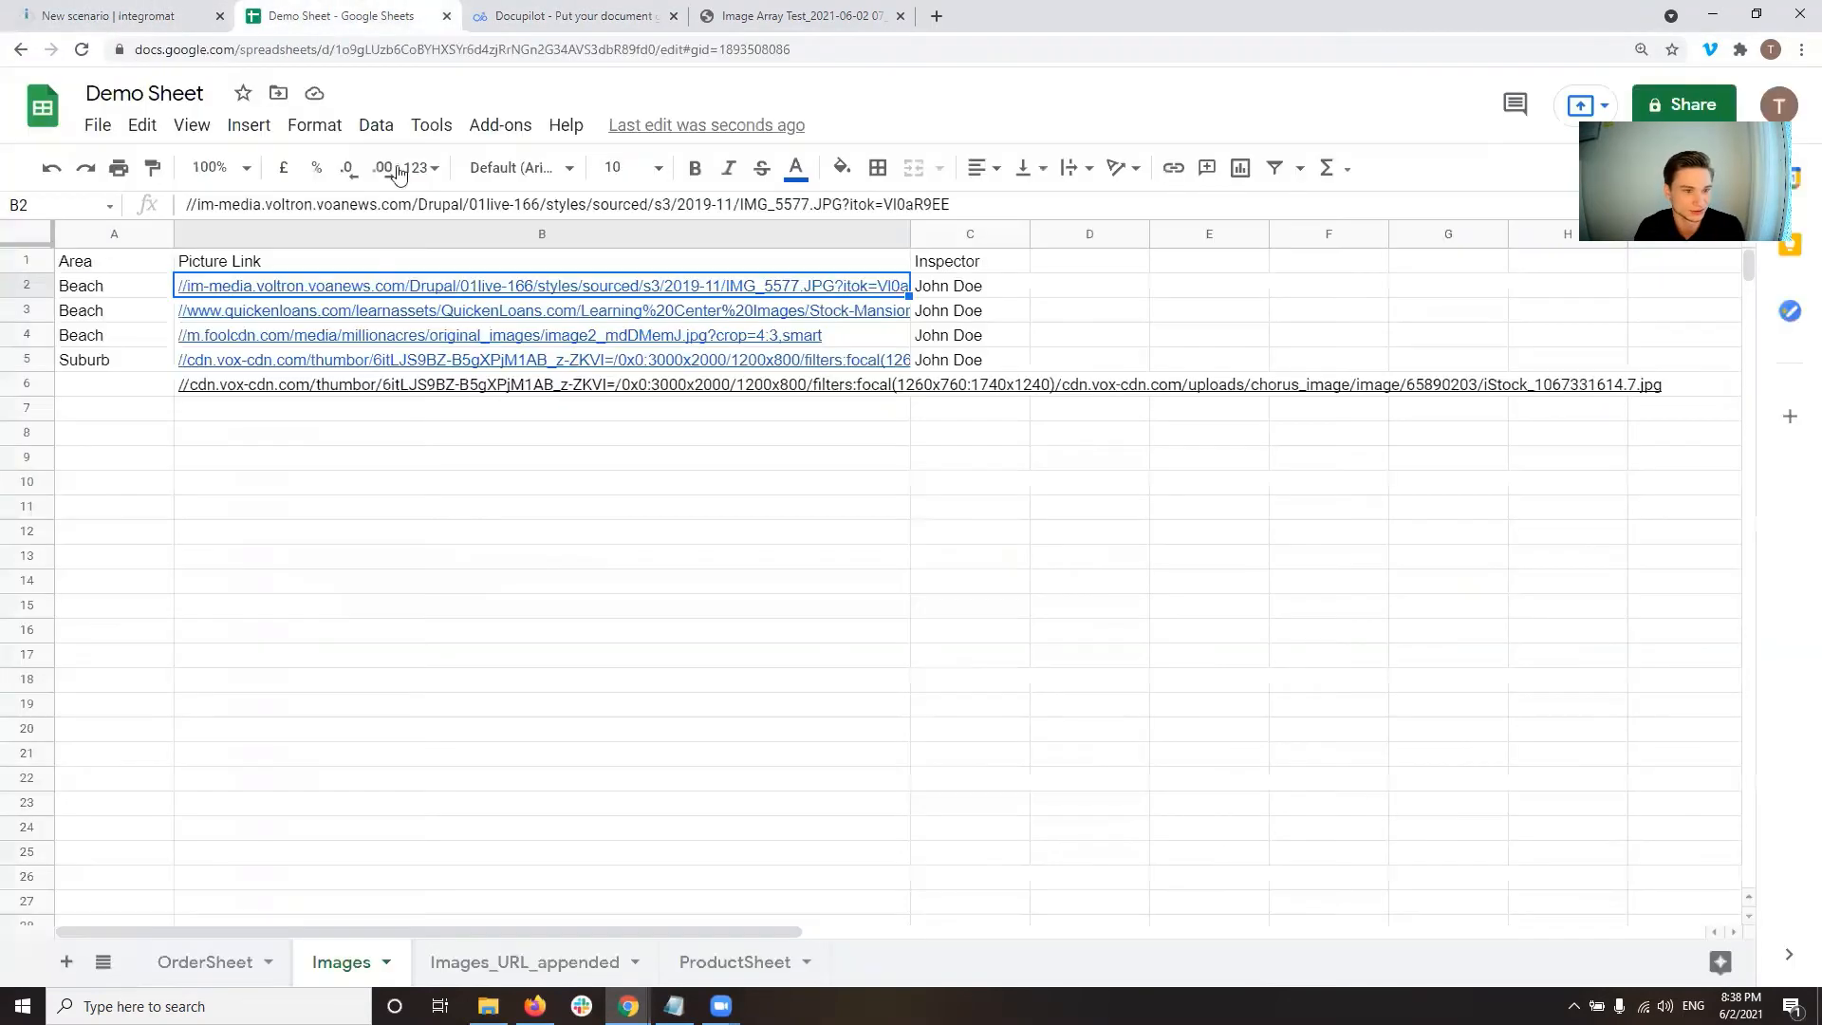
mouse_move(189, 291)
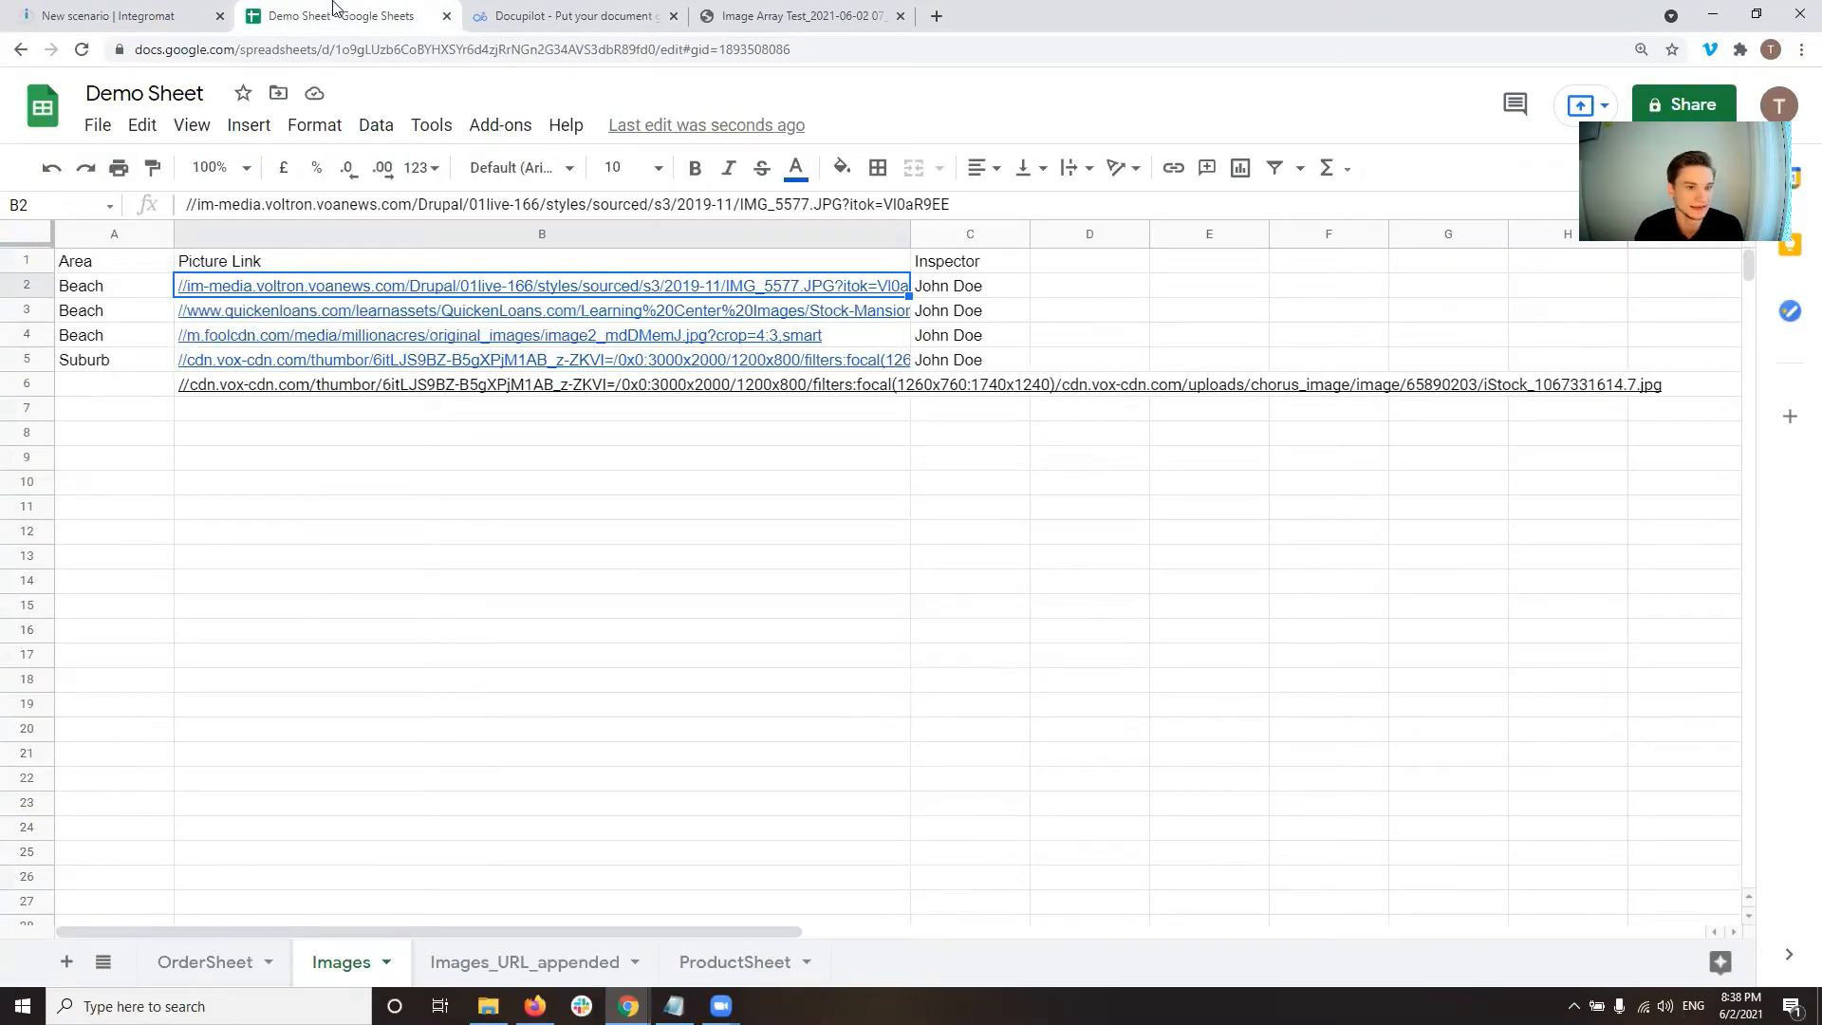
Open the Image Array Test template in Docupilot and examine its images loop and the image token inside it.
left_click(532, 16)
left_click(114, 154)
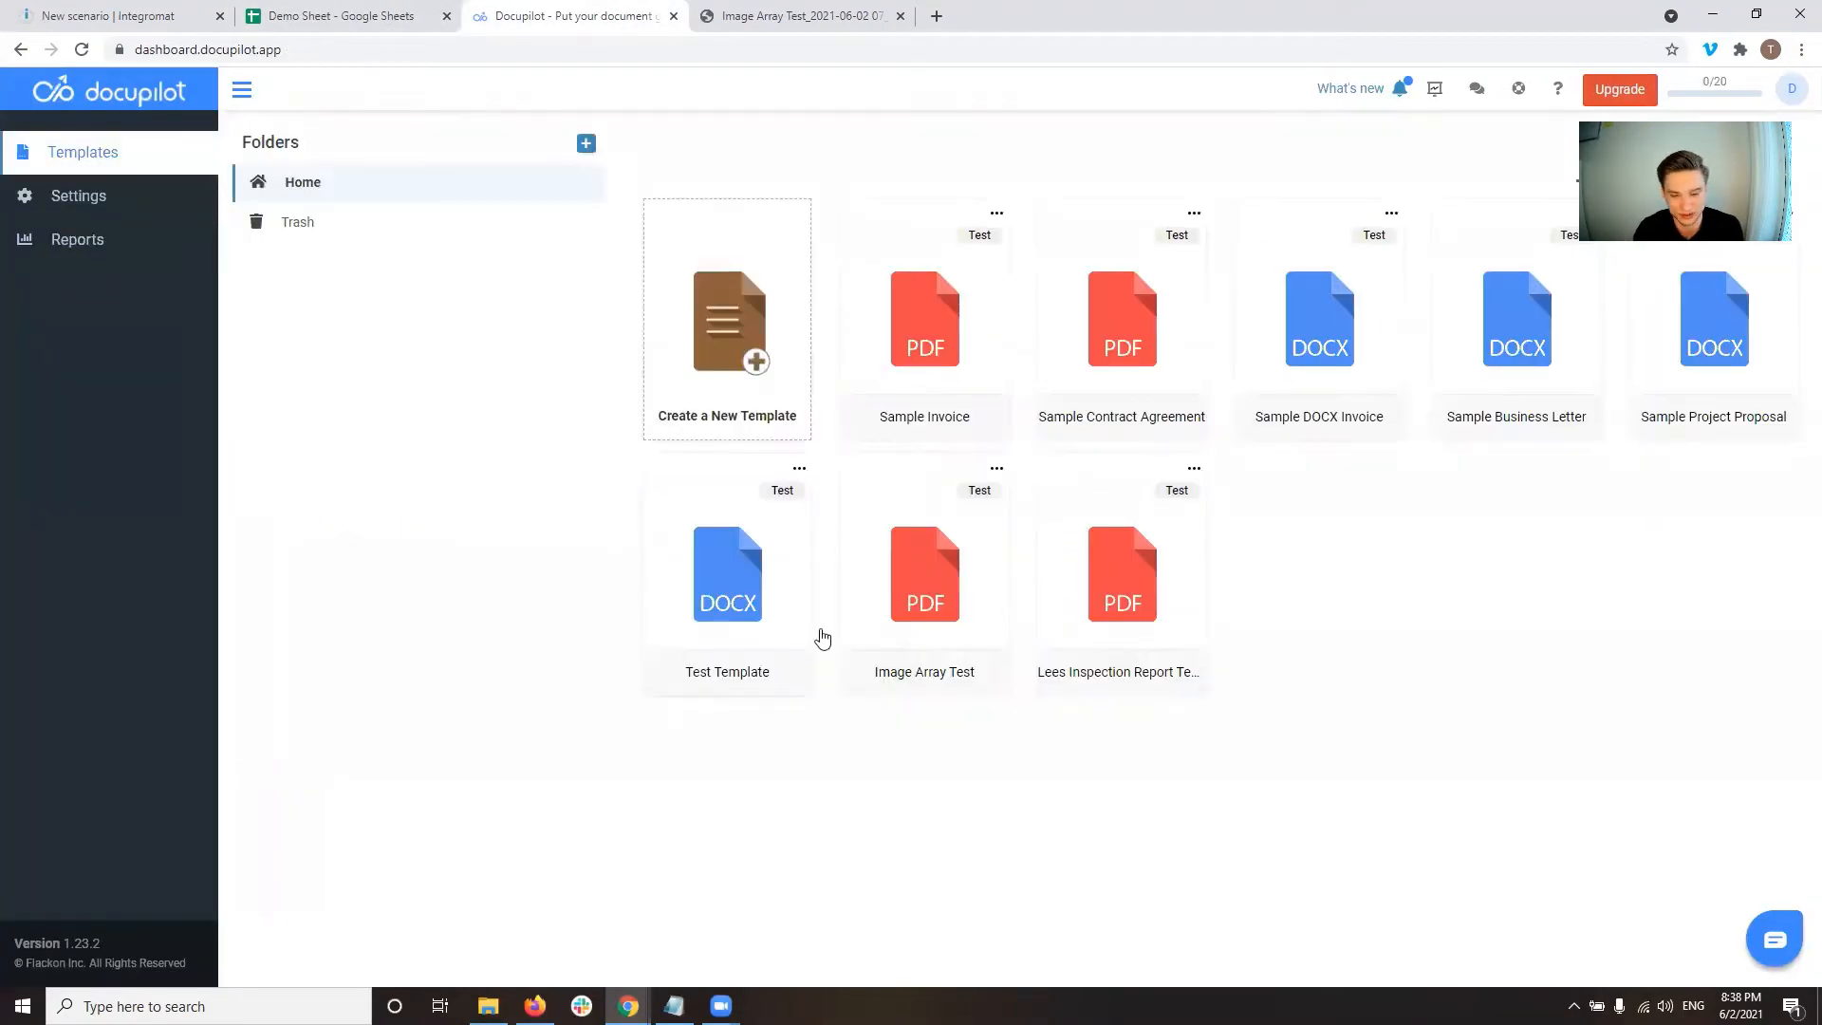
left_click(918, 566)
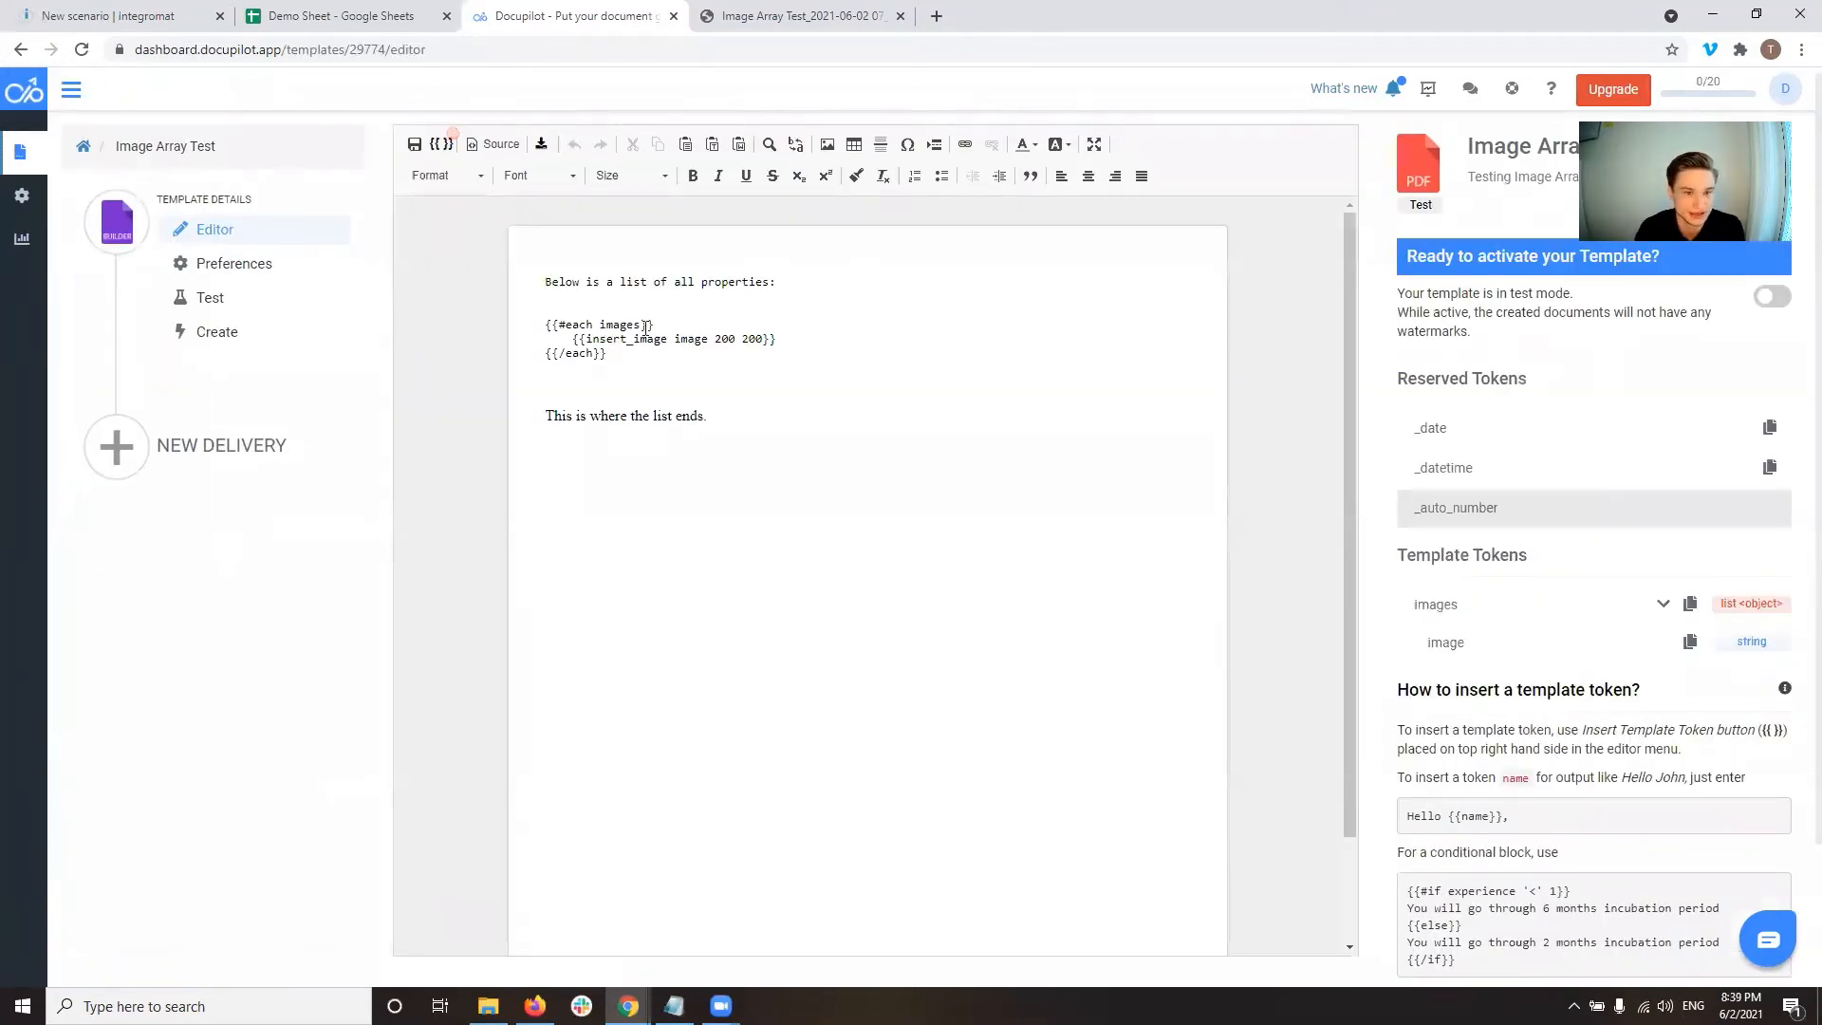
left_click_drag(778, 282, 636, 350)
left_click(663, 357)
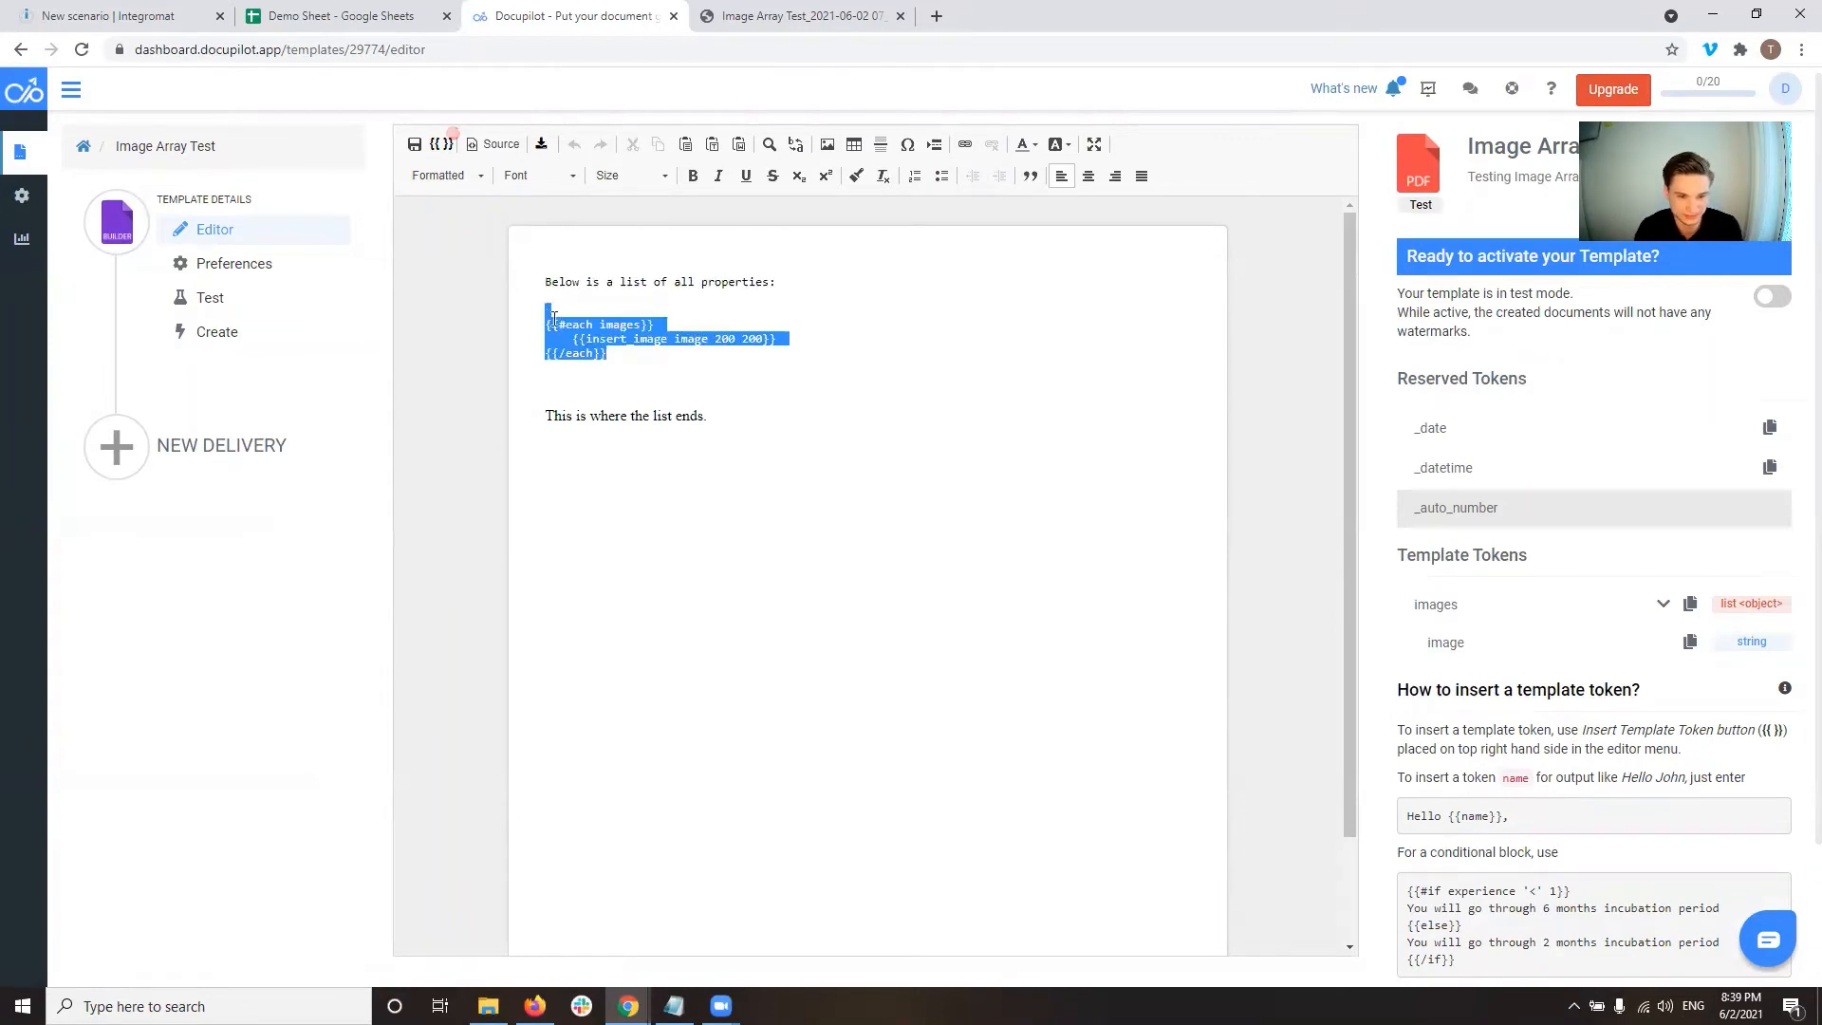
left_click(634, 345)
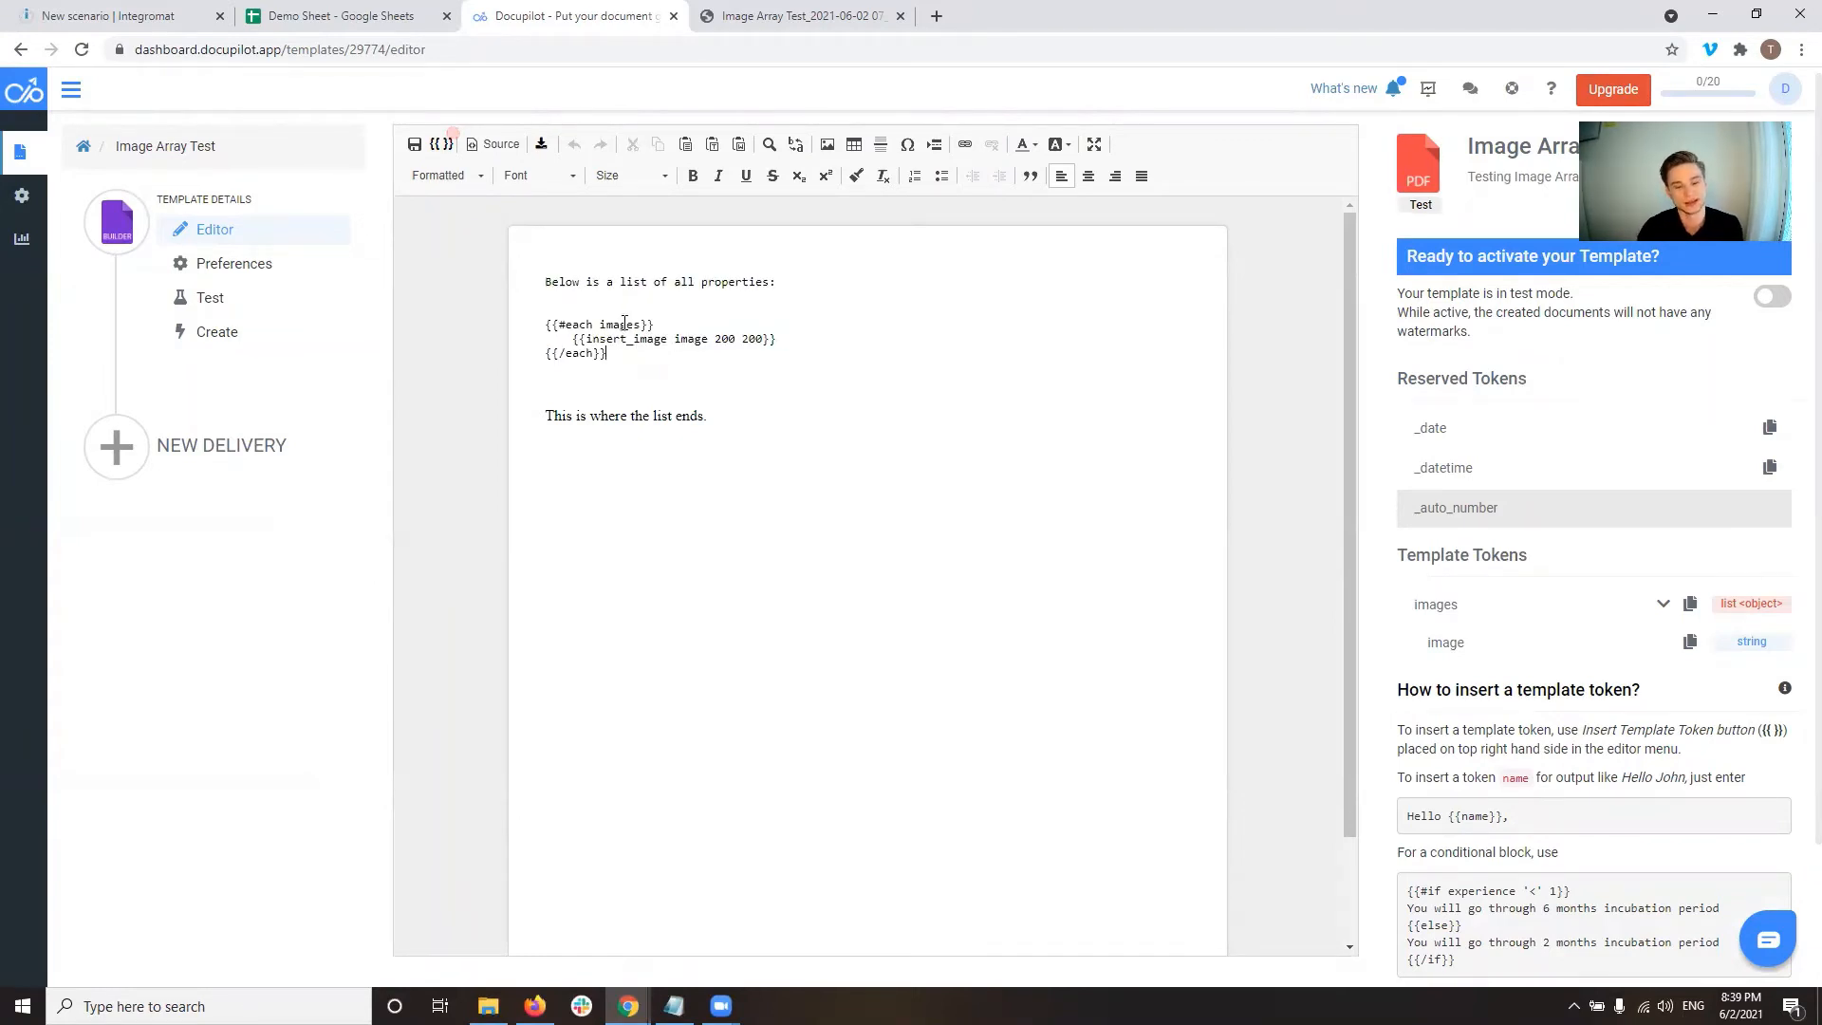
double_click(616, 324)
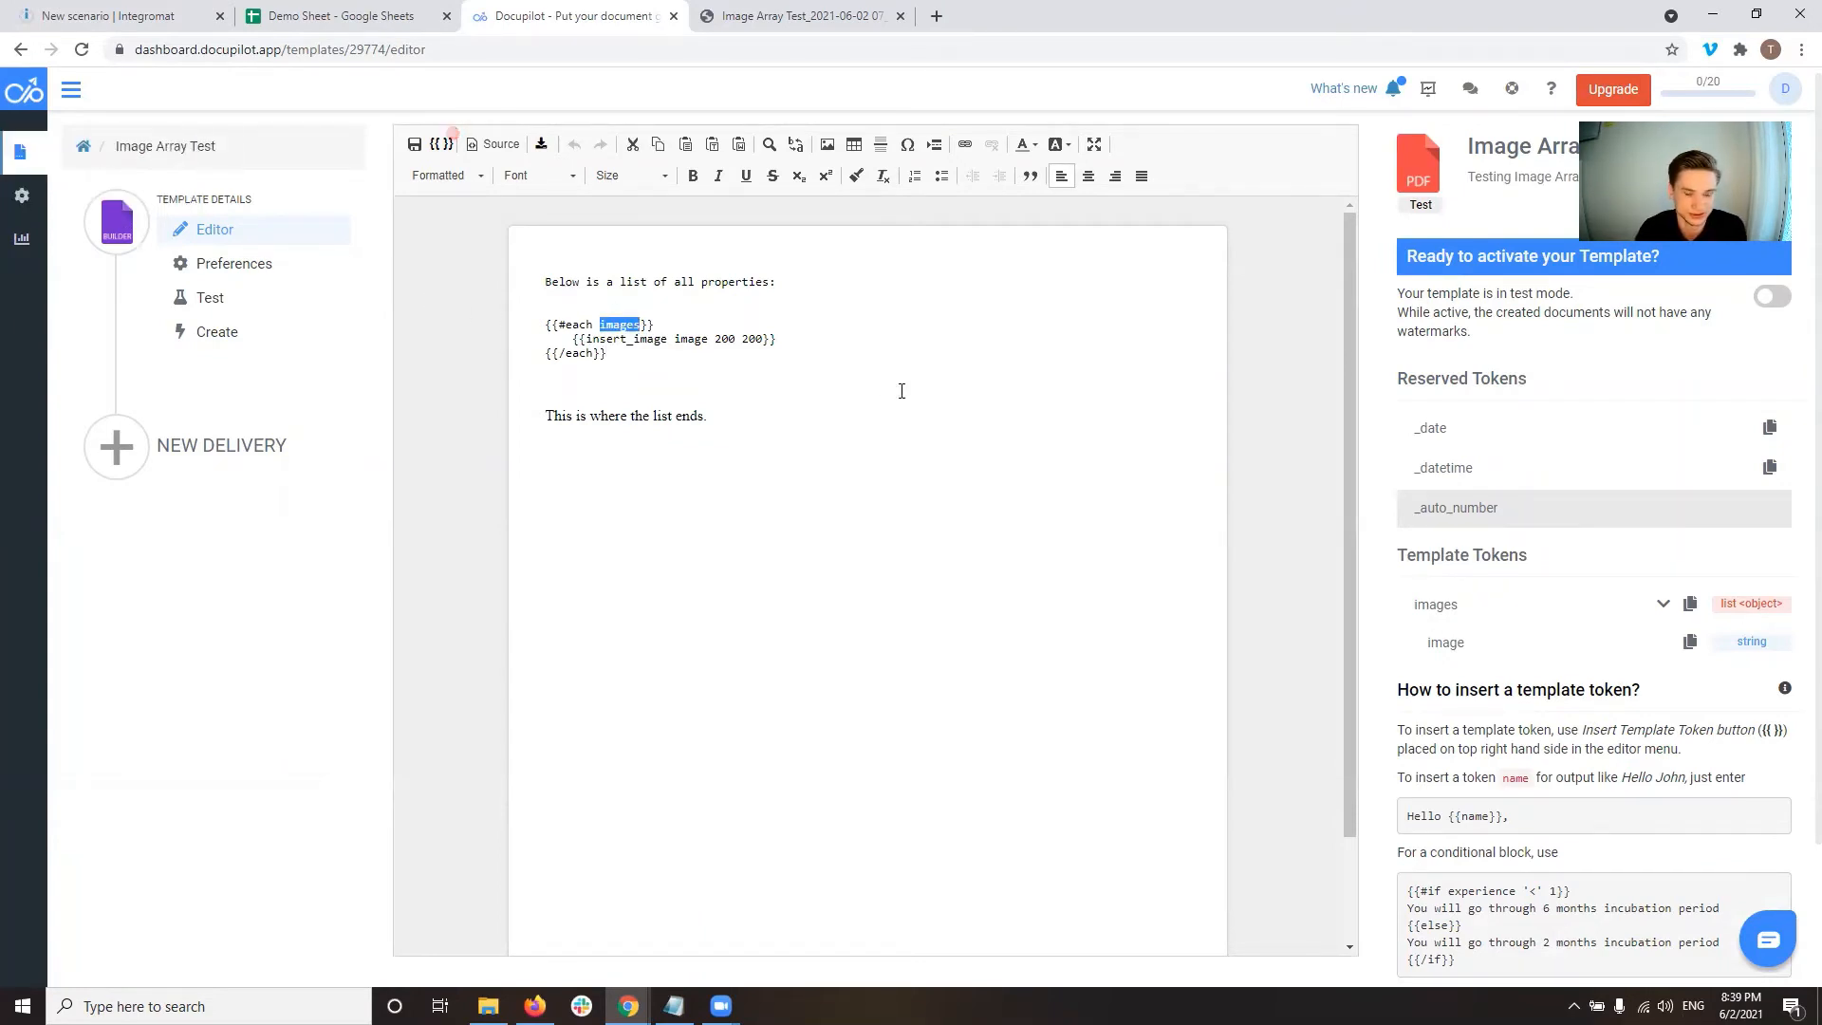
double_click(693, 339)
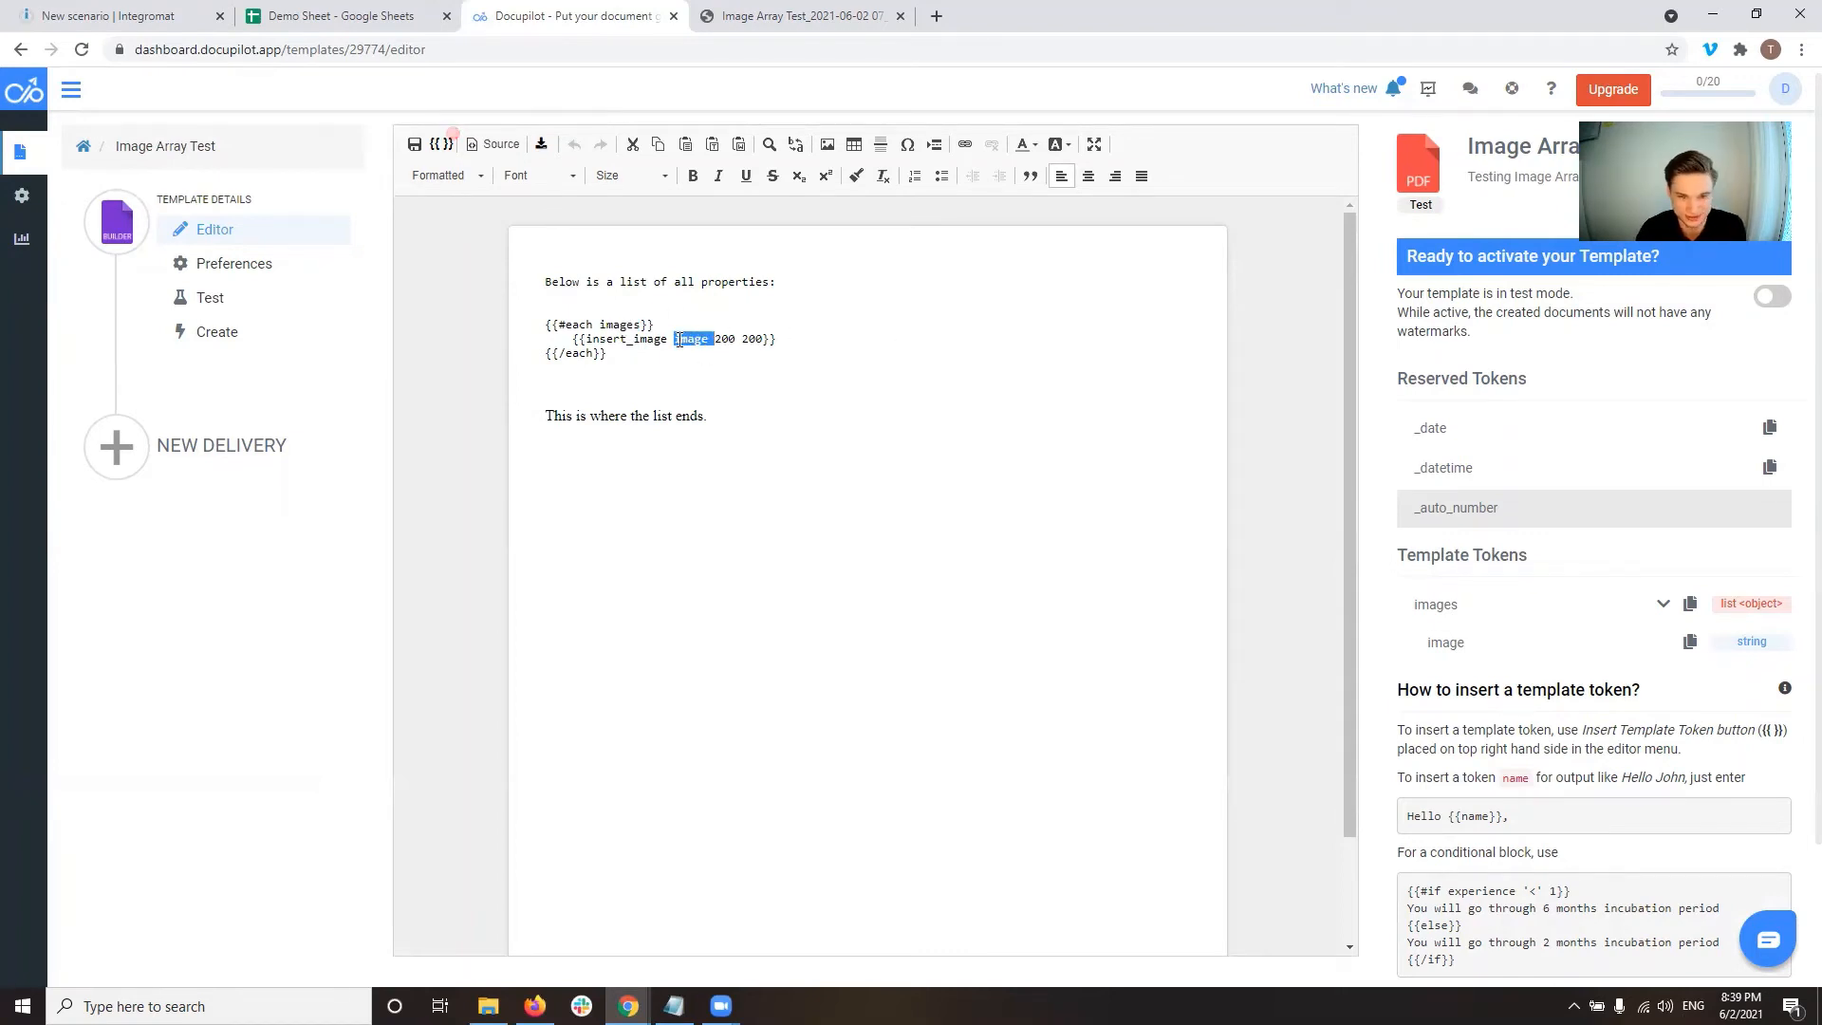
Inspect the images array and image key in the data submitted for the newest Image Array Test document.
left_click(24, 240)
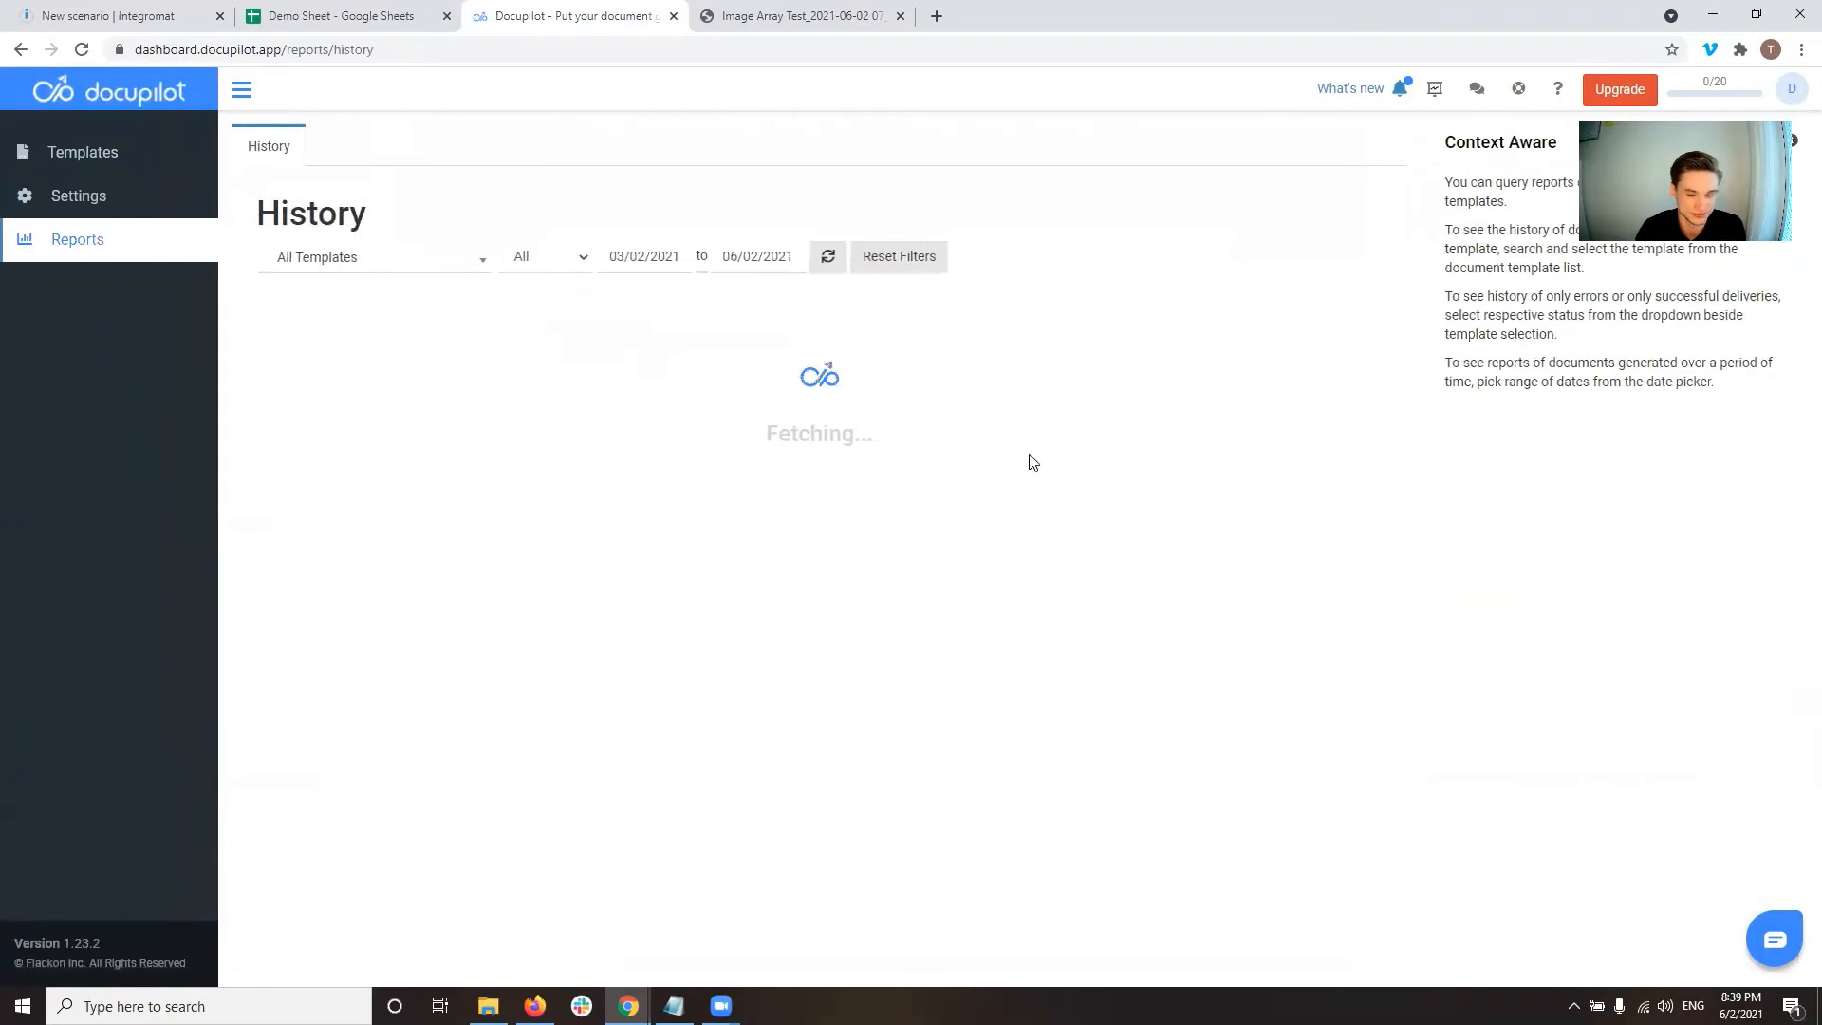
left_click(1324, 413)
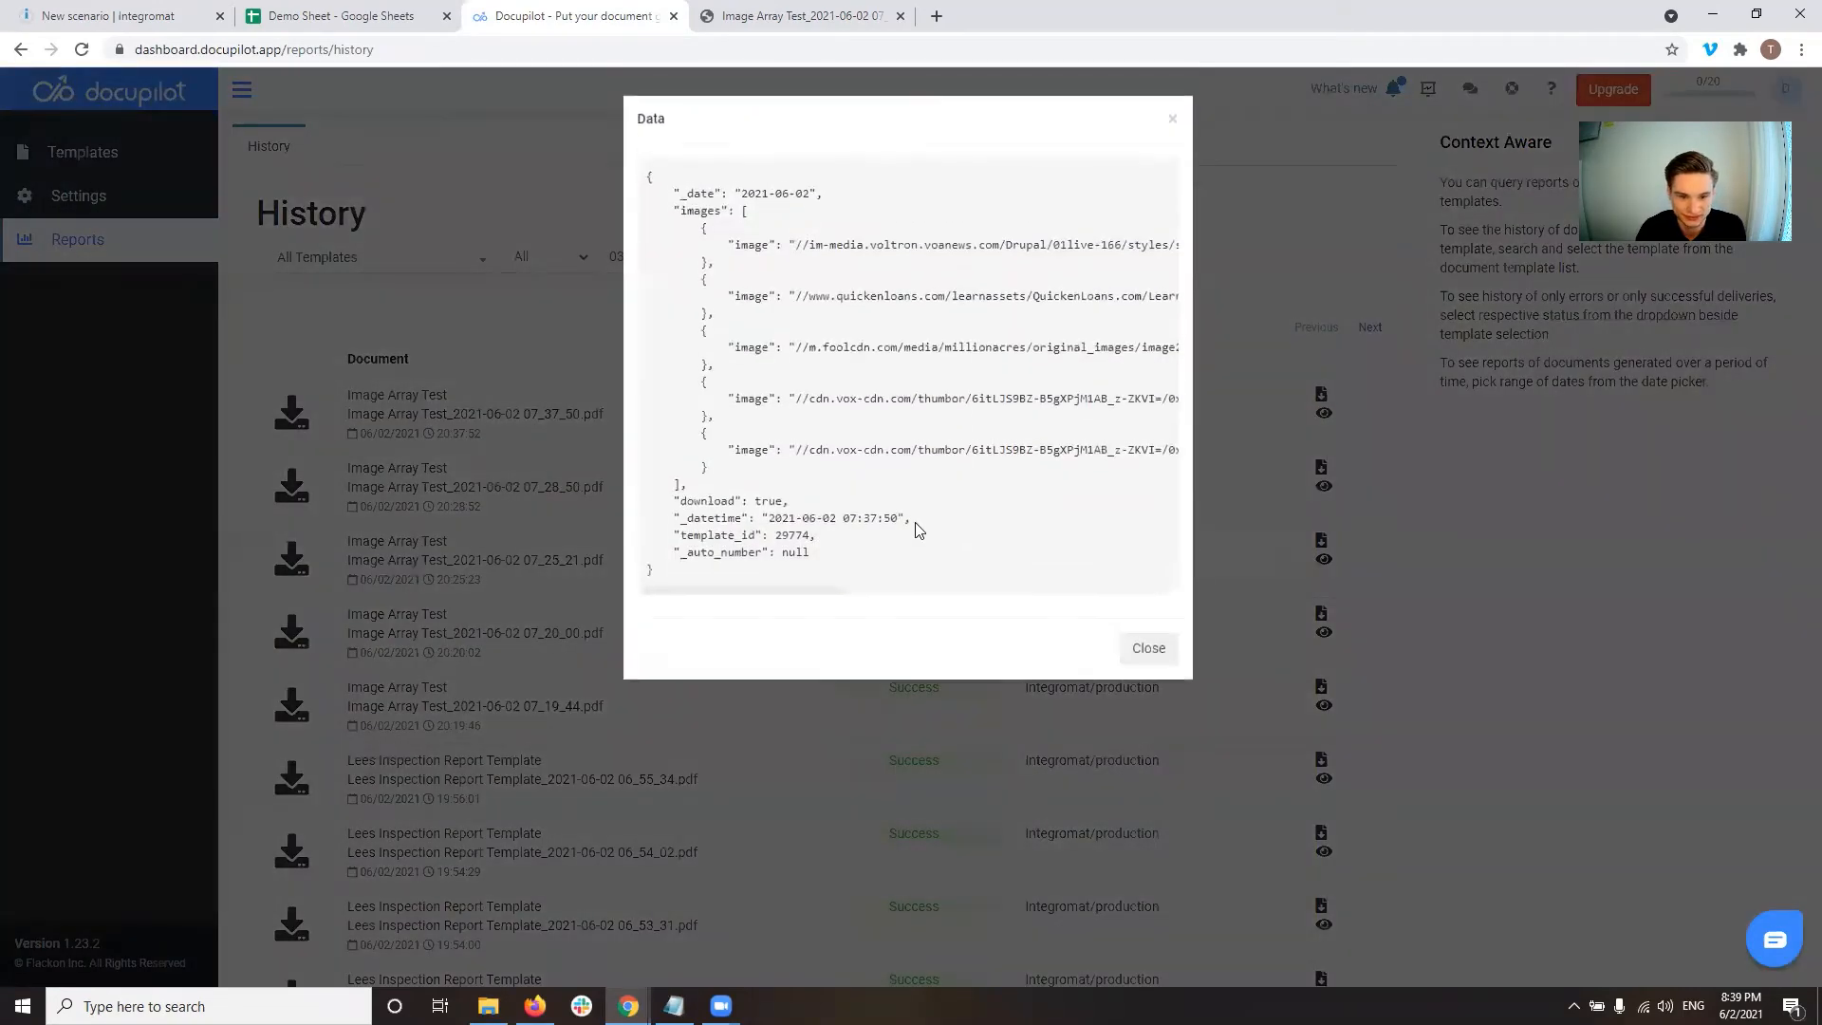
double_click(701, 210)
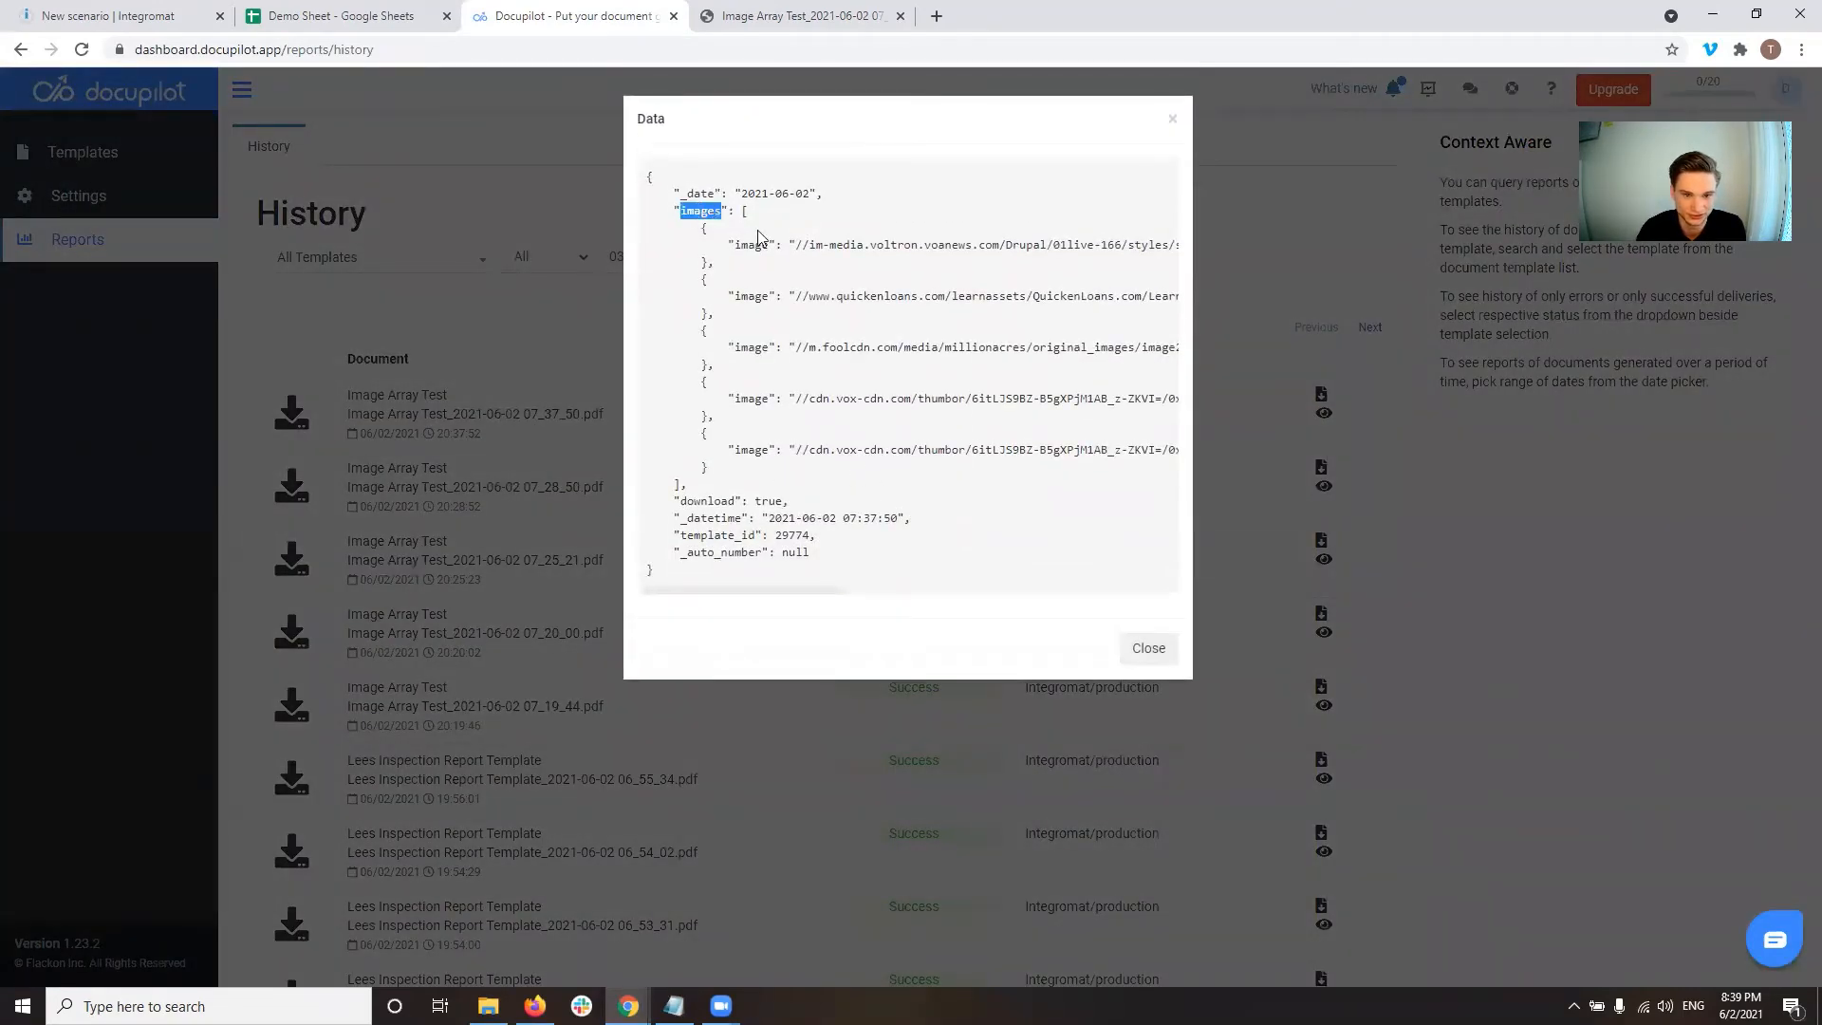
double_click(747, 245)
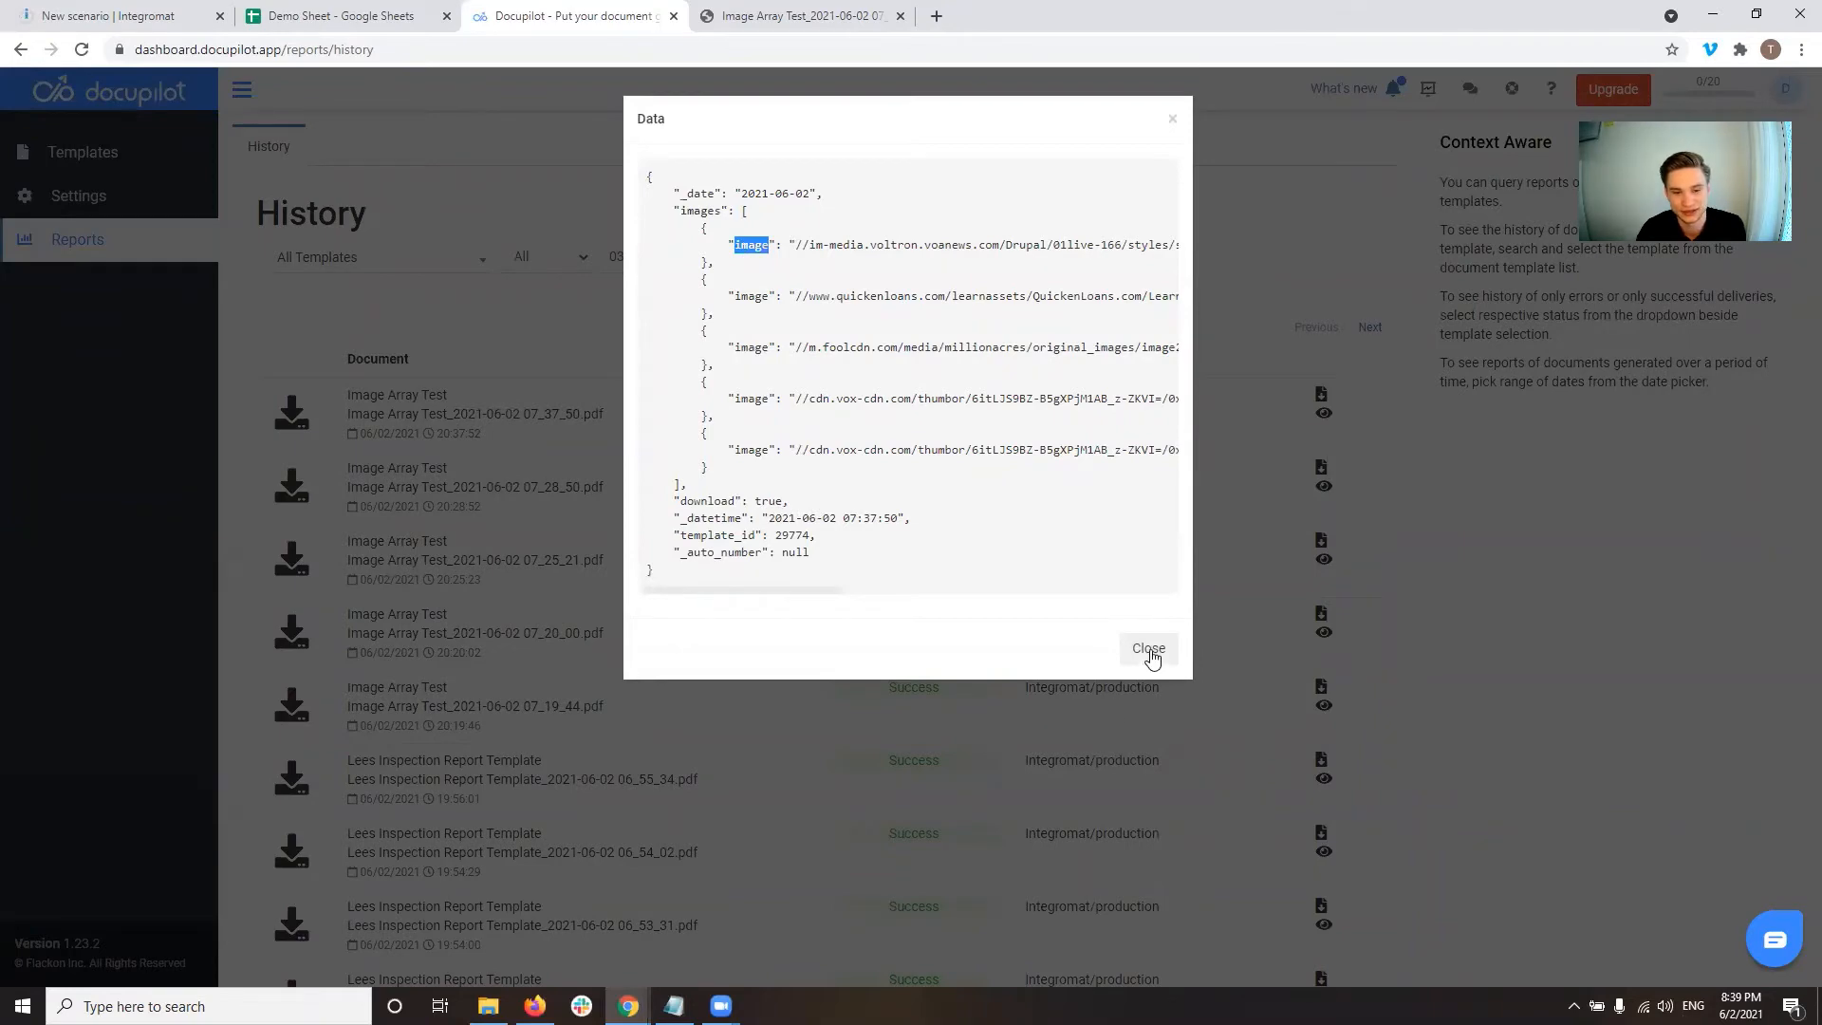
left_click(1150, 654)
left_click(82, 151)
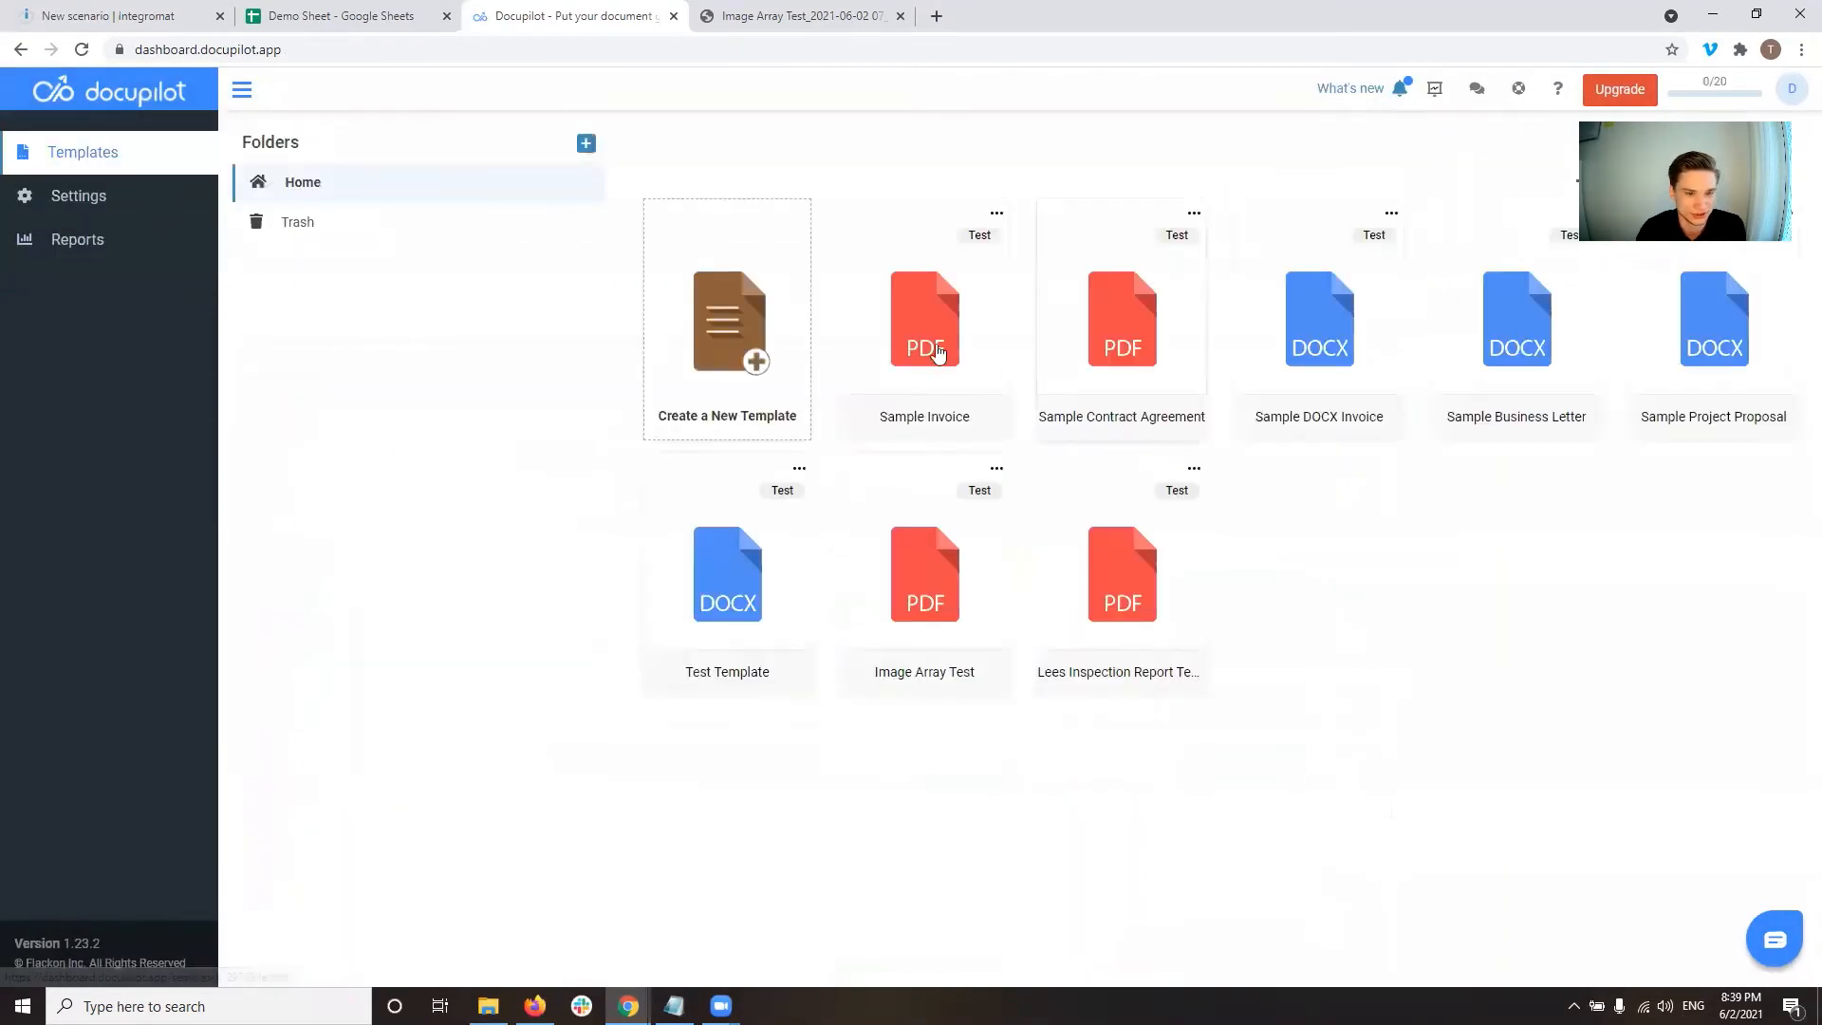
left_click(925, 565)
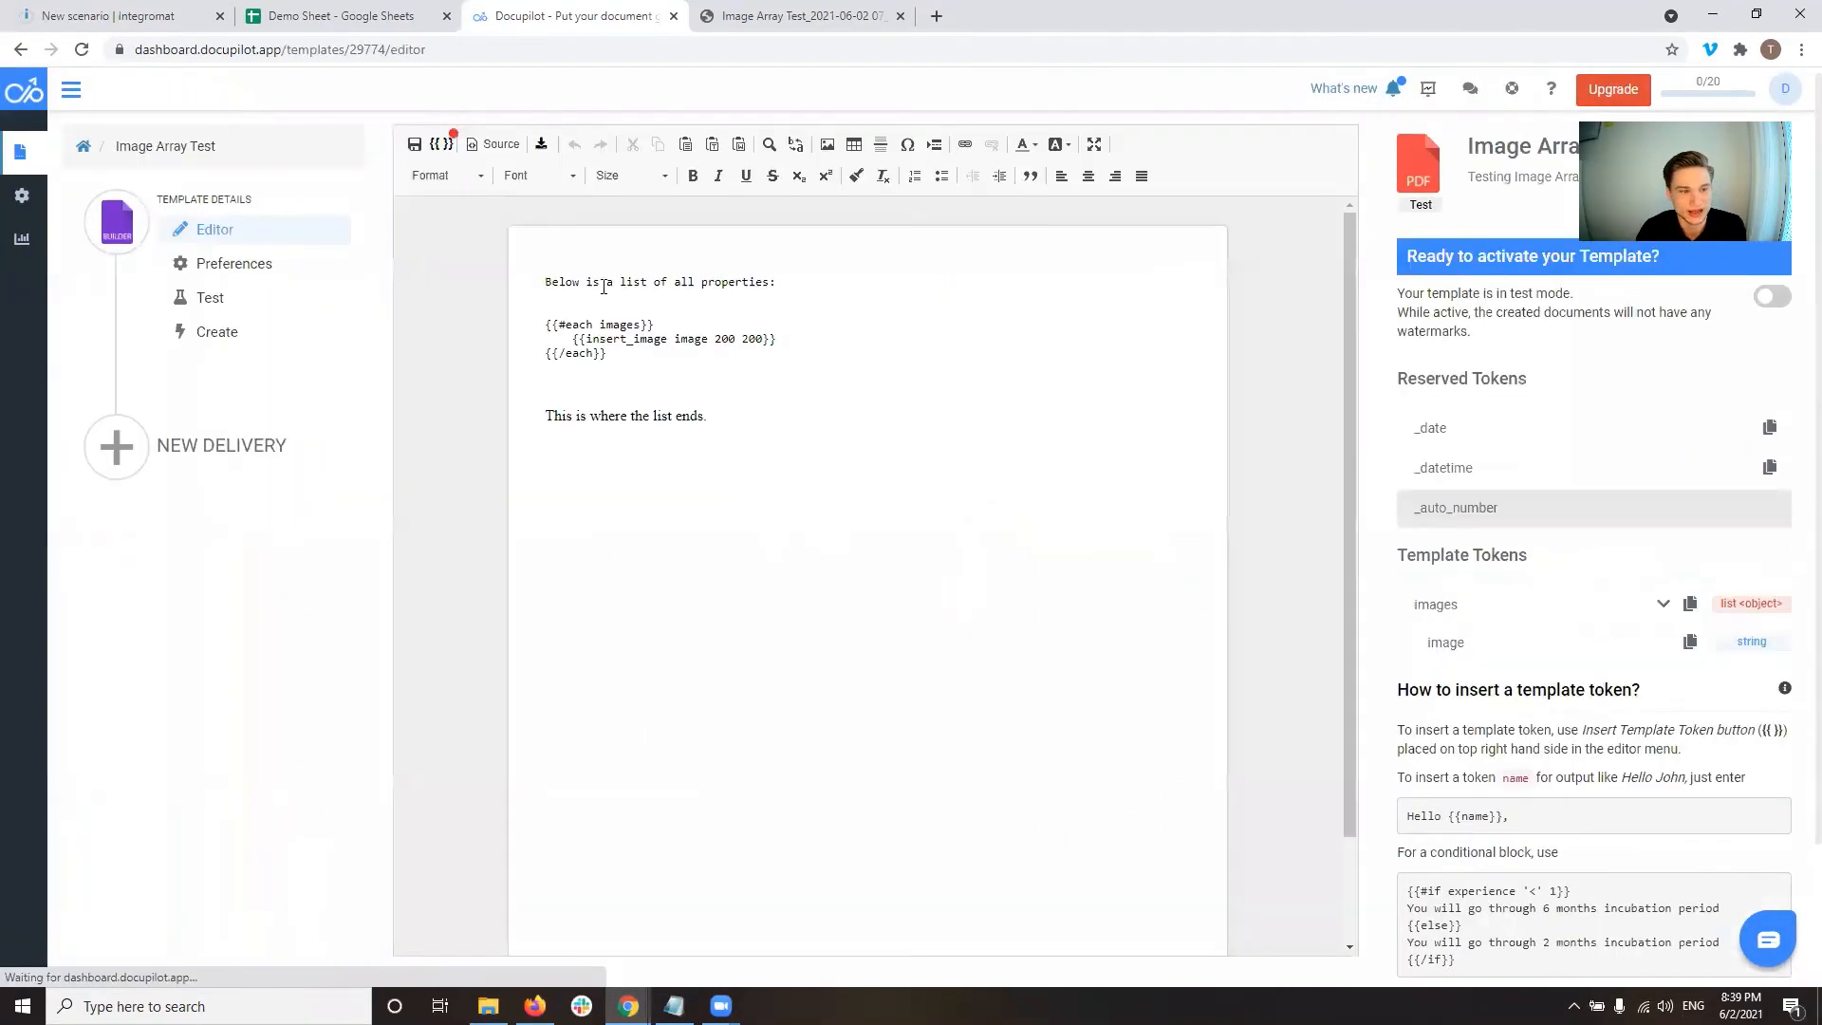
left_click(672, 330)
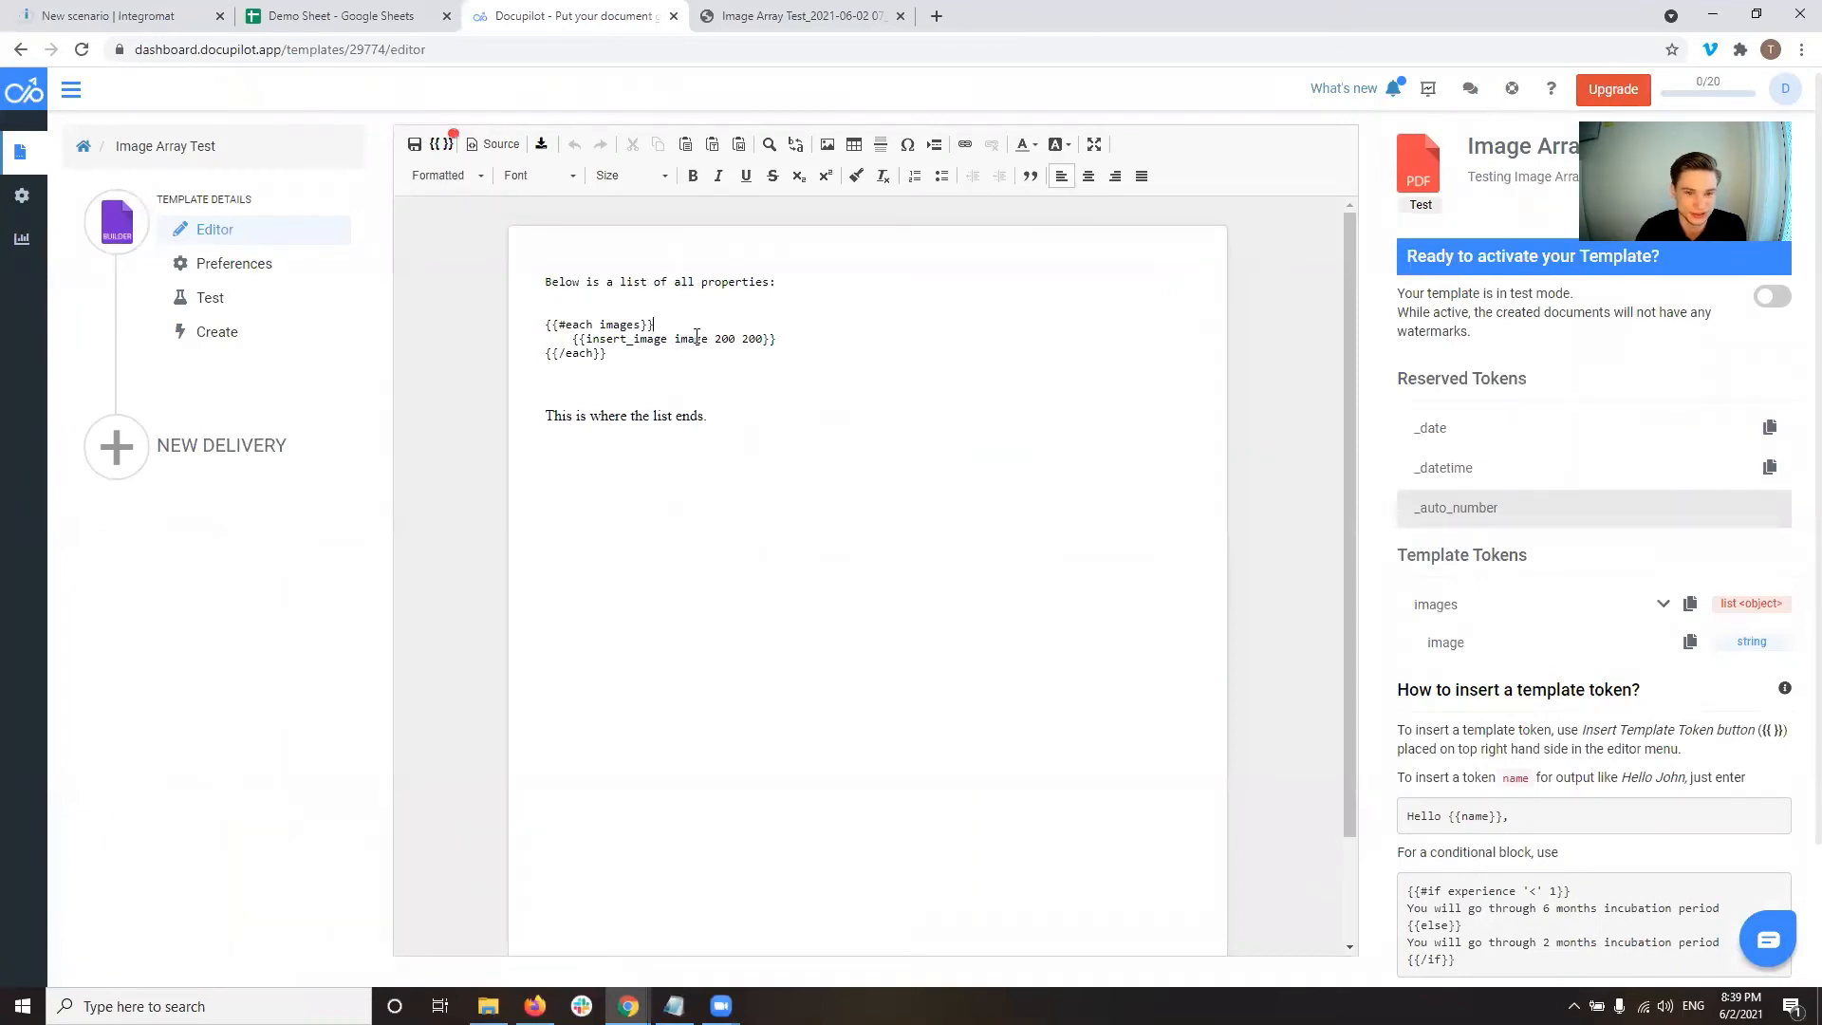
double_click(694, 339)
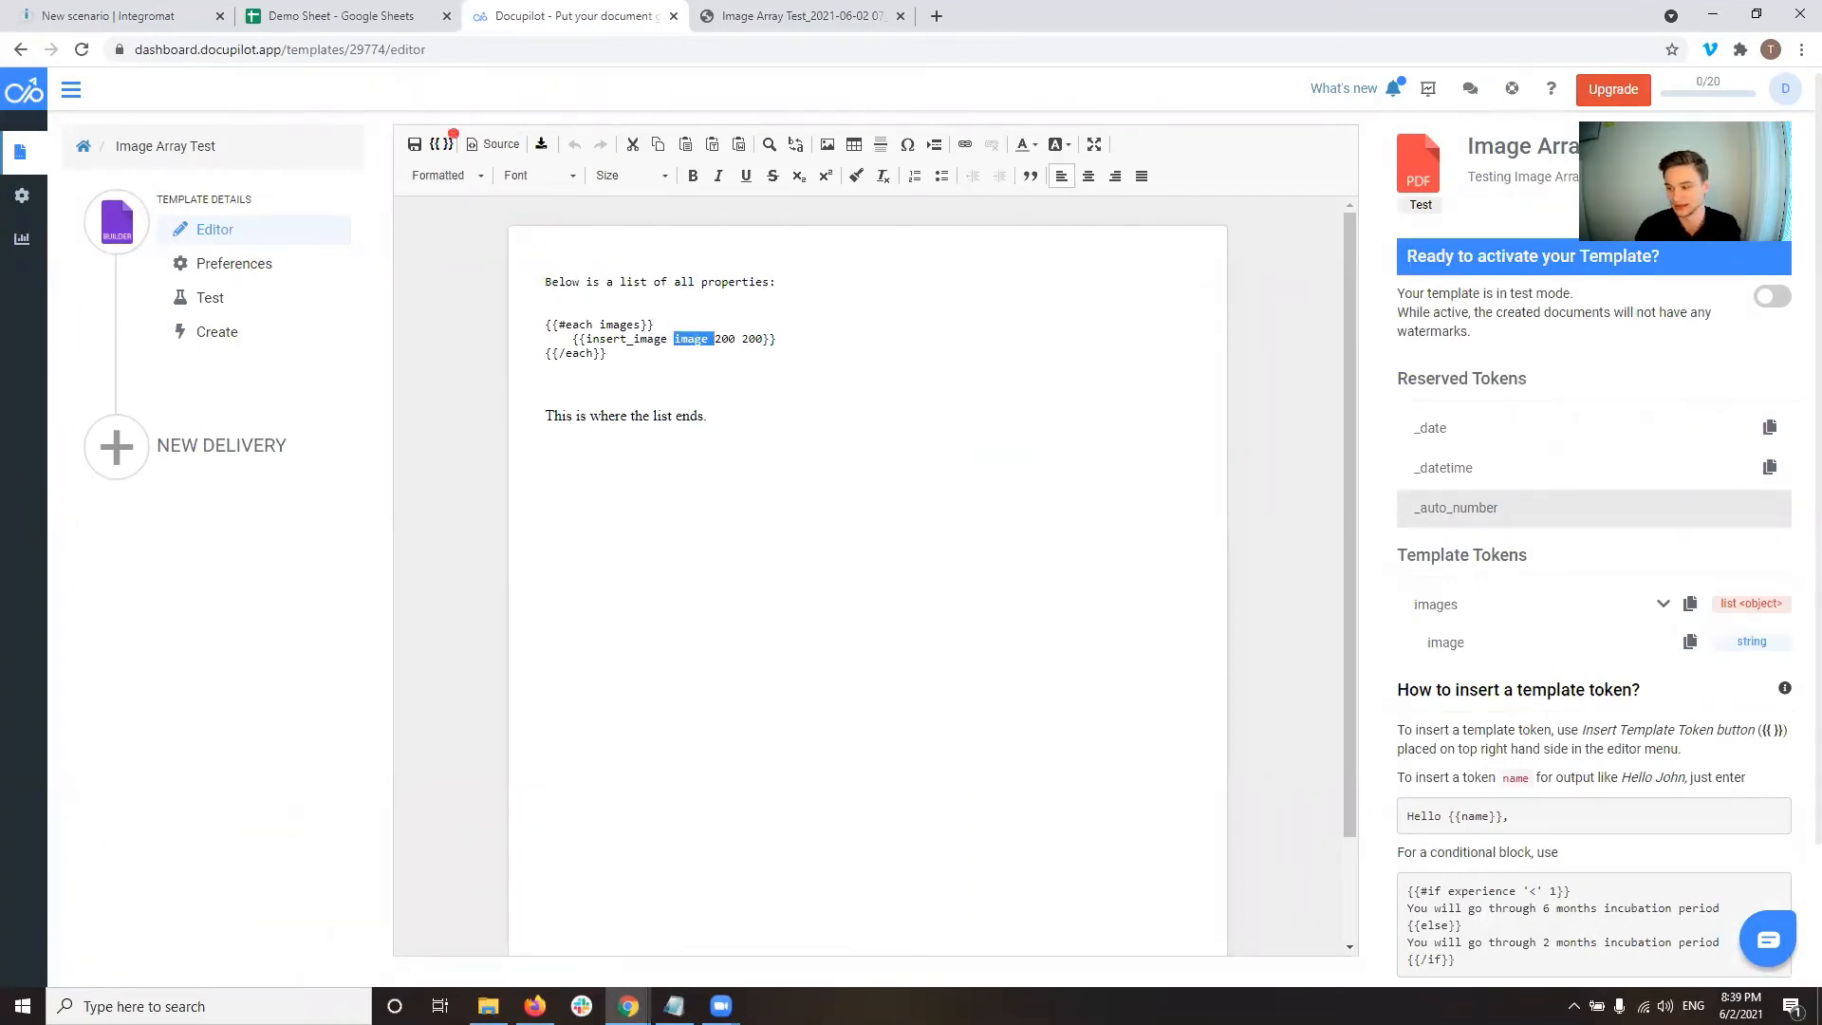
key("alt+Tab")
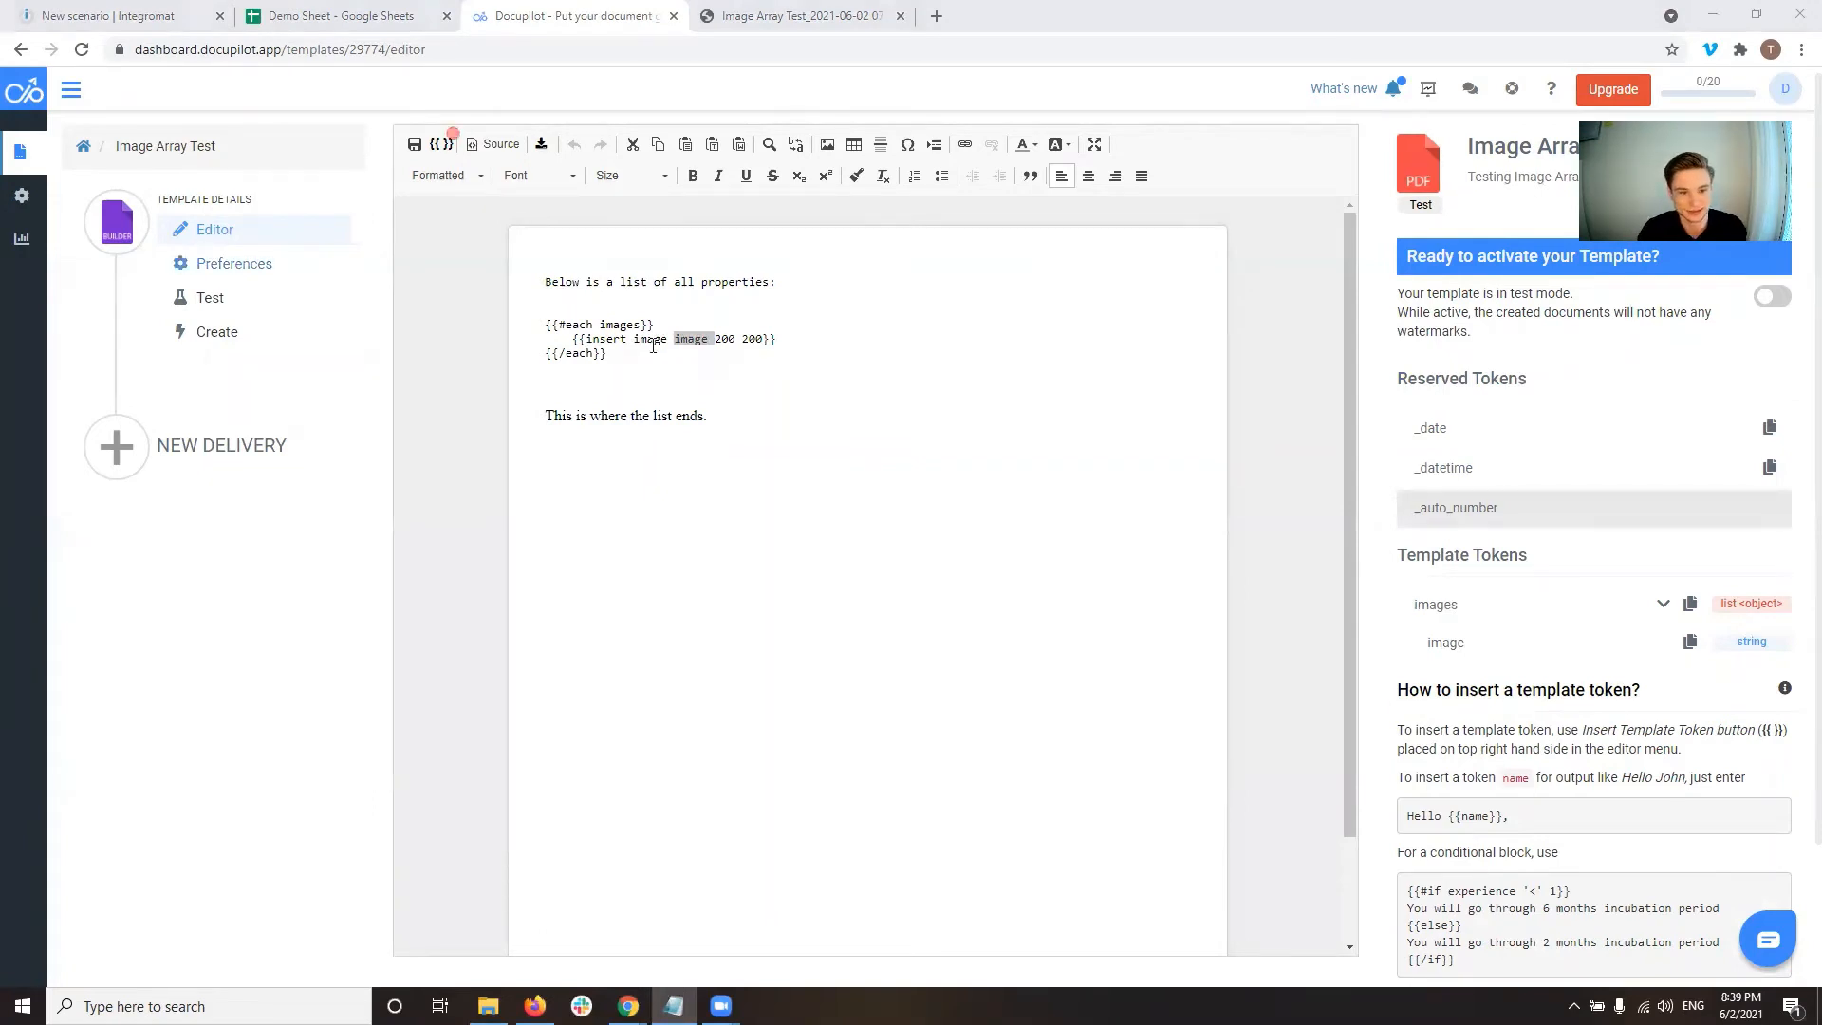
left_click(598, 354)
left_click_drag(613, 354, 546, 323)
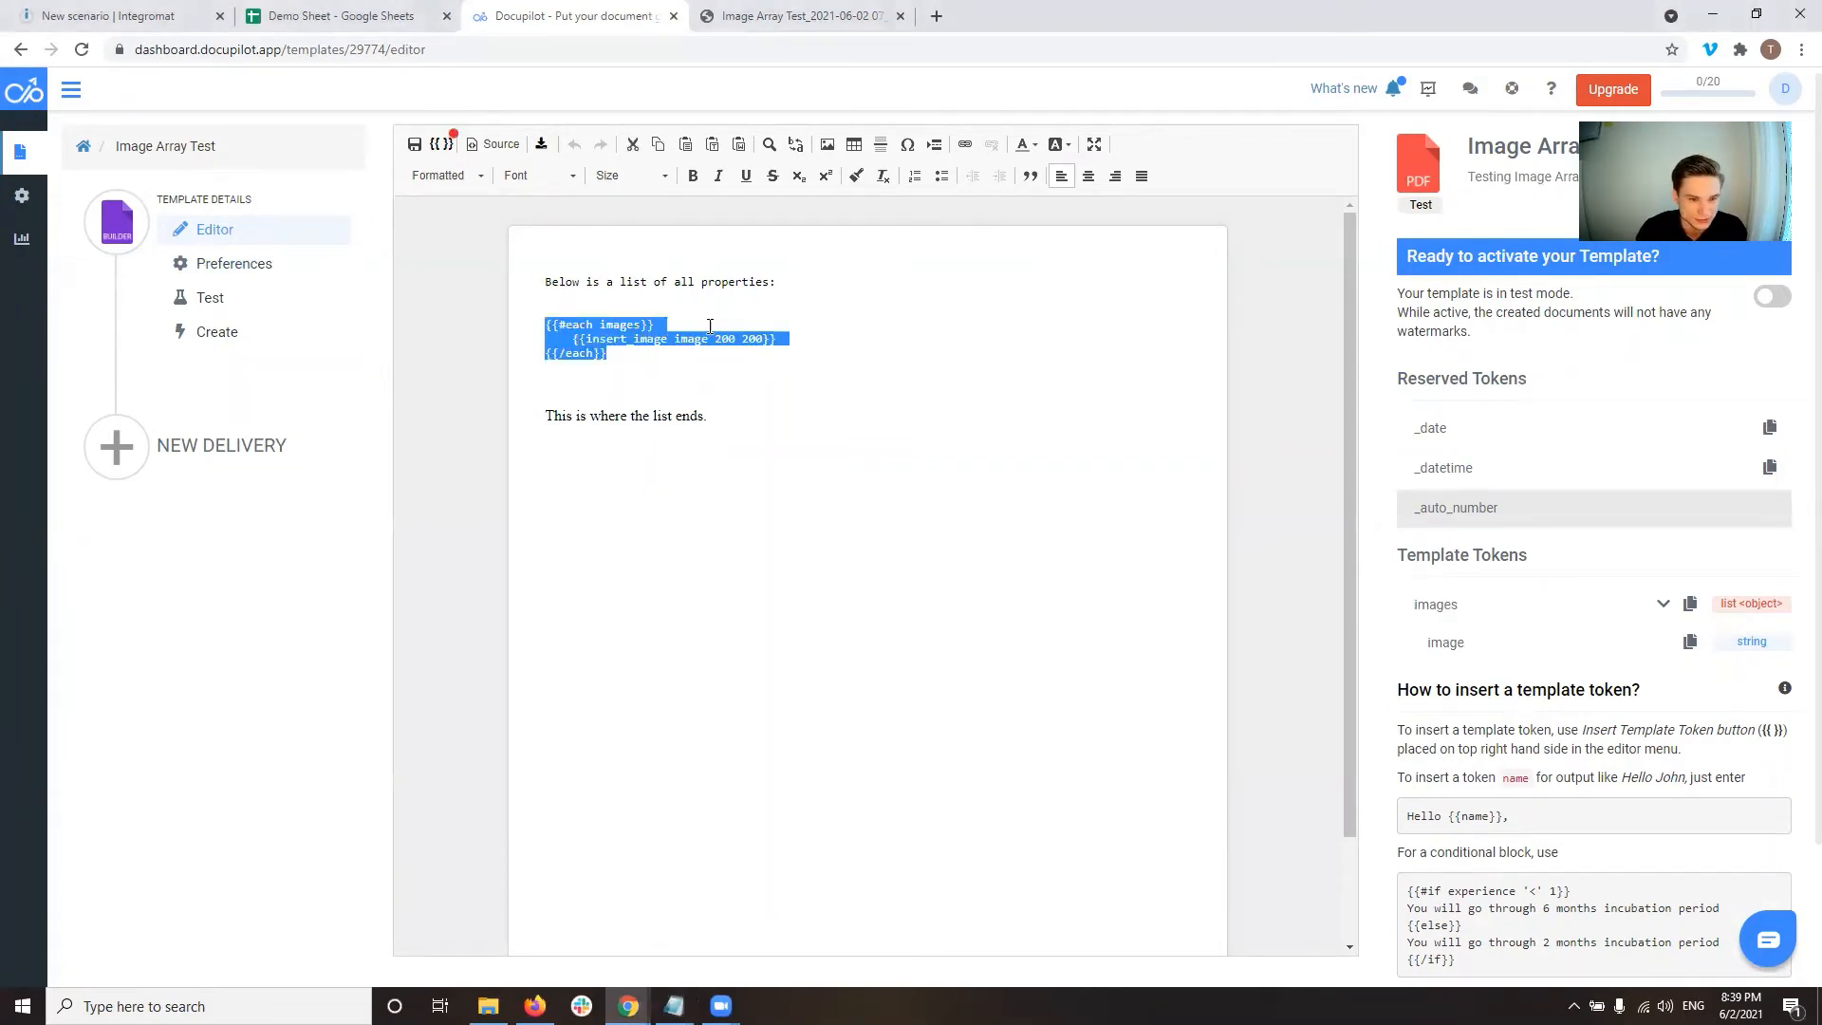
type("{{#each images}}     {{insert_image (replace image '//' 'https://') 200 200}} {{/each}}")
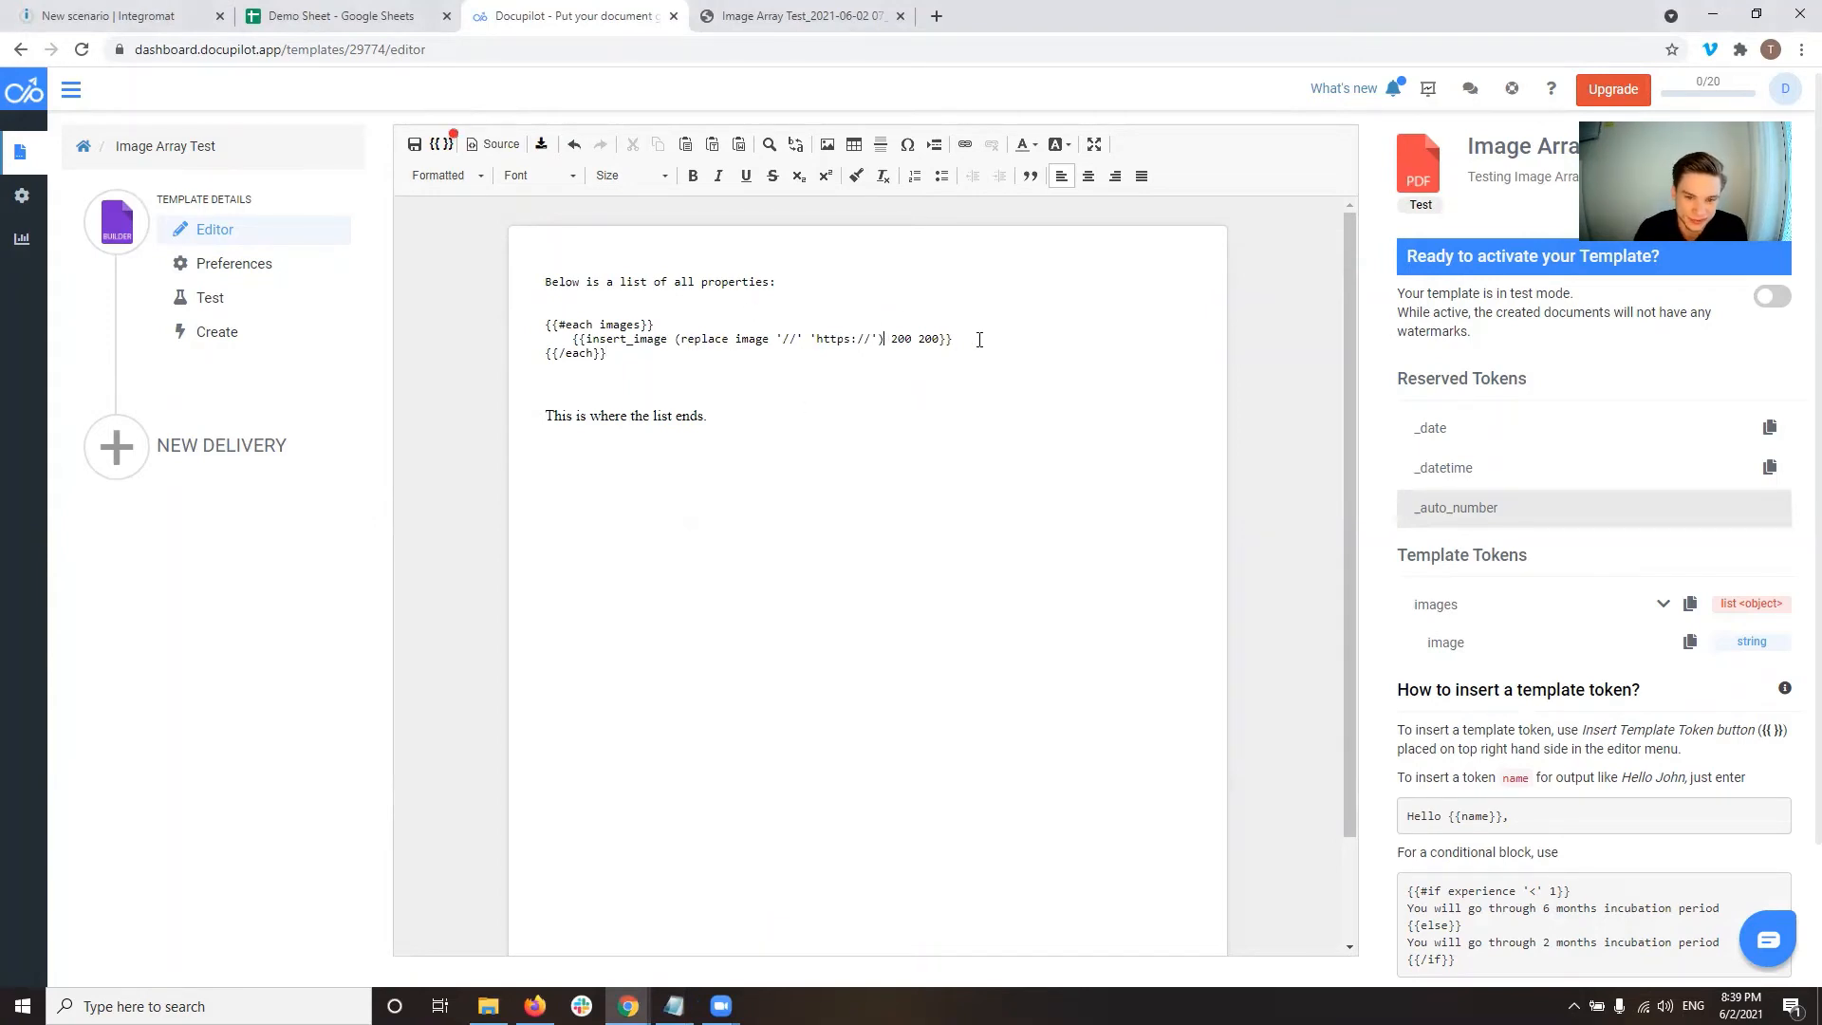
Check the parts and closing parenthesis of the replace expression in the insert_image line and save the template.
left_click_drag(957, 339, 570, 338)
left_click(678, 339)
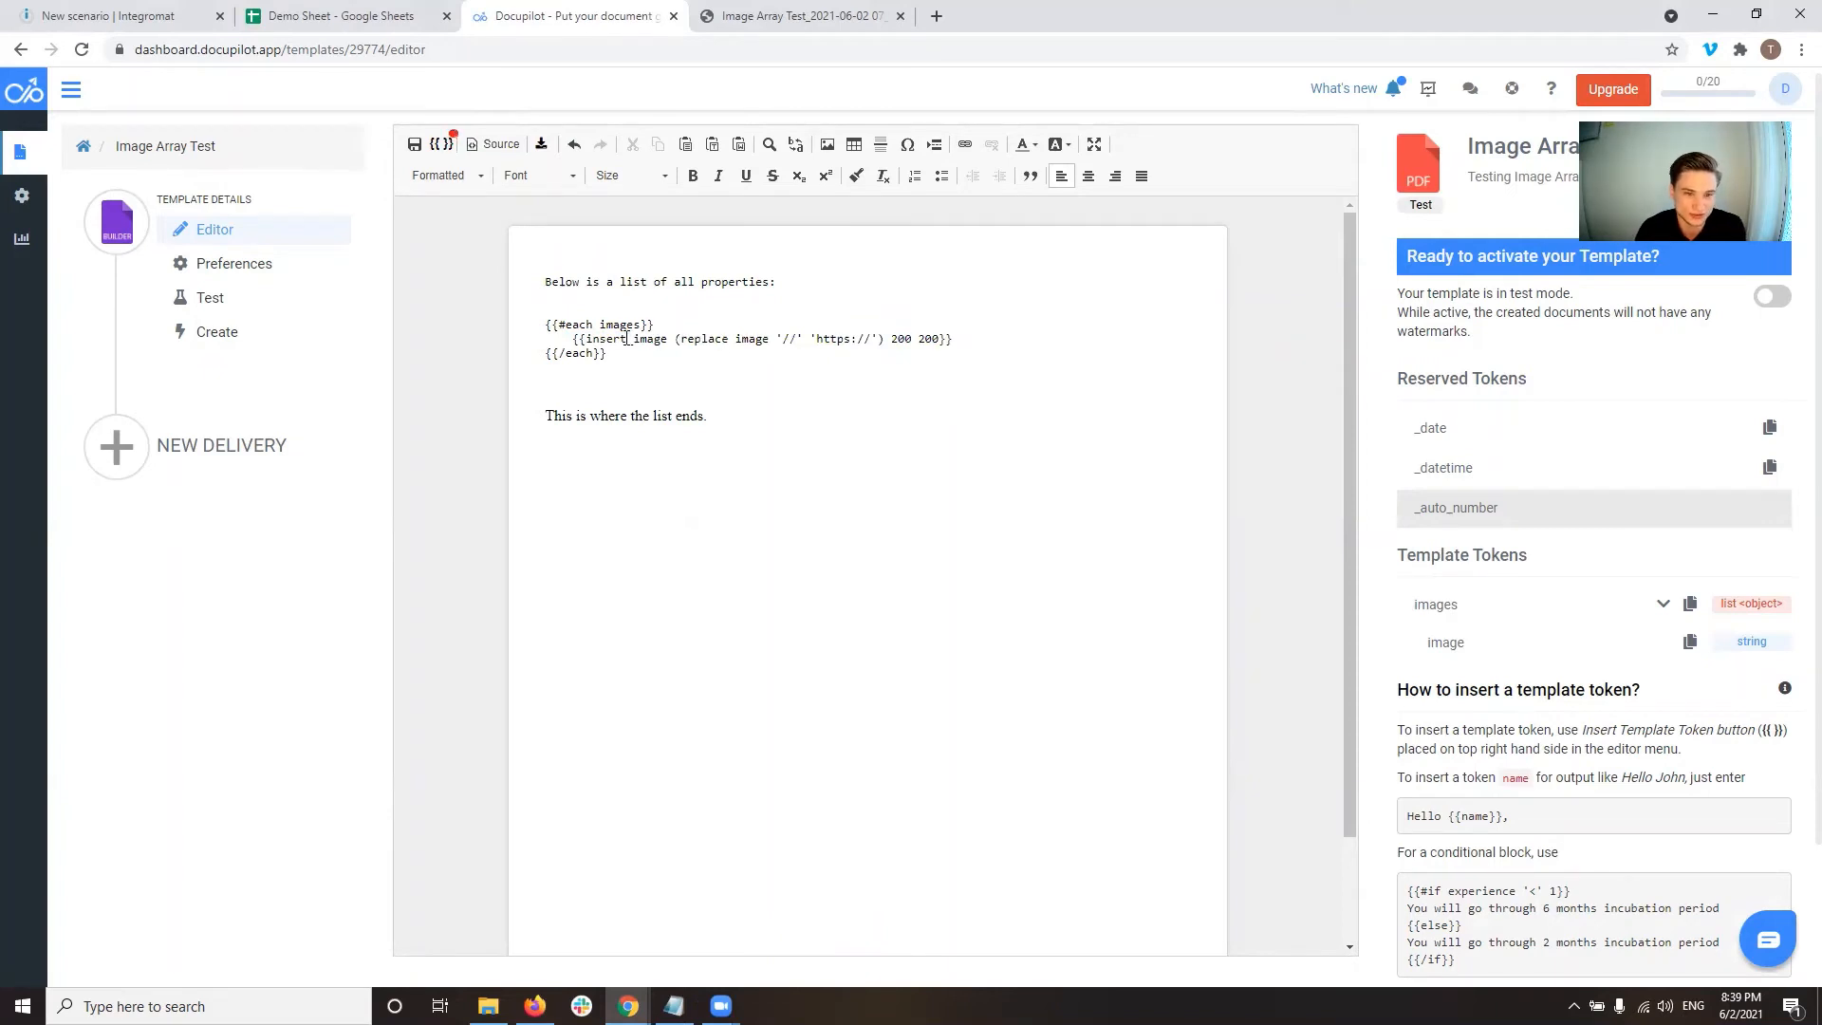
double_click(627, 339)
double_click(702, 339)
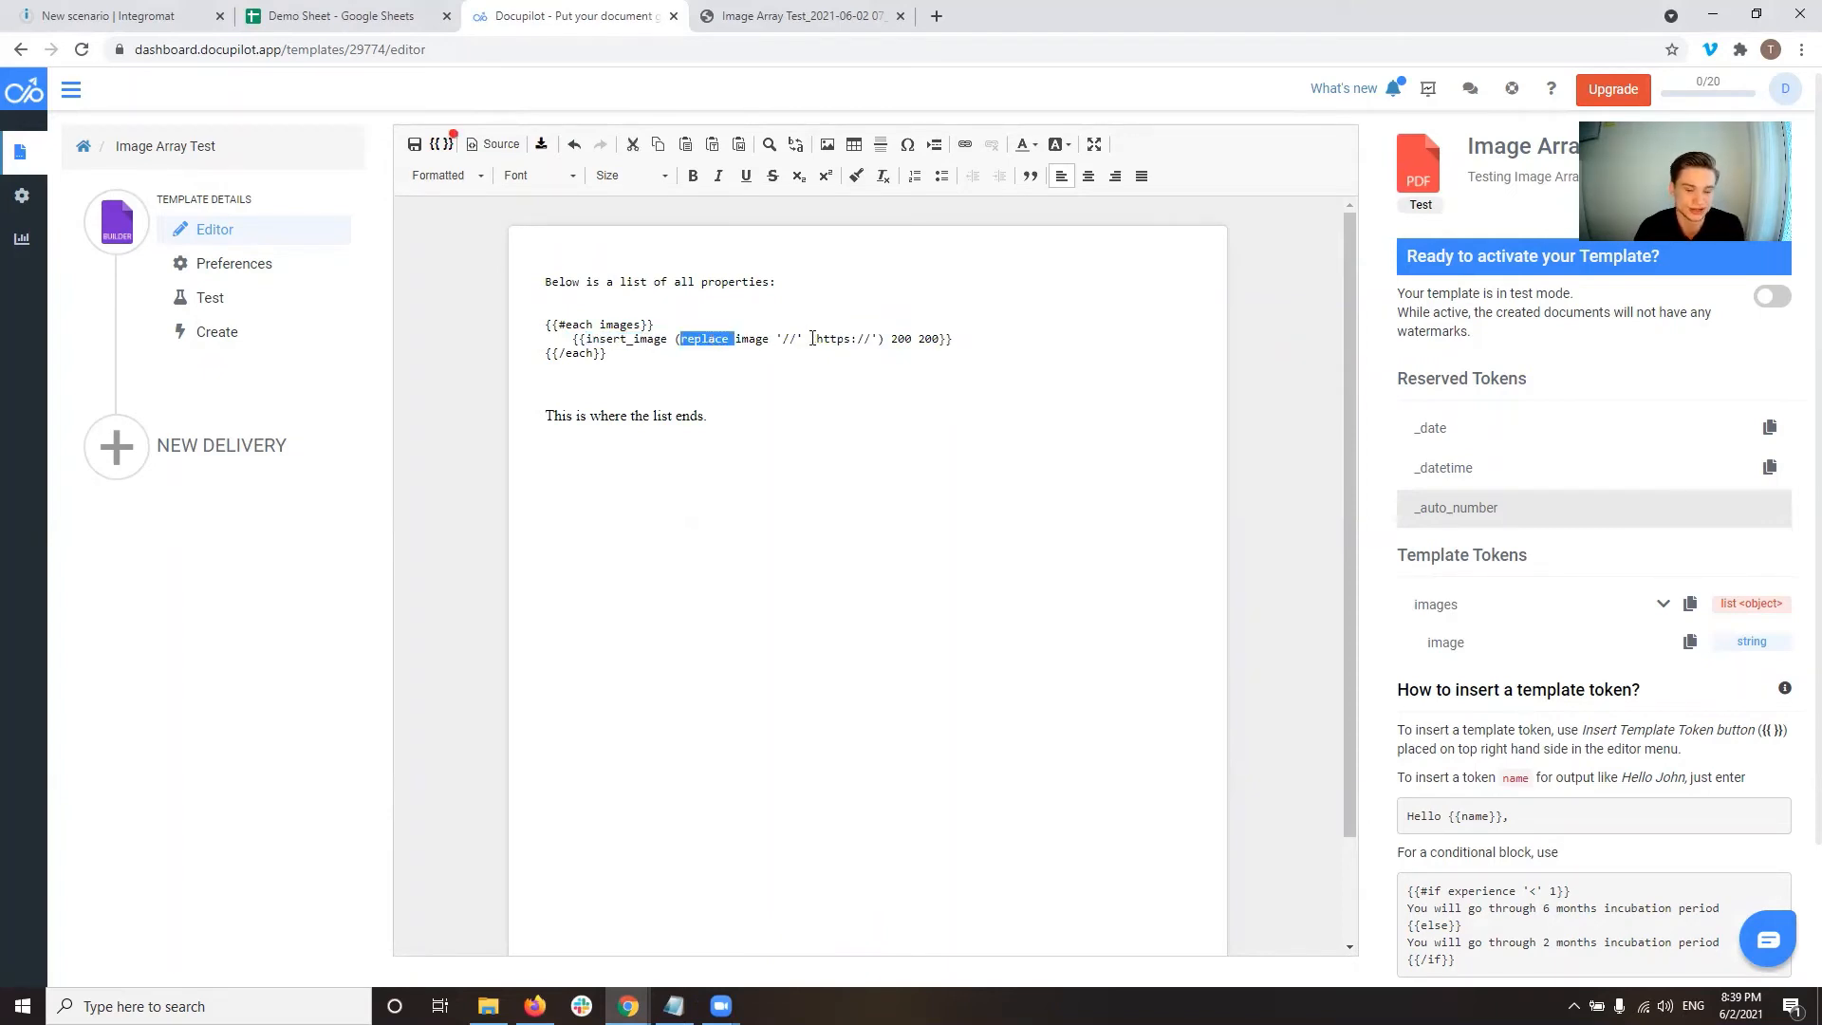
left_click(701, 339)
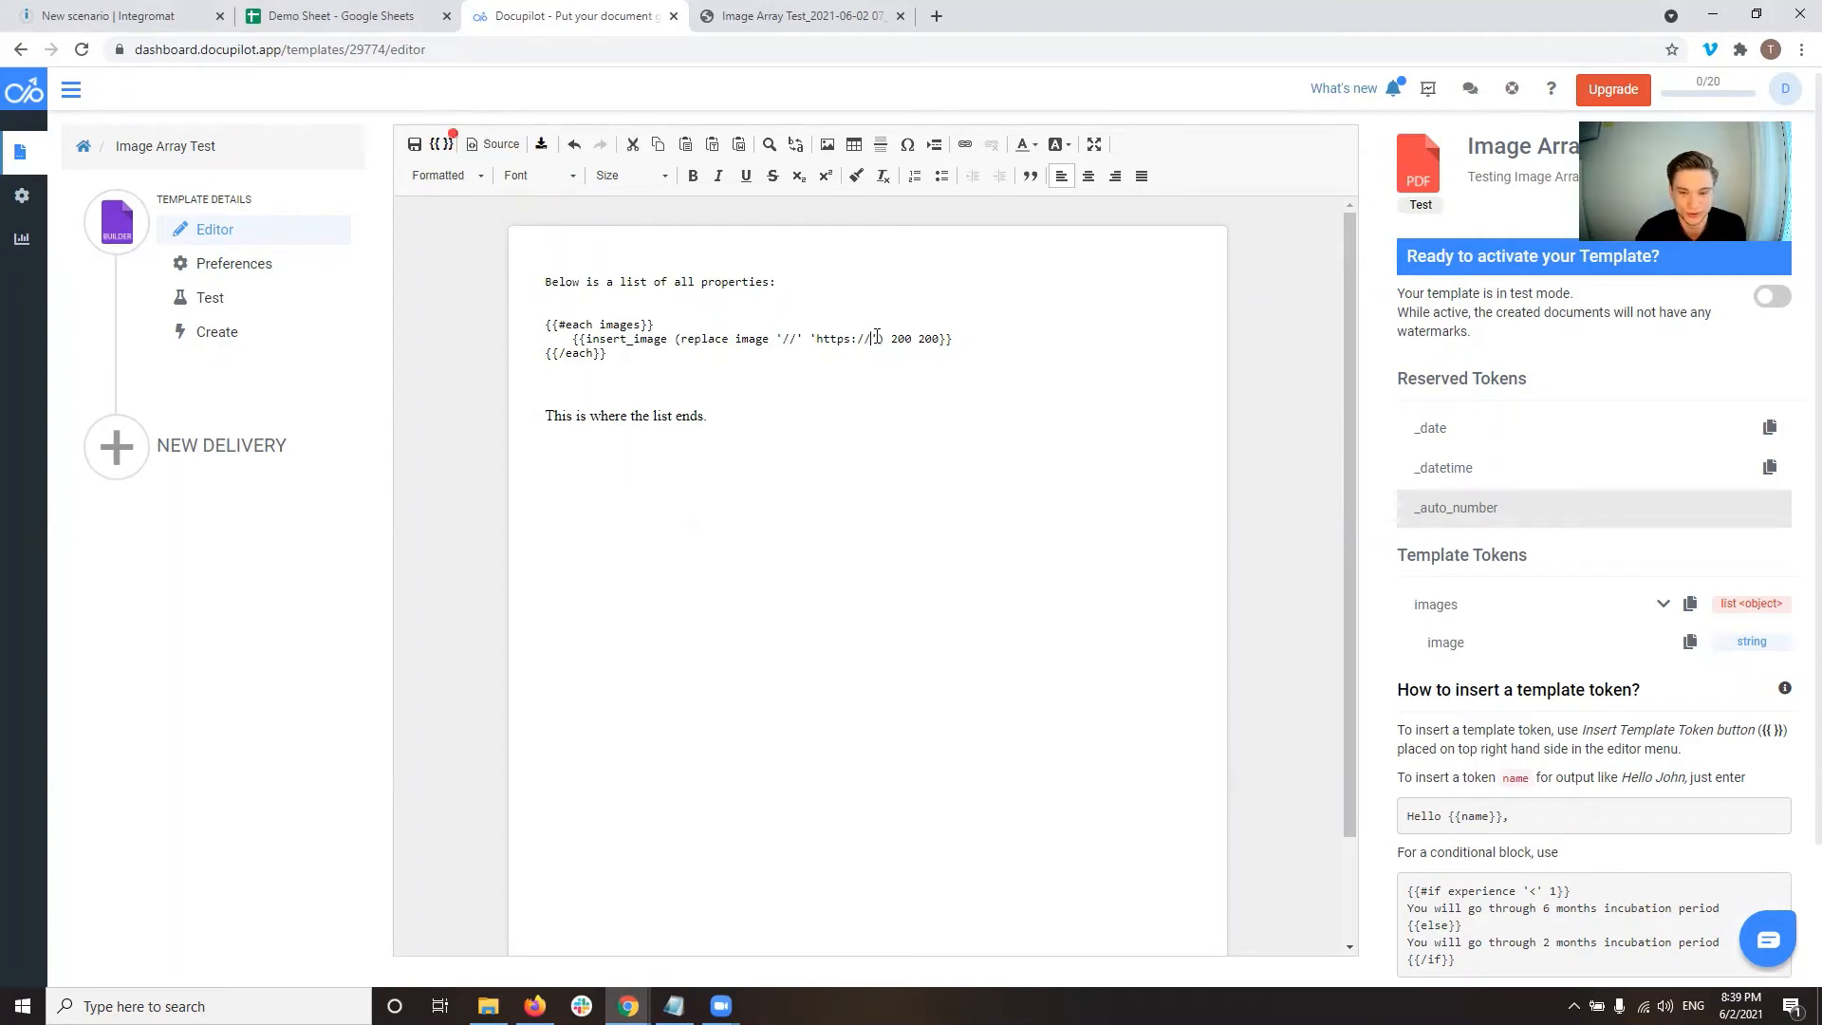
left_click_drag(878, 336, 818, 337)
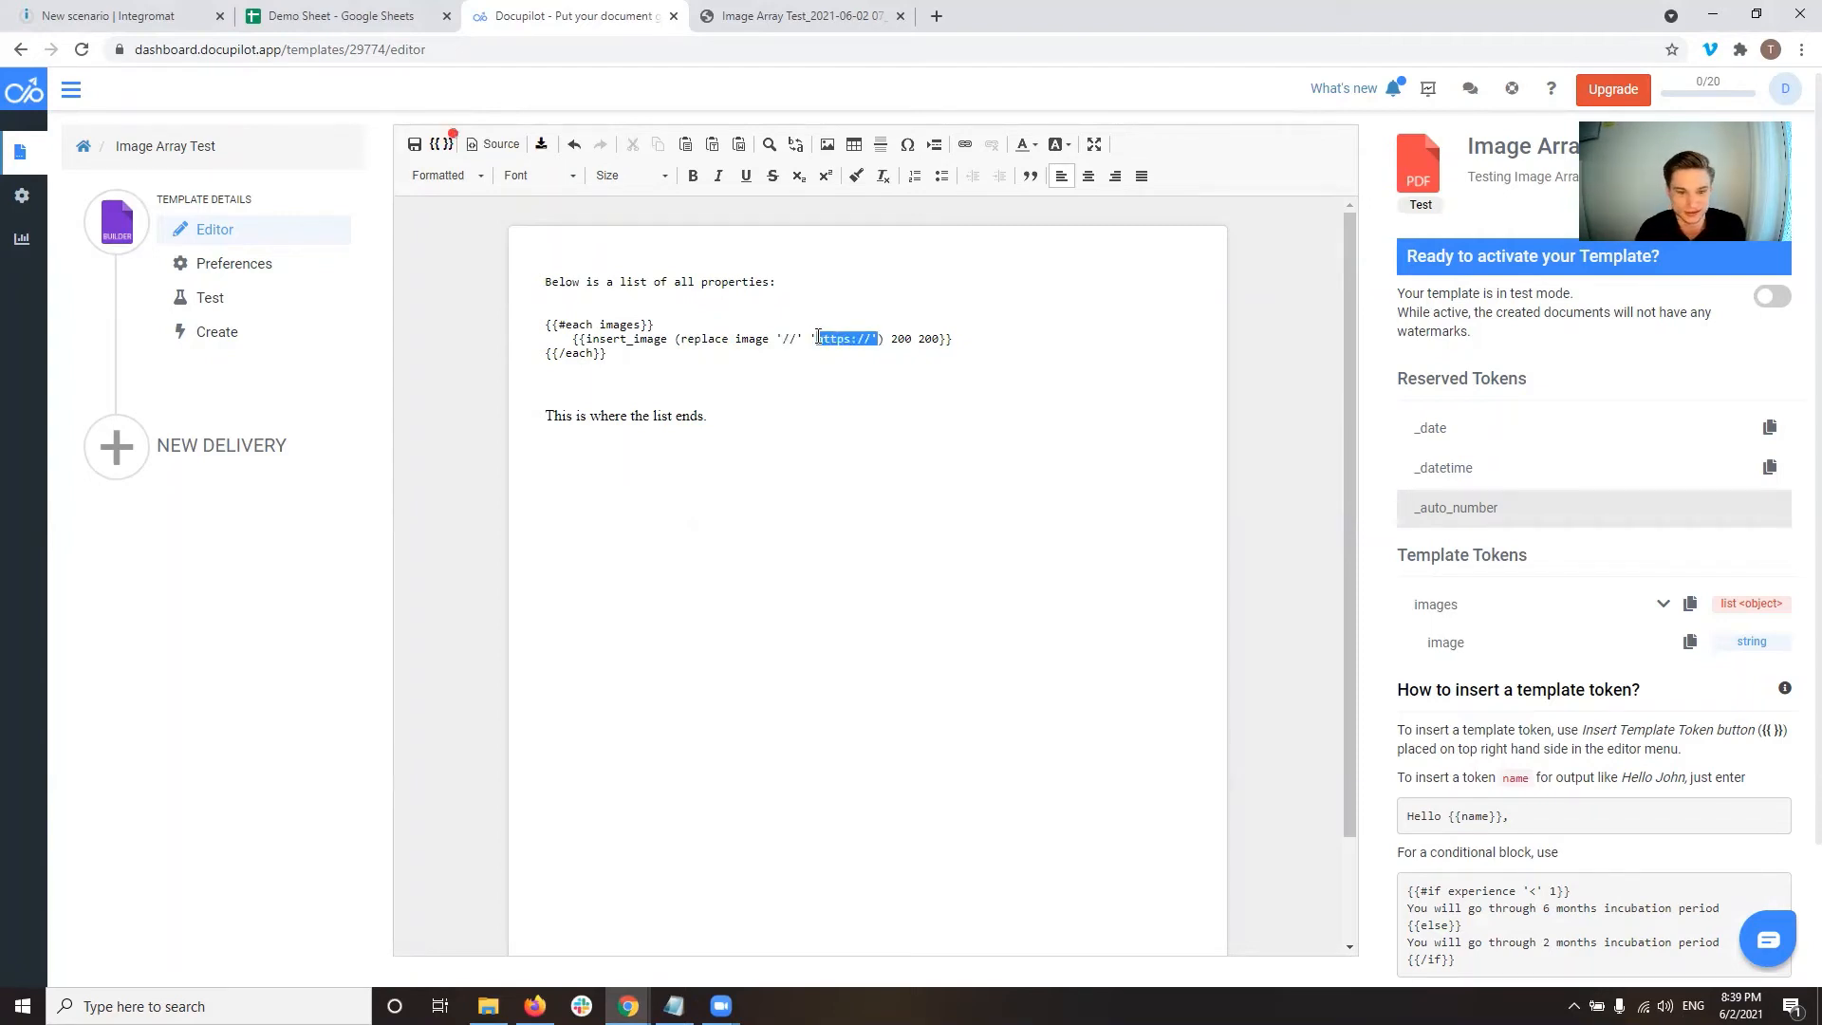
left_click(935, 338)
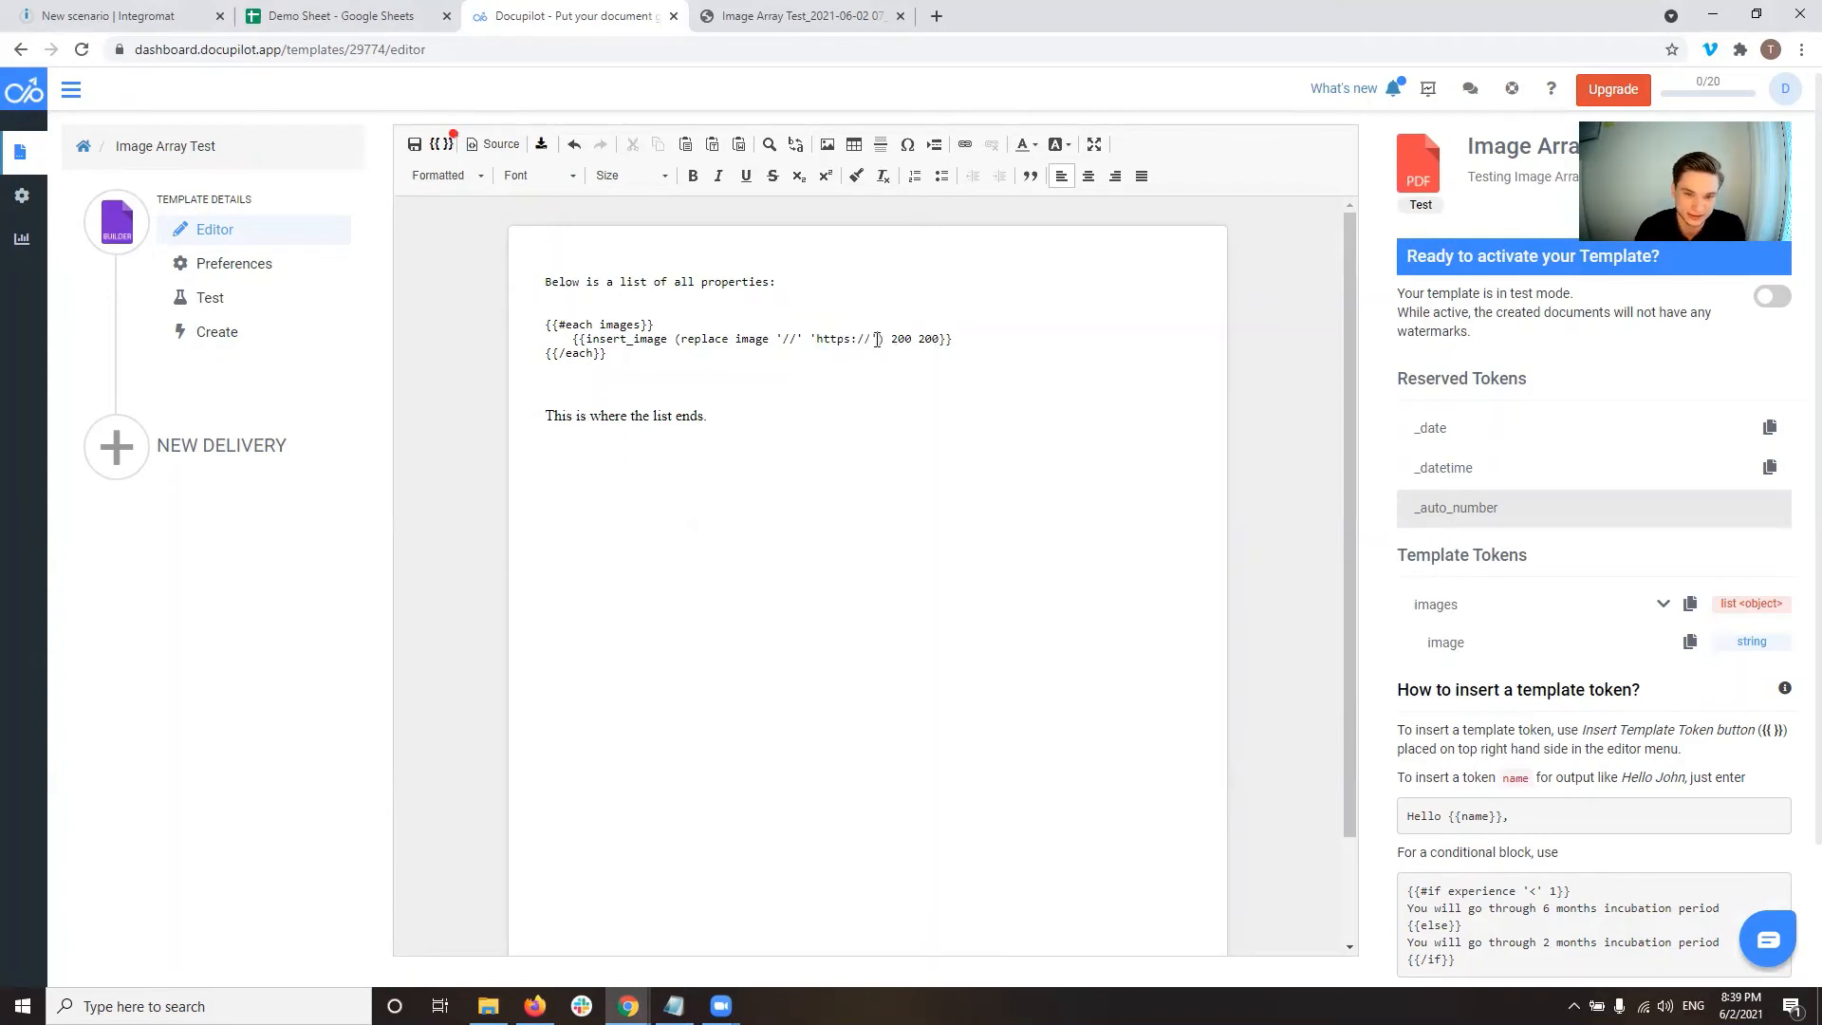
key("ctrl+s")
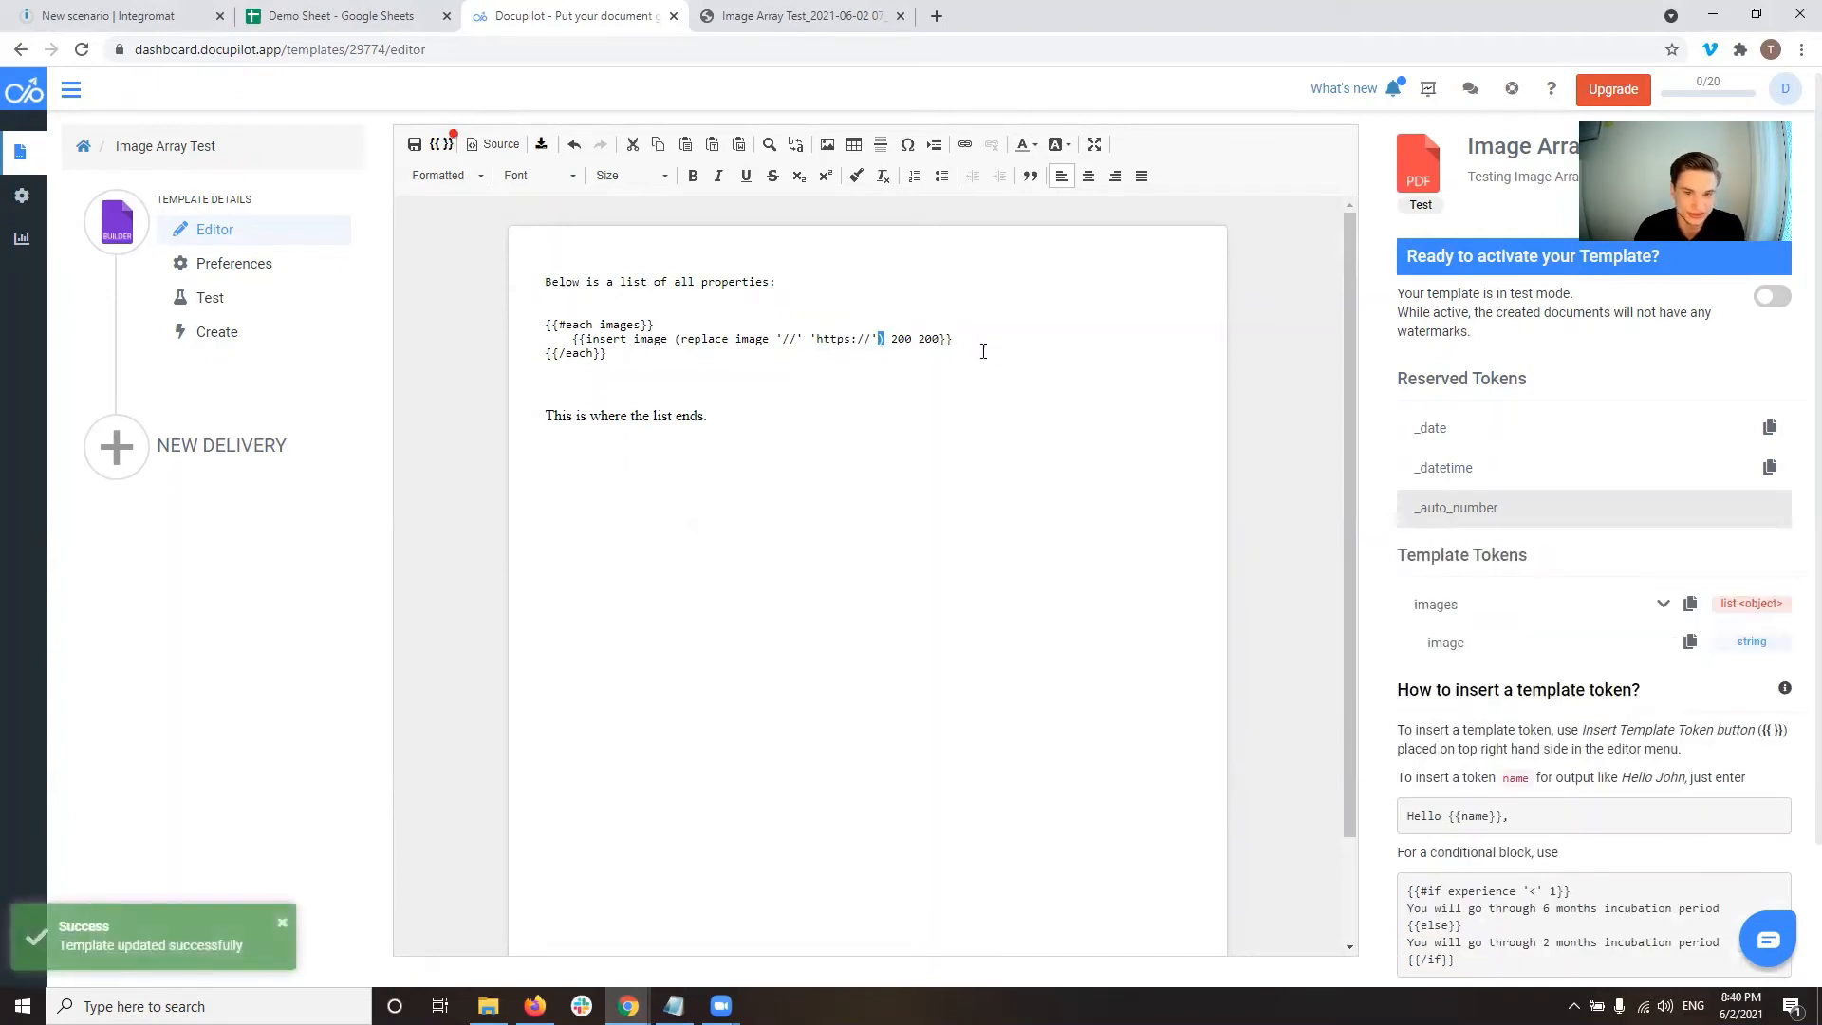
left_click(962, 339)
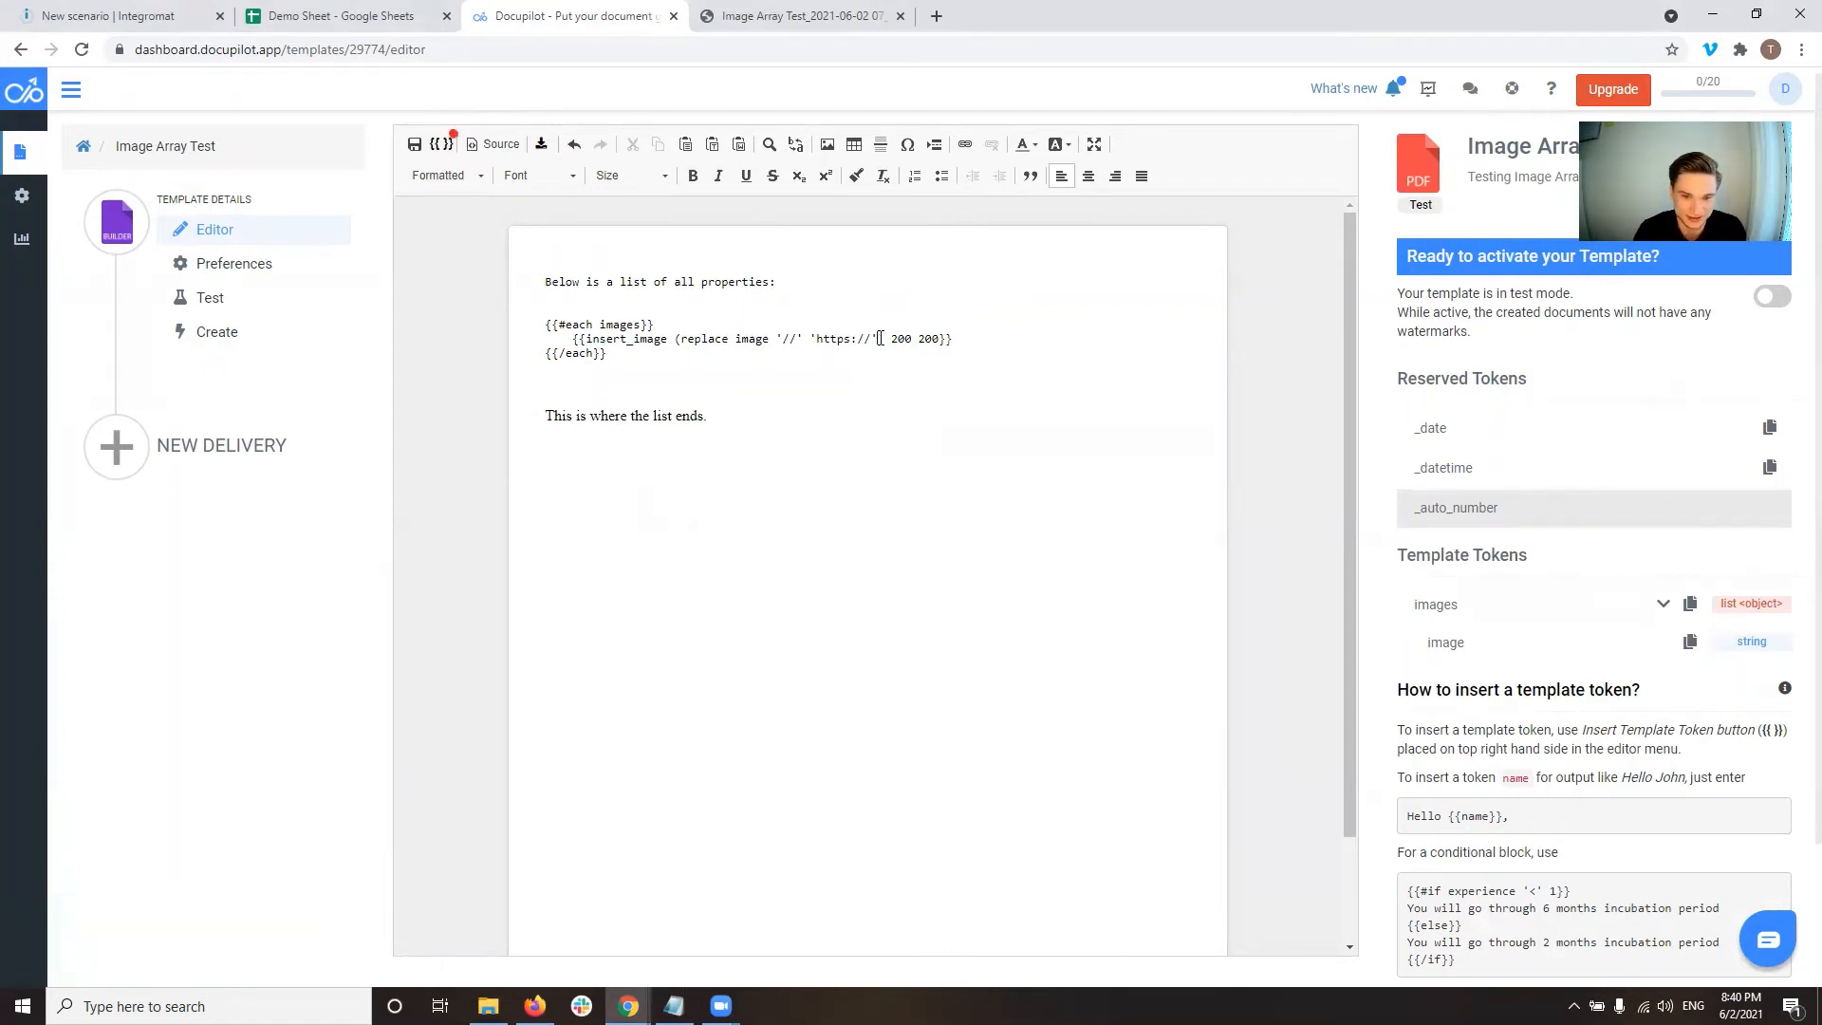
left_click_drag(883, 339, 871, 339)
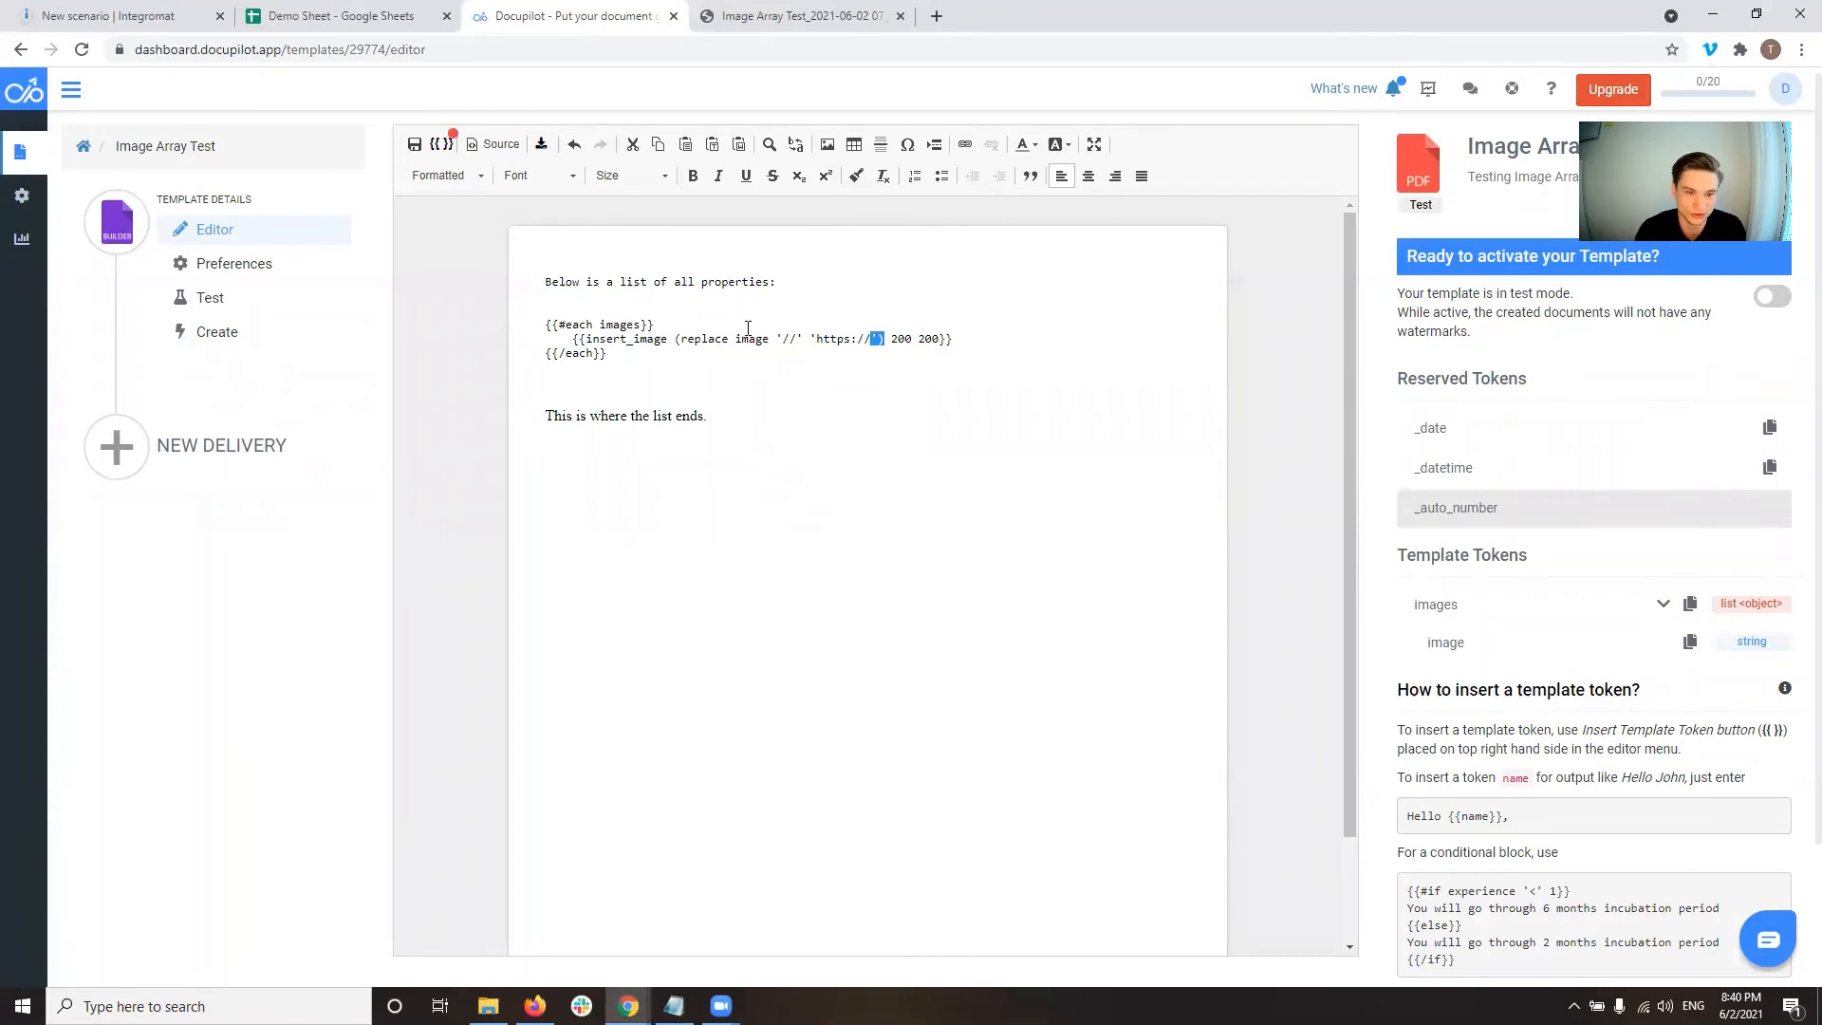
left_click(767, 377)
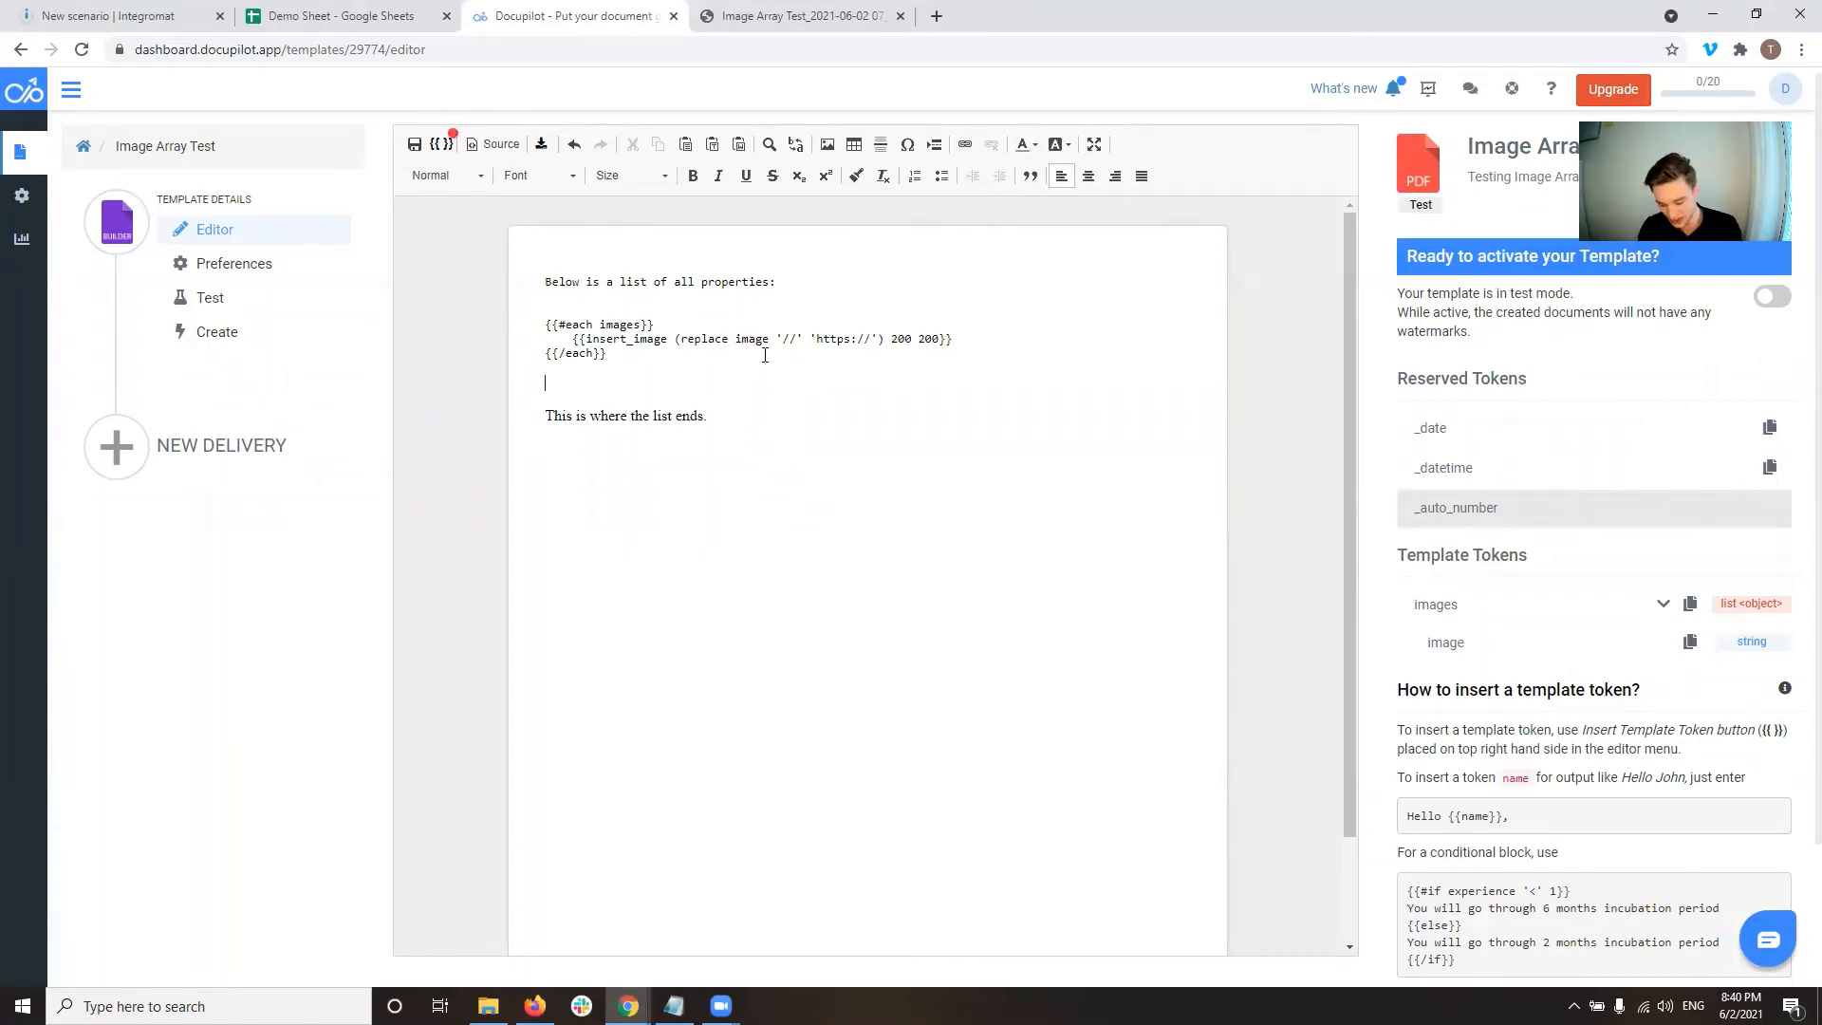
type("{{re")
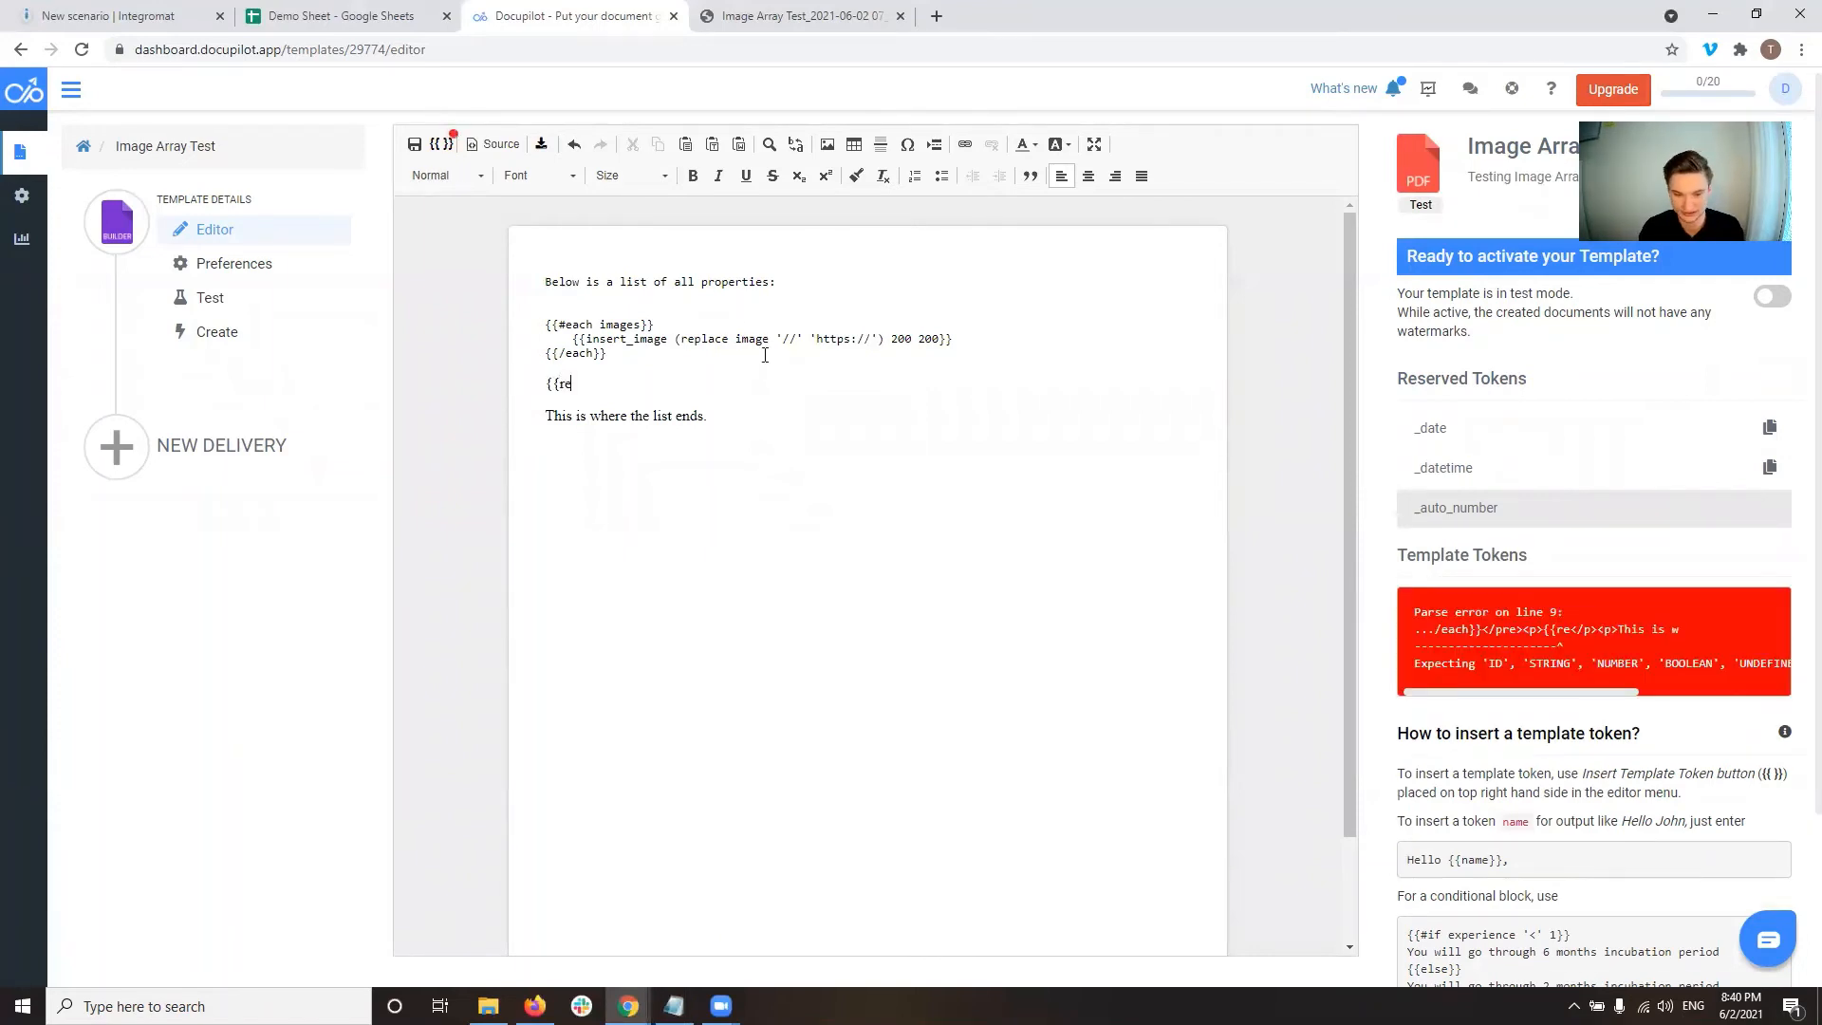
type("place image")
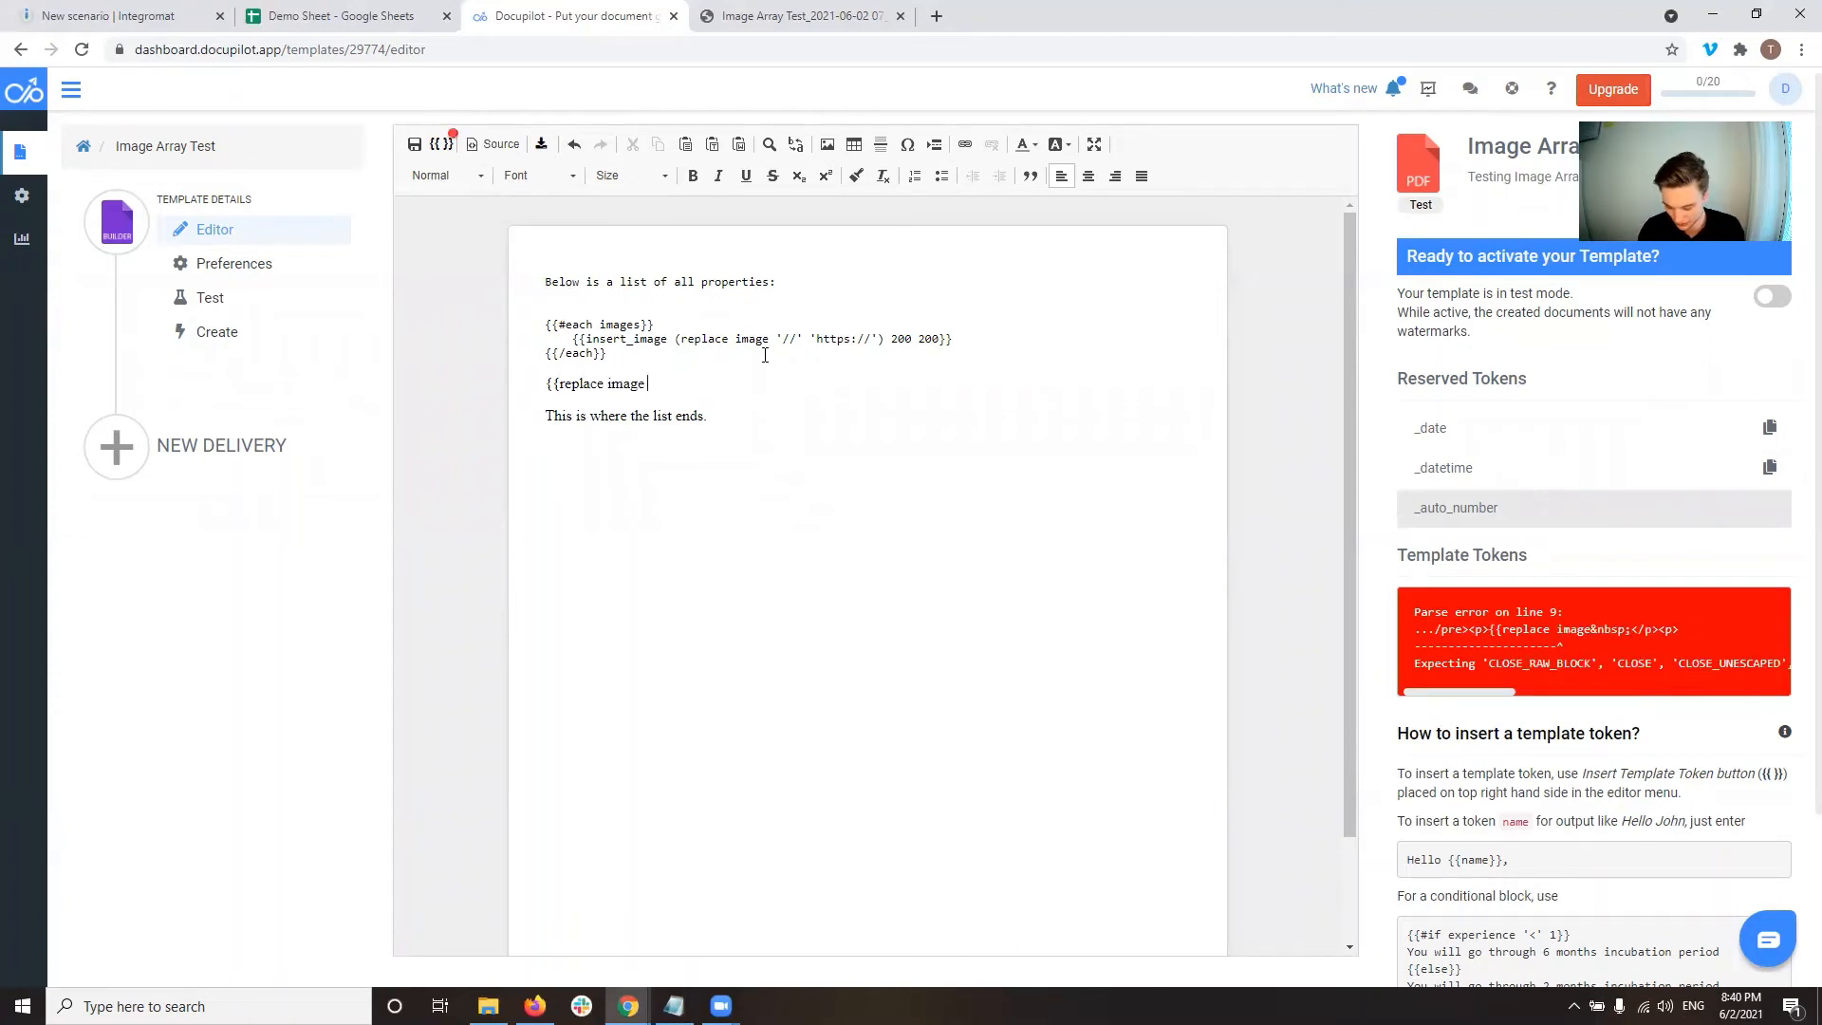
type(" '//' ")
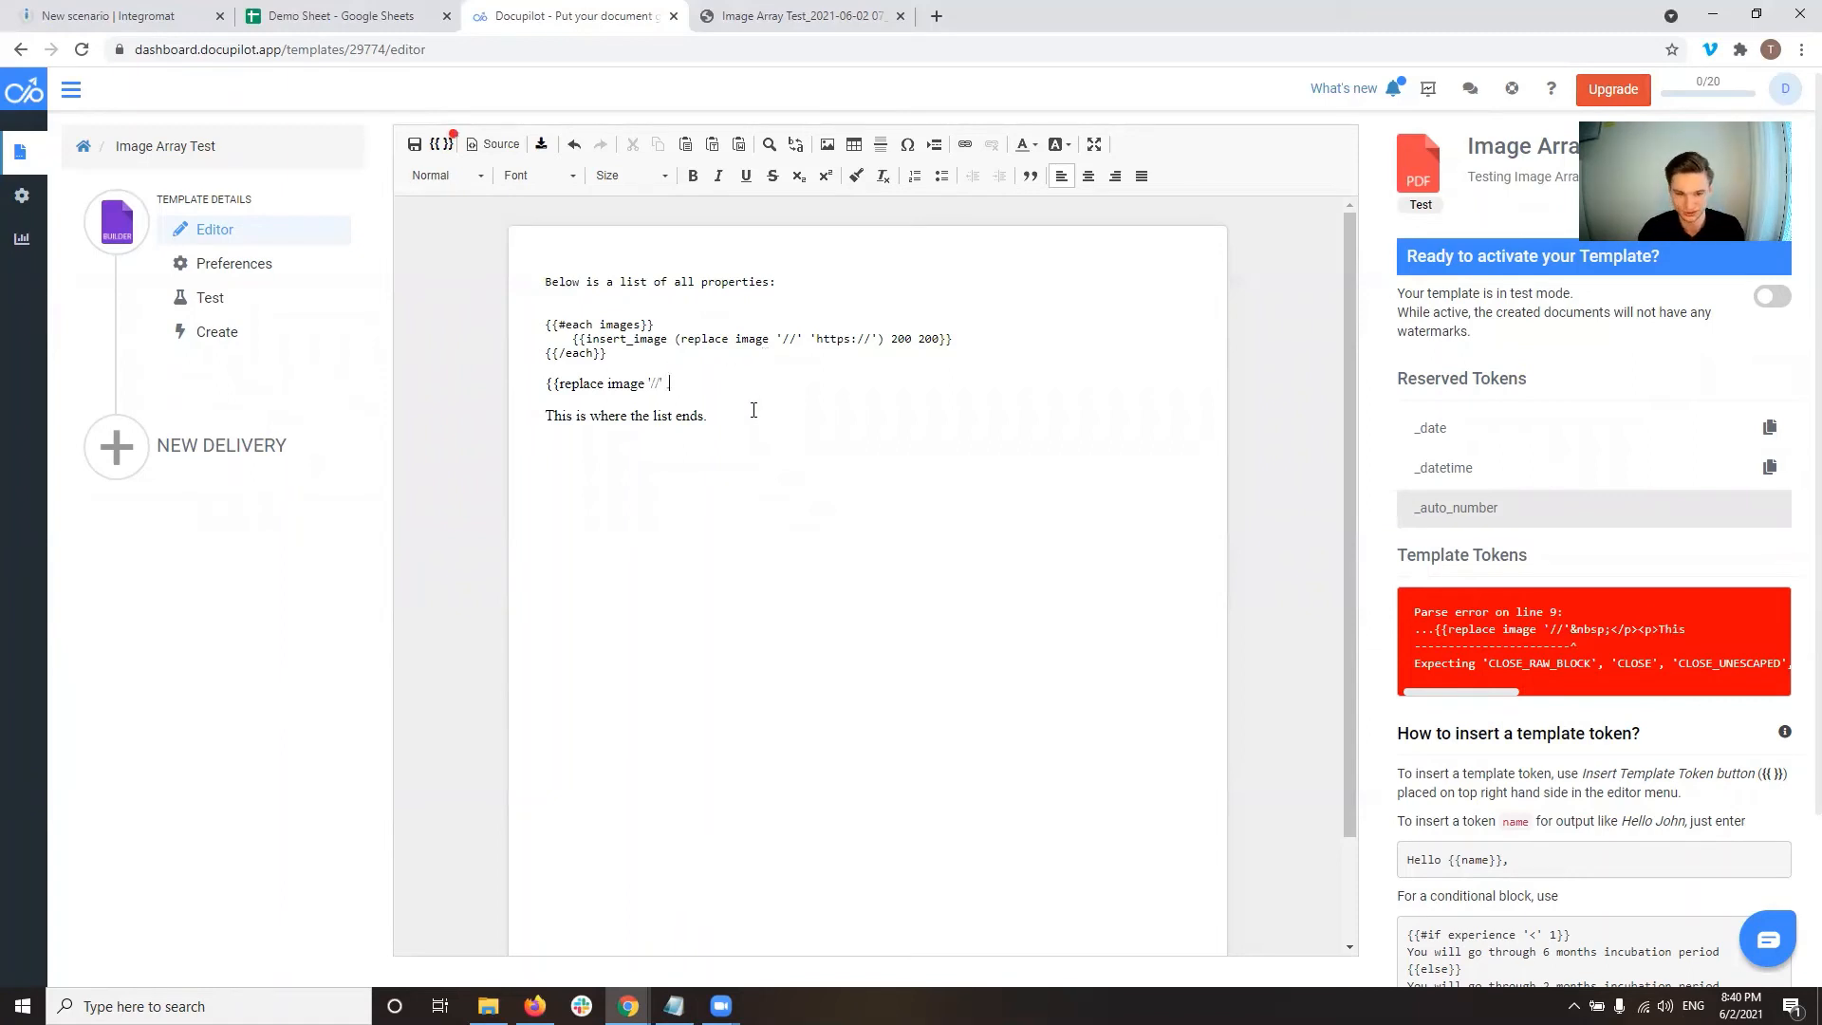
type("...")
left_click_drag(708, 378, 549, 384)
key("BackSpace")
key("BackSpace")
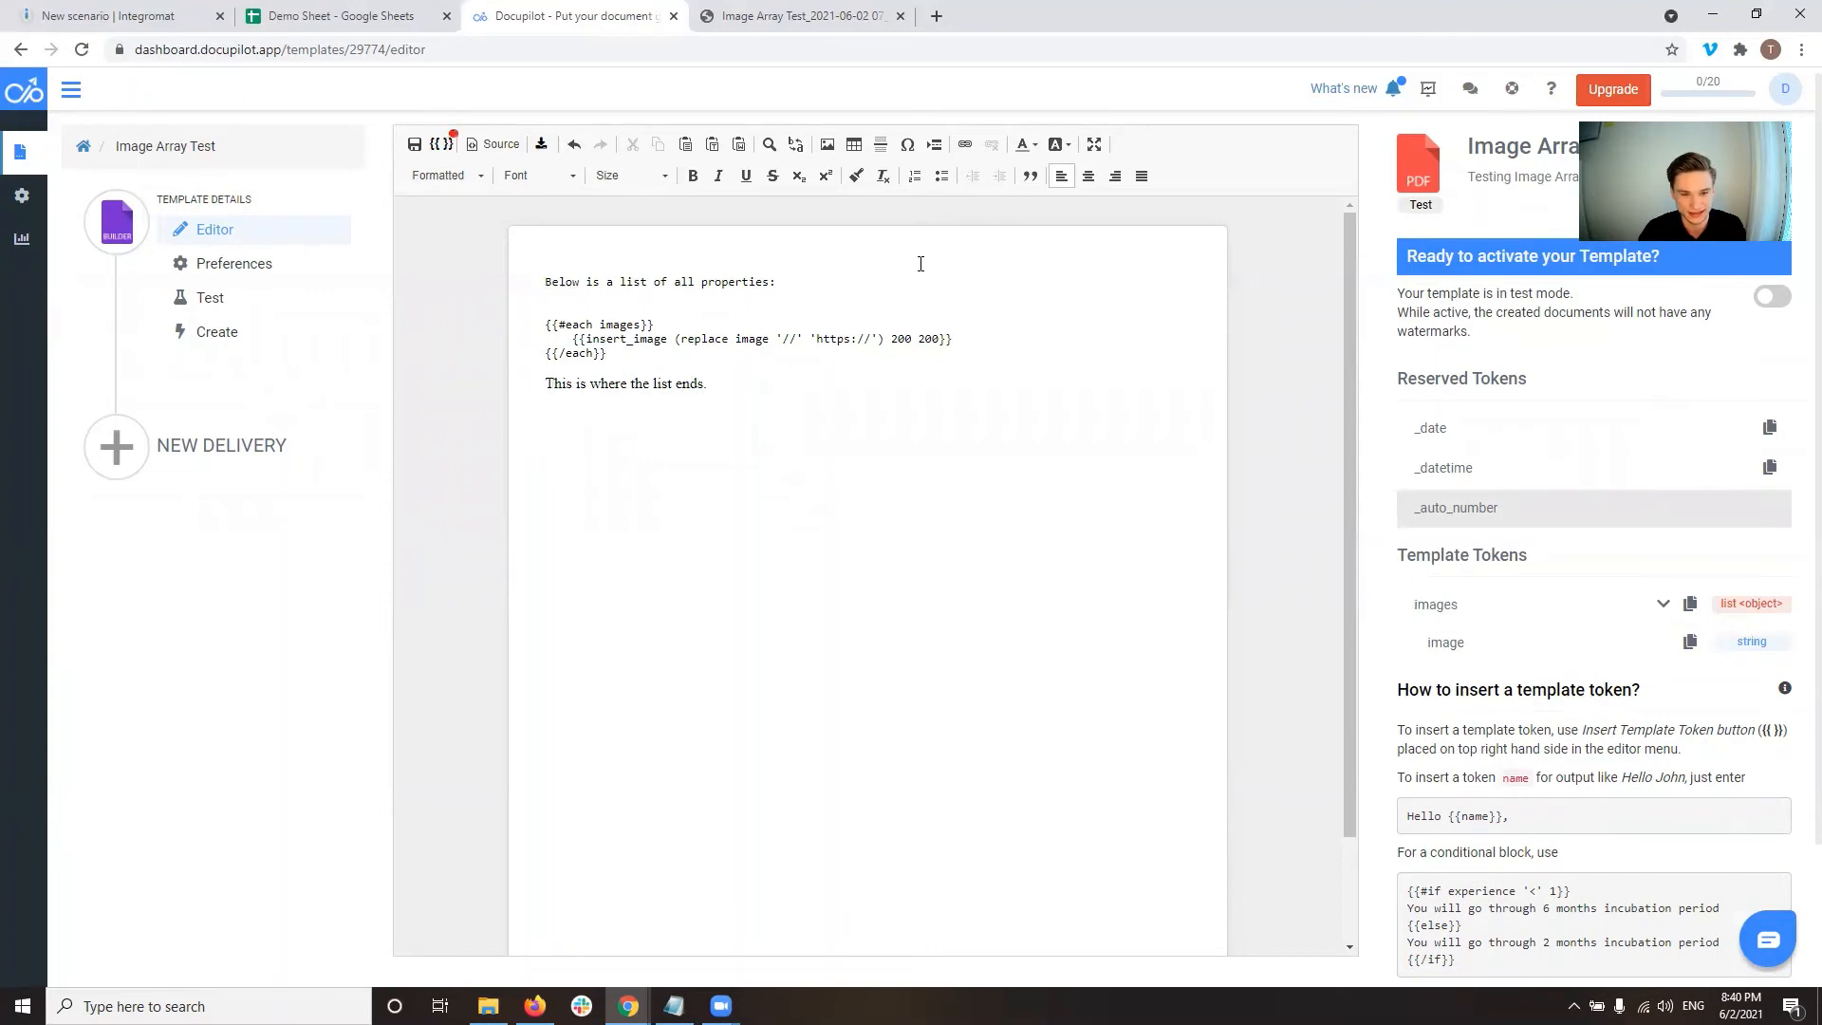
Recheck the closing brackets of the insert_image line, save the template and switch back to the Integromat scenario.
left_click_drag(865, 338, 884, 339)
left_click(884, 339)
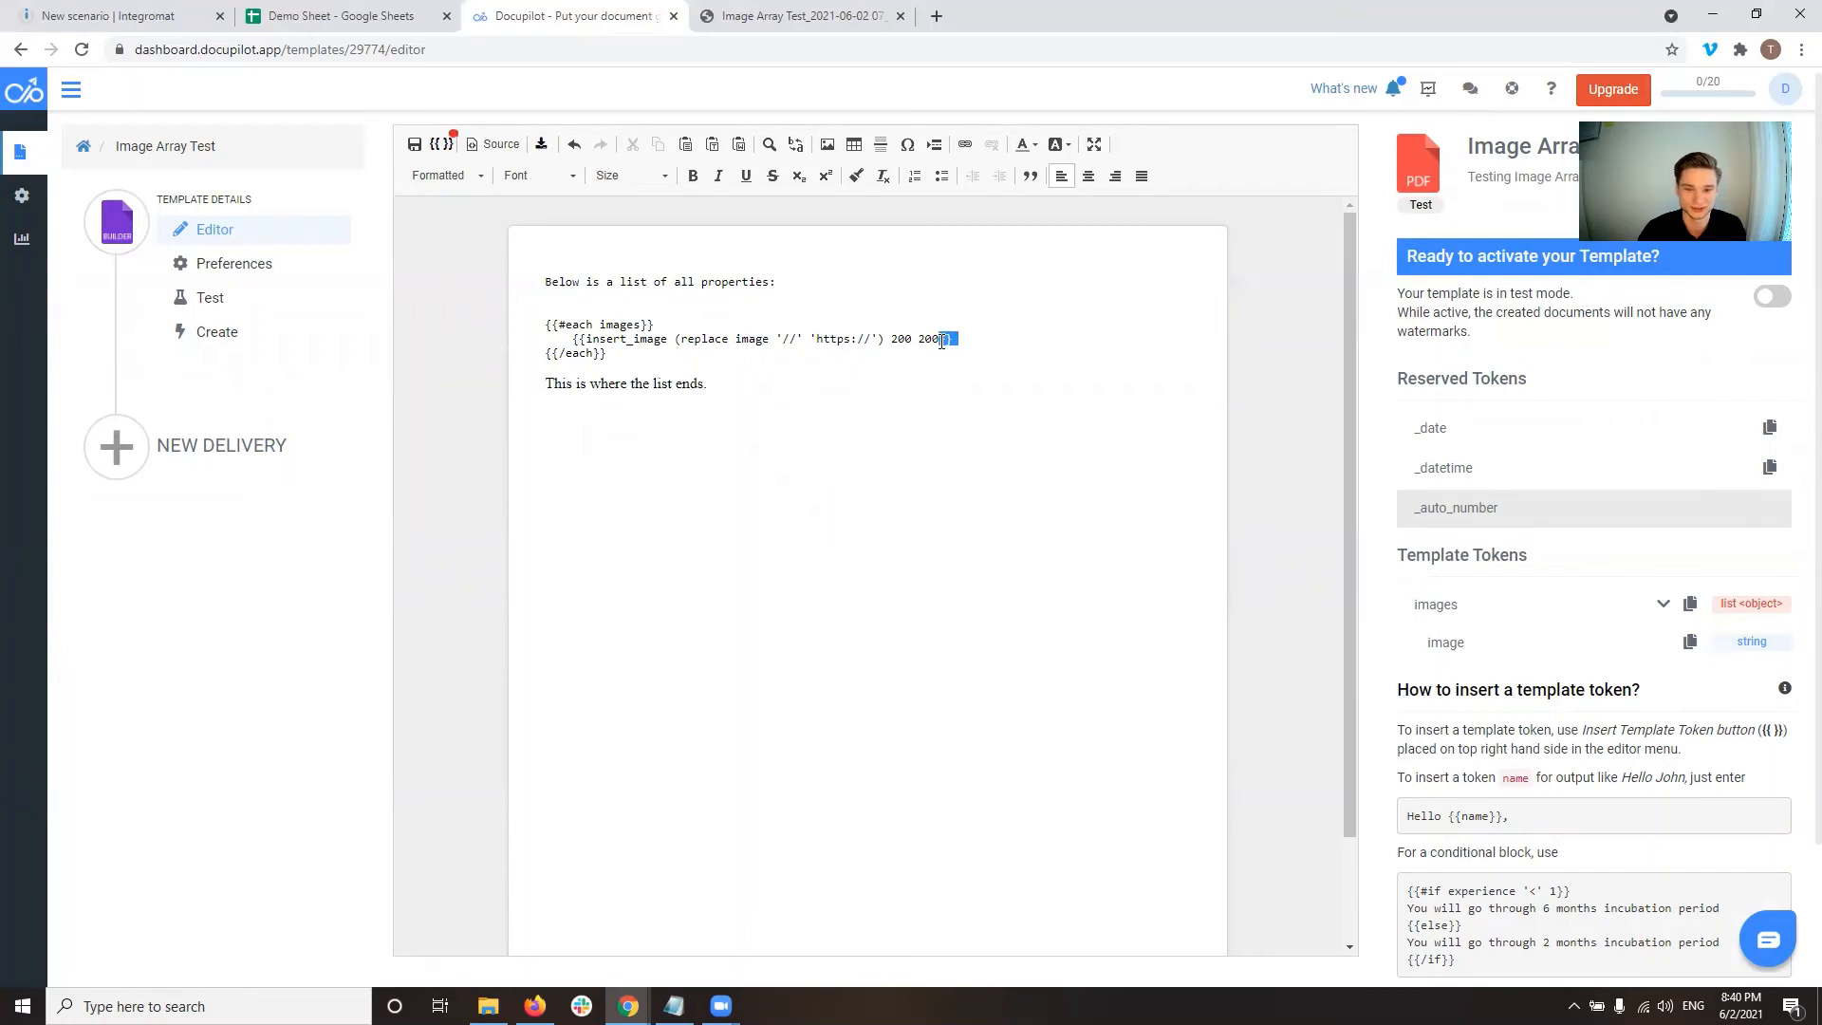
key("ctrl+s")
left_click(697, 361)
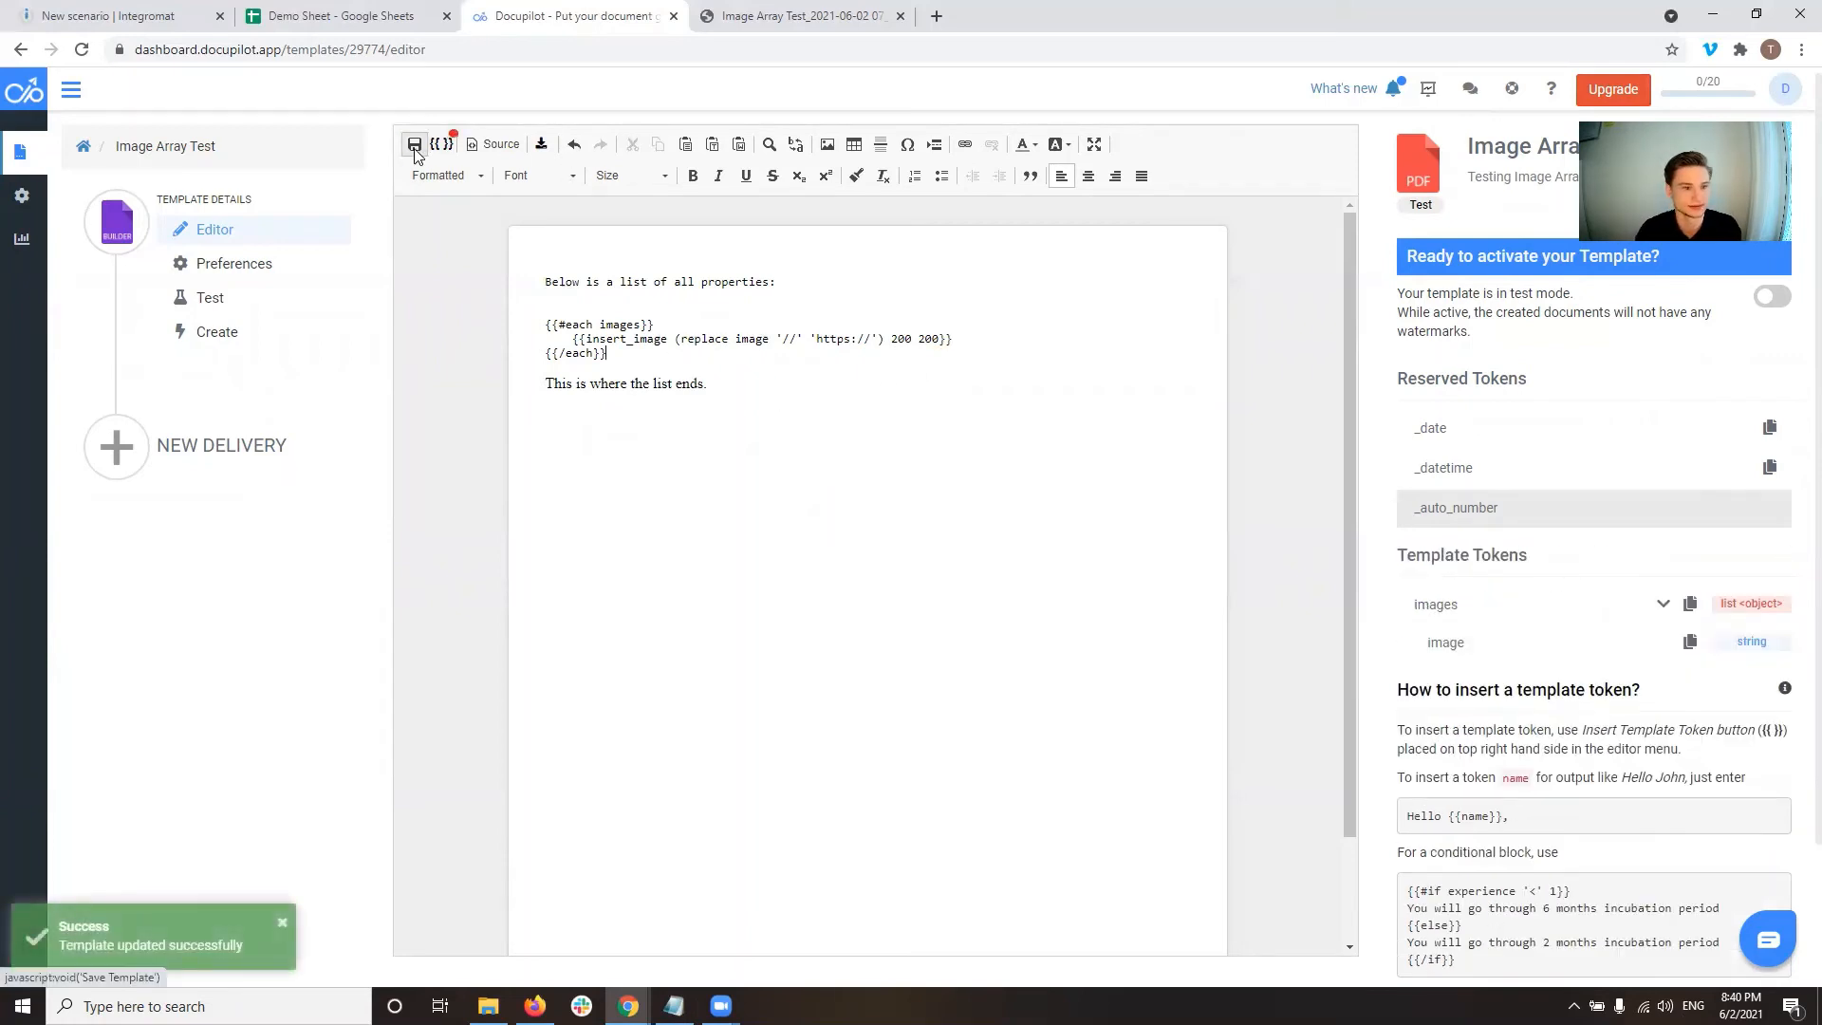
left_click(108, 15)
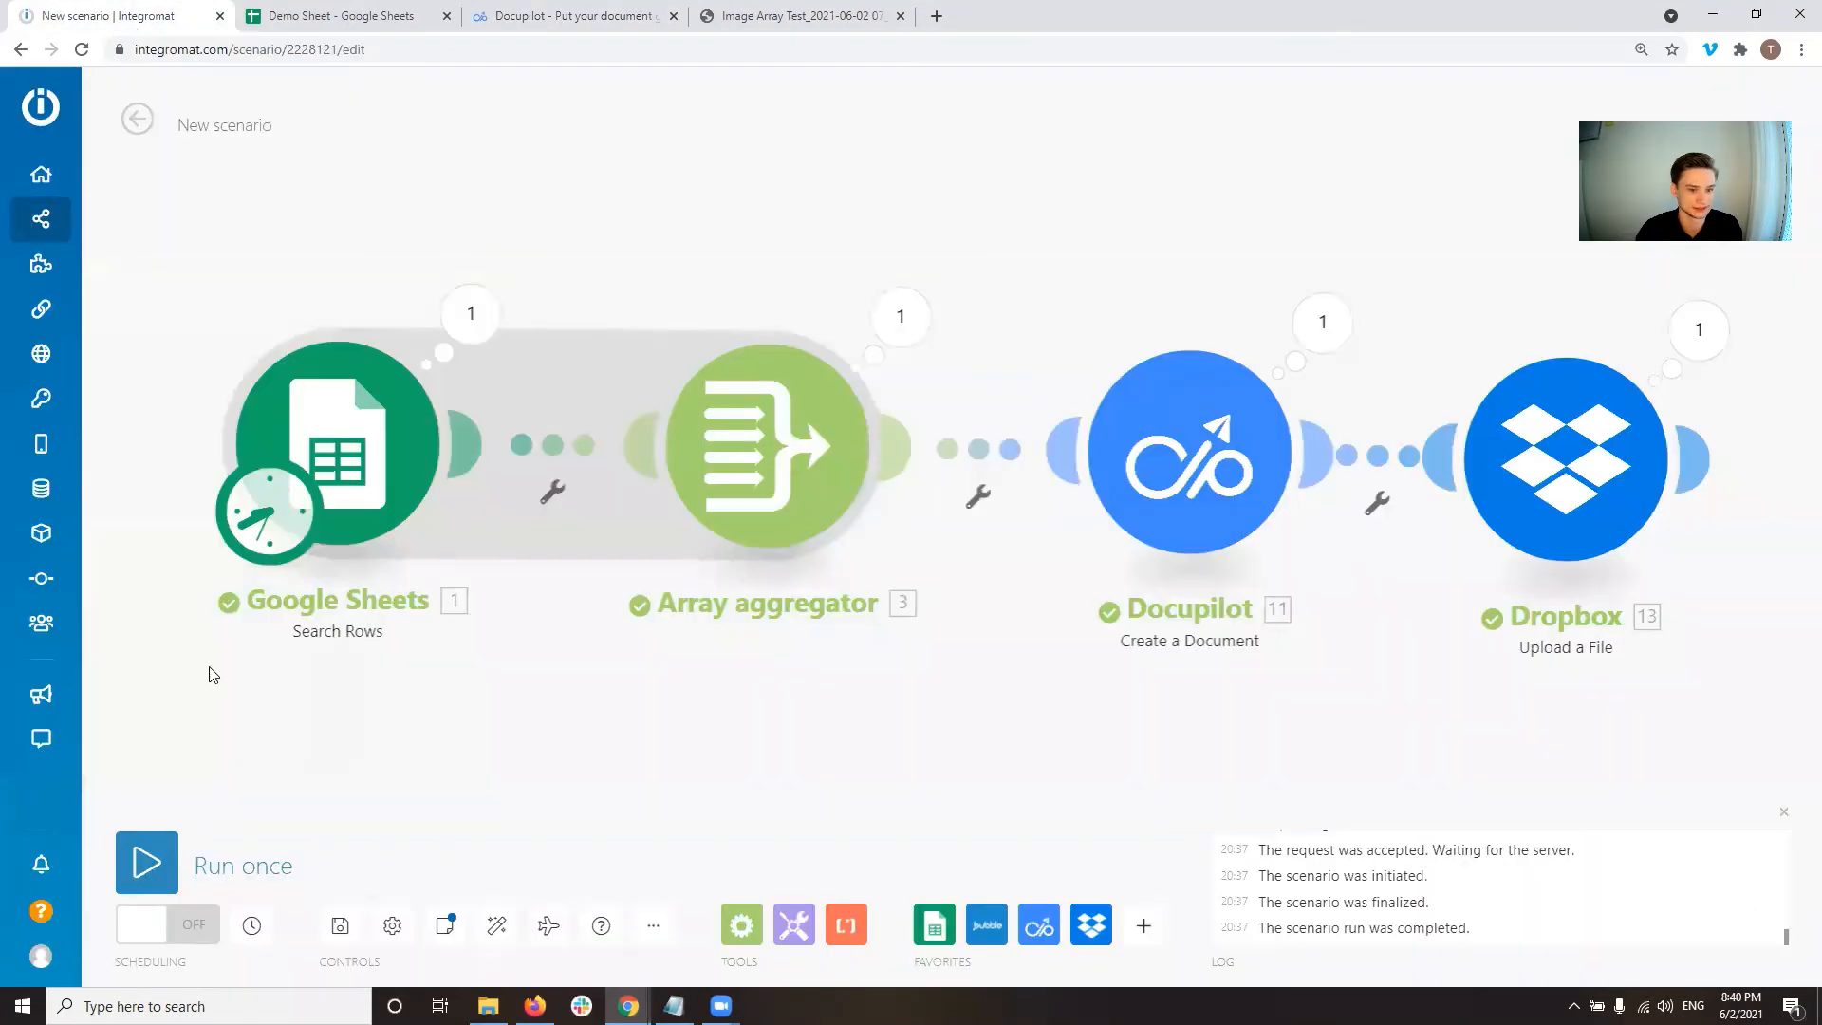
Run the Integromat scenario once and reload the document history in Docupilot.
left_click(147, 862)
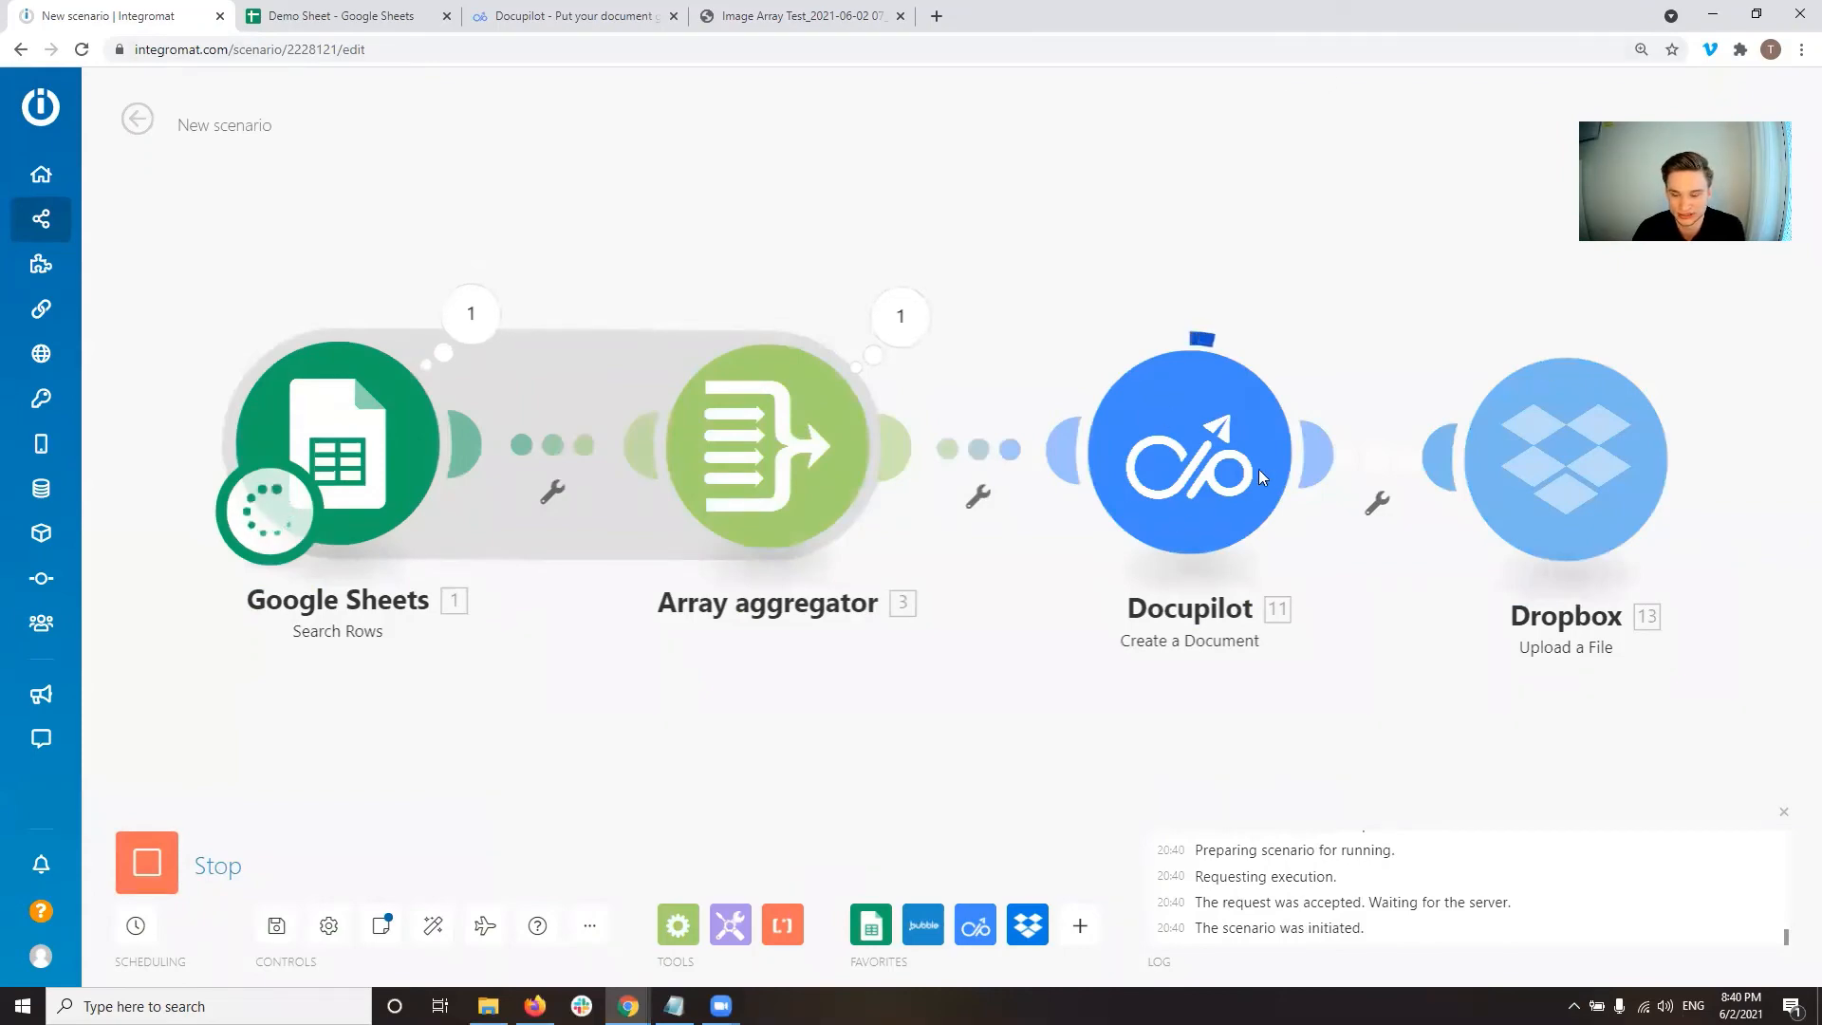
left_click(551, 11)
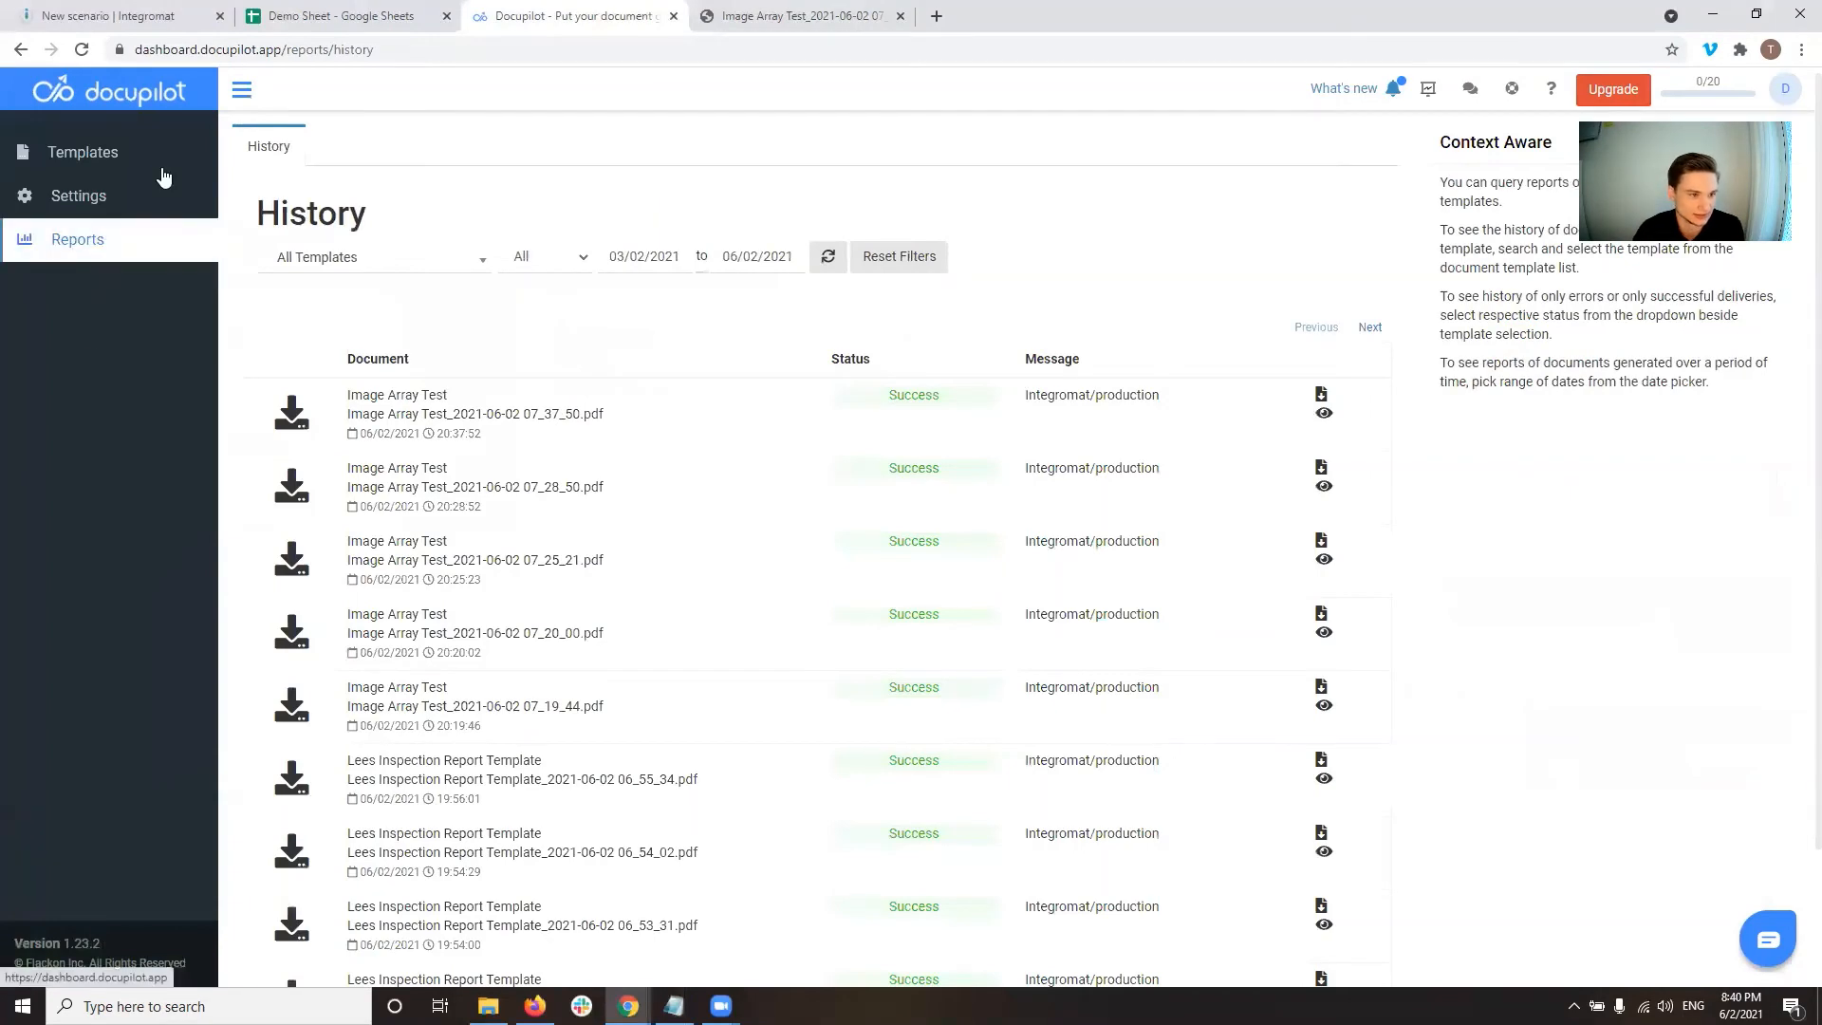
left_click(82, 49)
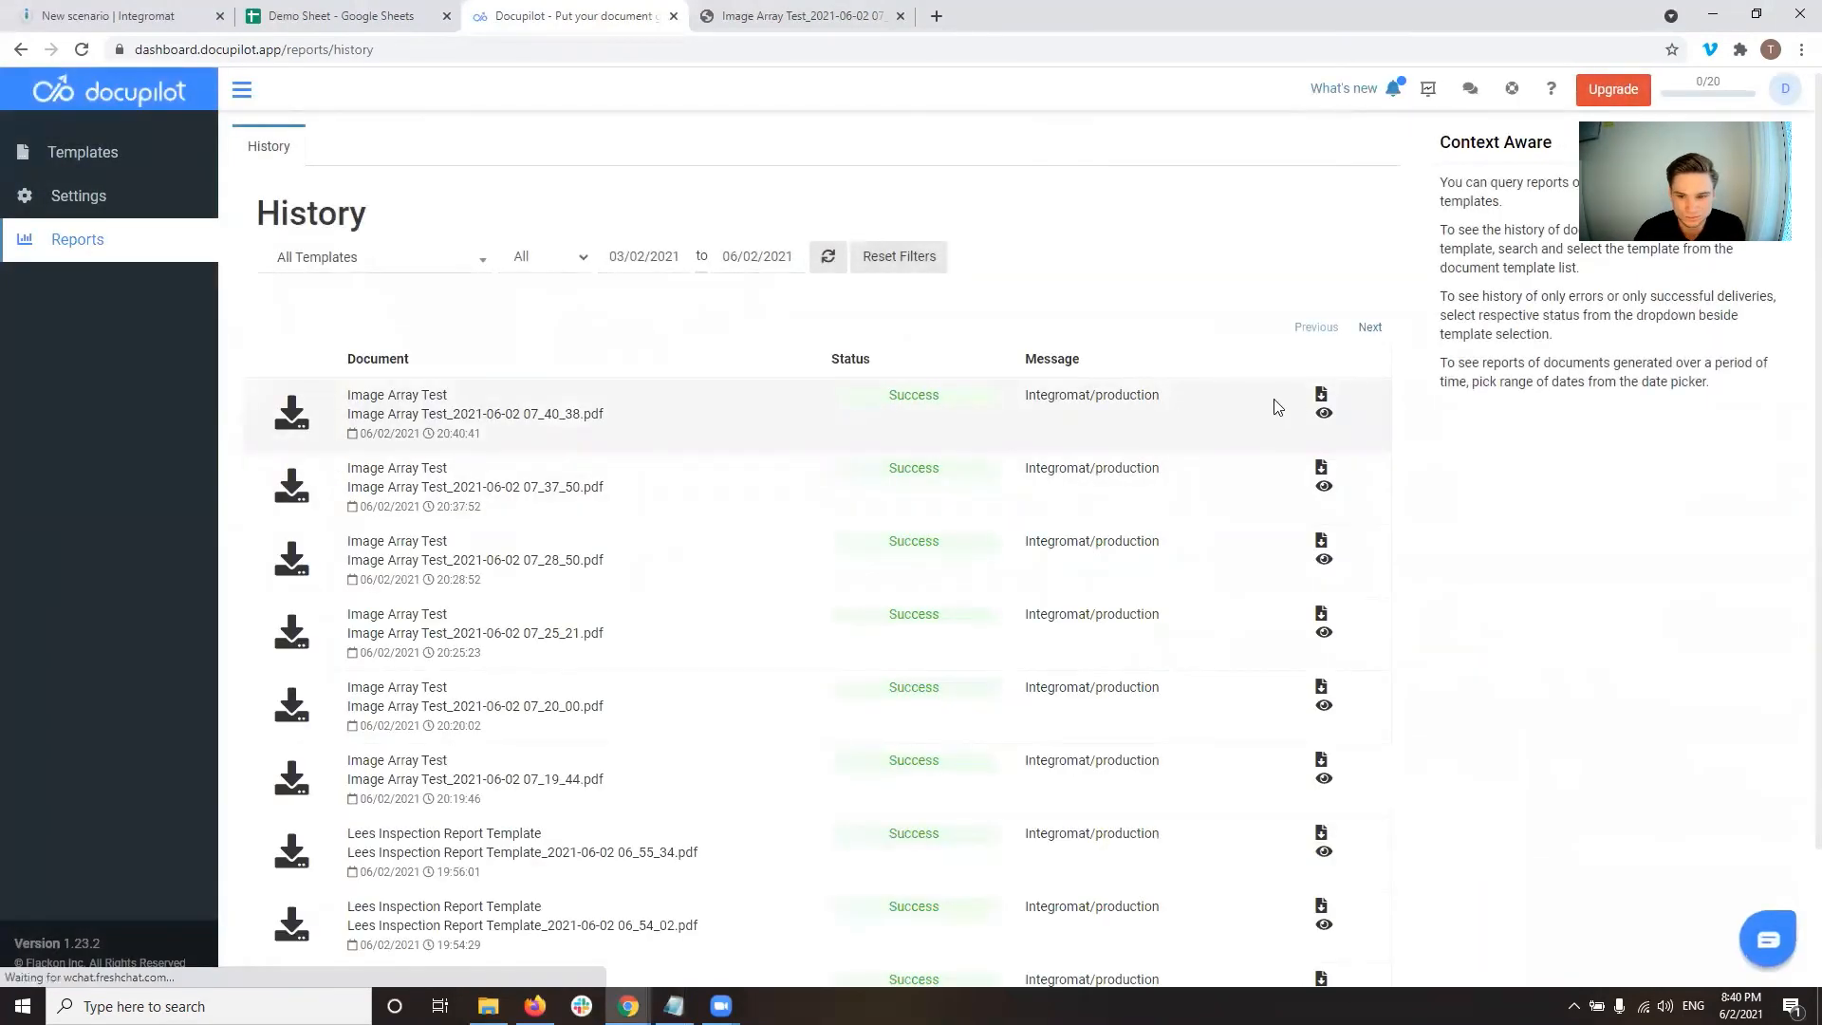
Download the newest Image Array Test PDF from the history, open it and look through the property images on both pages.
left_click(1321, 394)
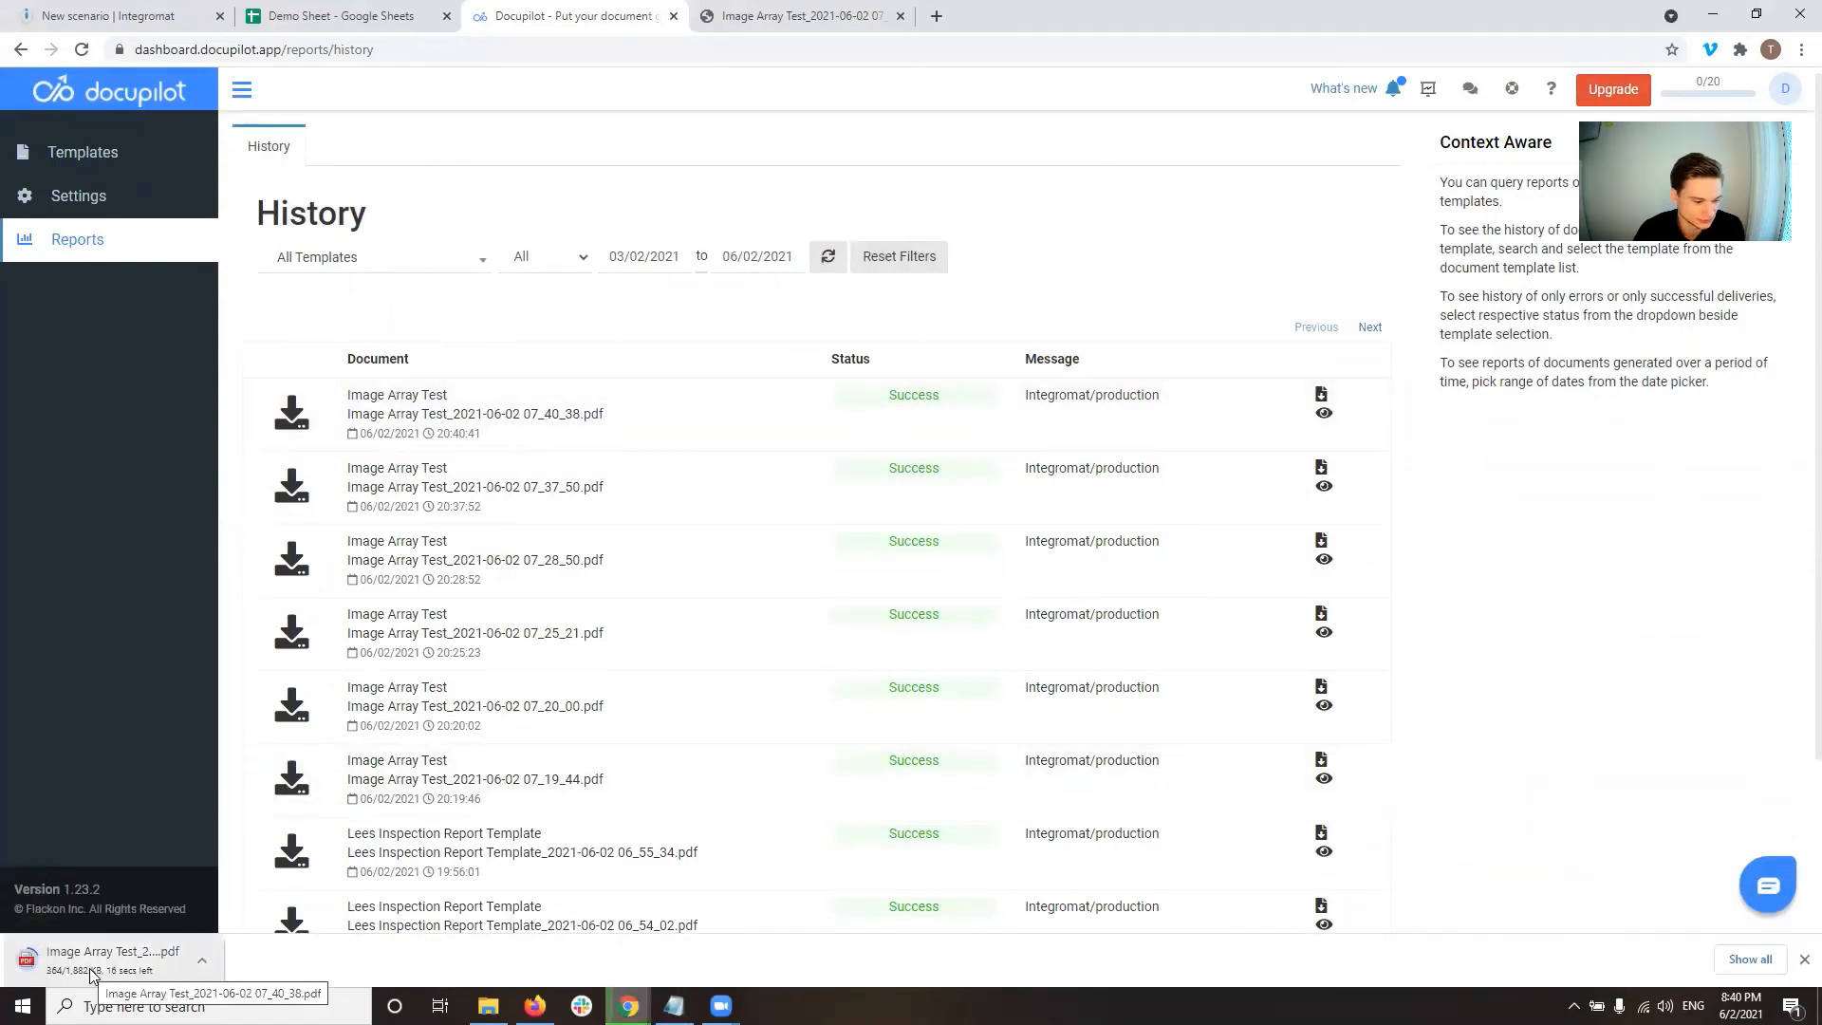
left_click(90, 968)
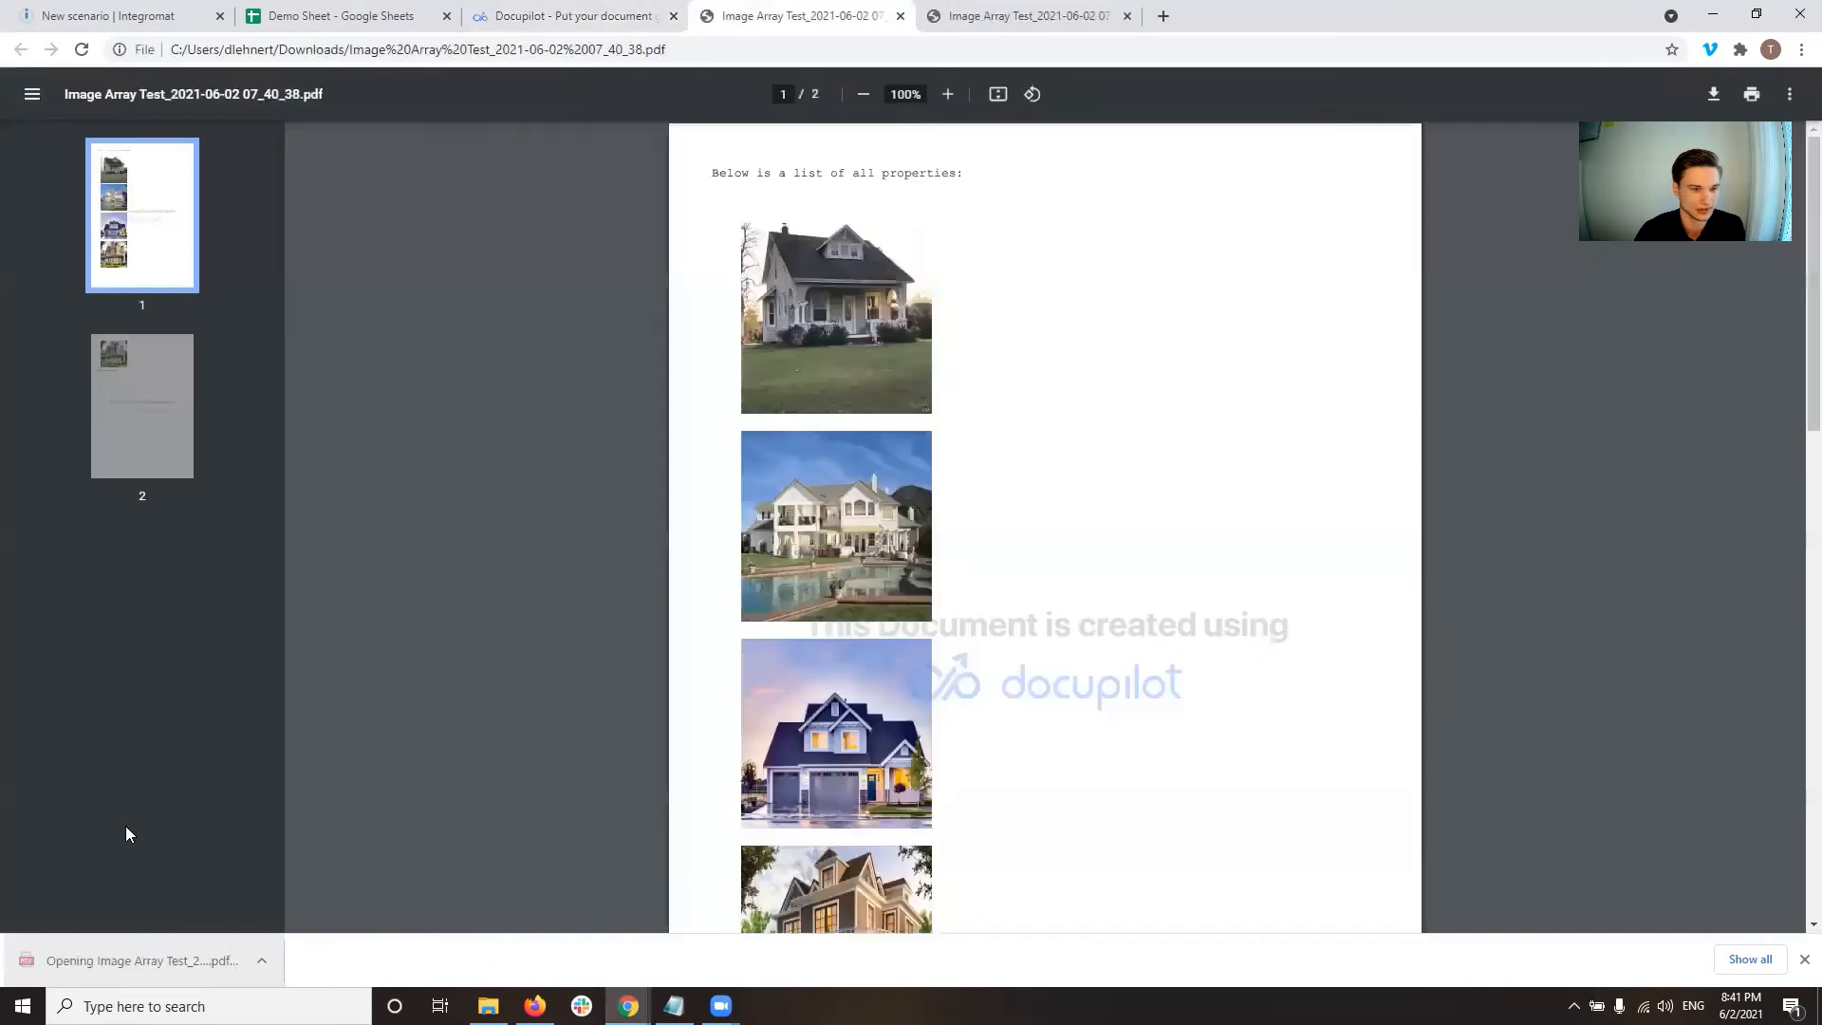
scroll(894, 607, "down", 6)
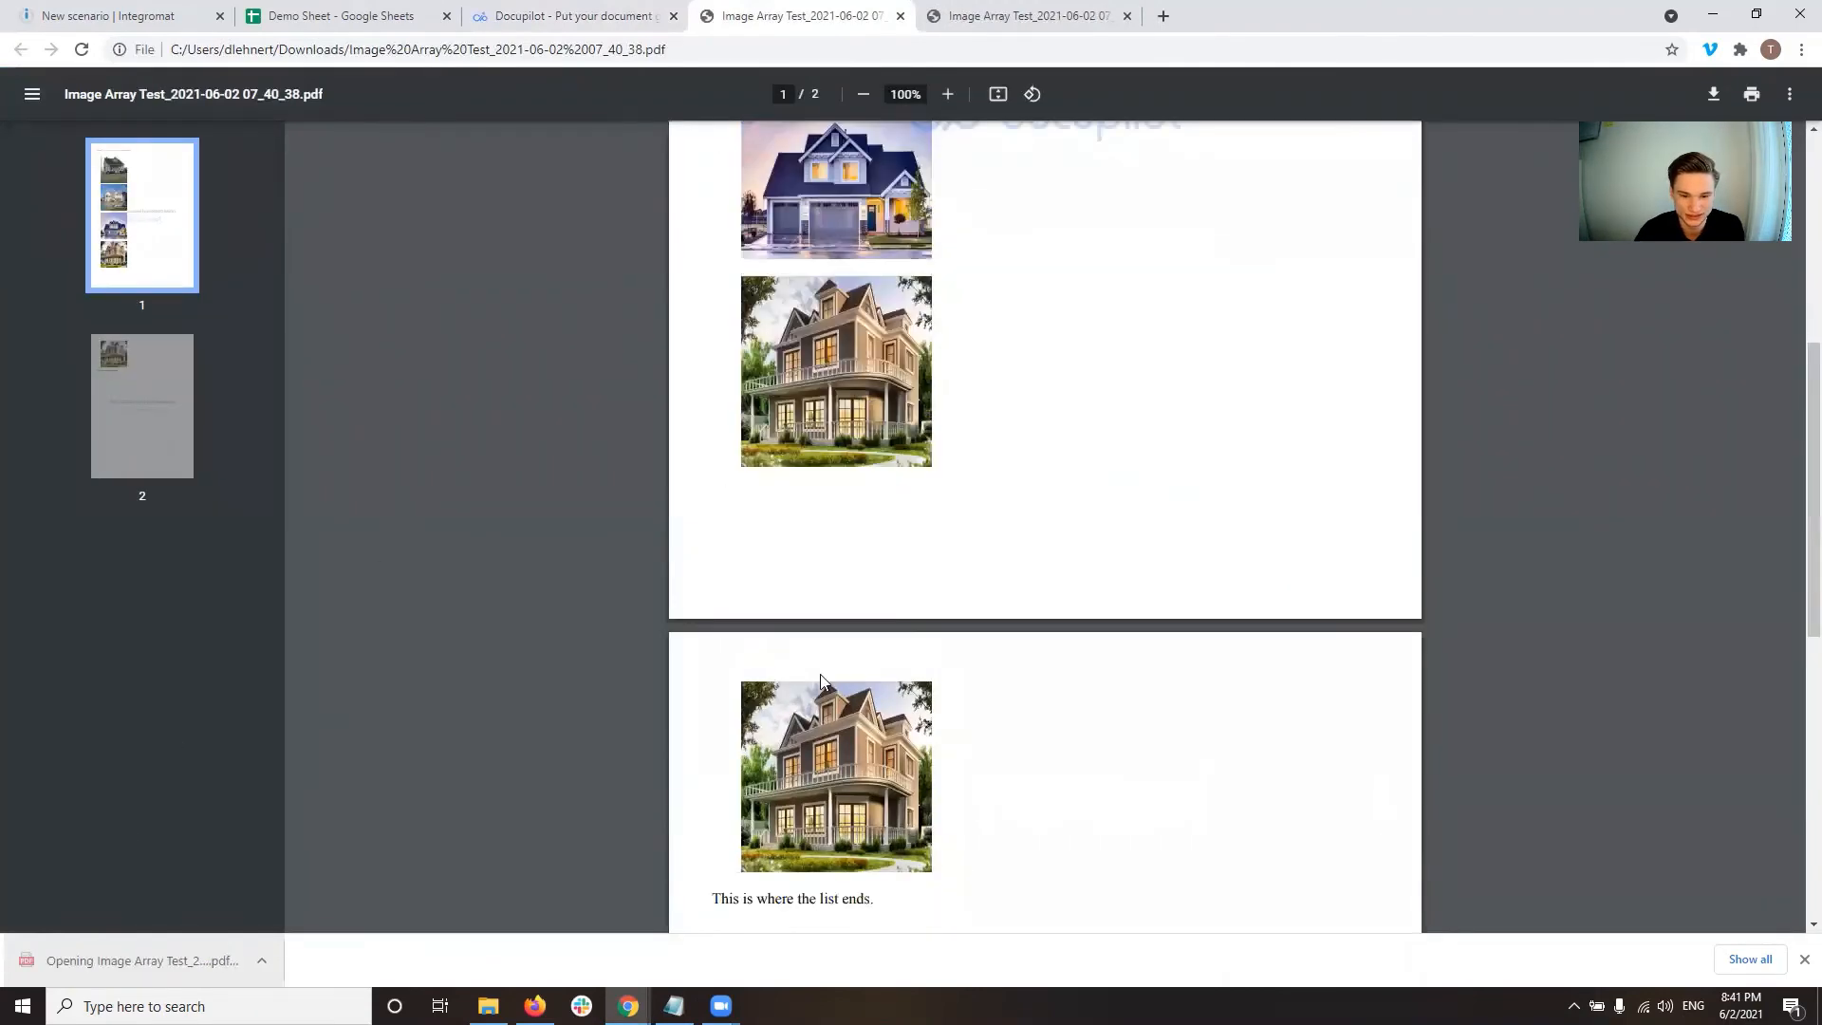
scroll(893, 608, "down", 3)
scroll(890, 438, "up", 10)
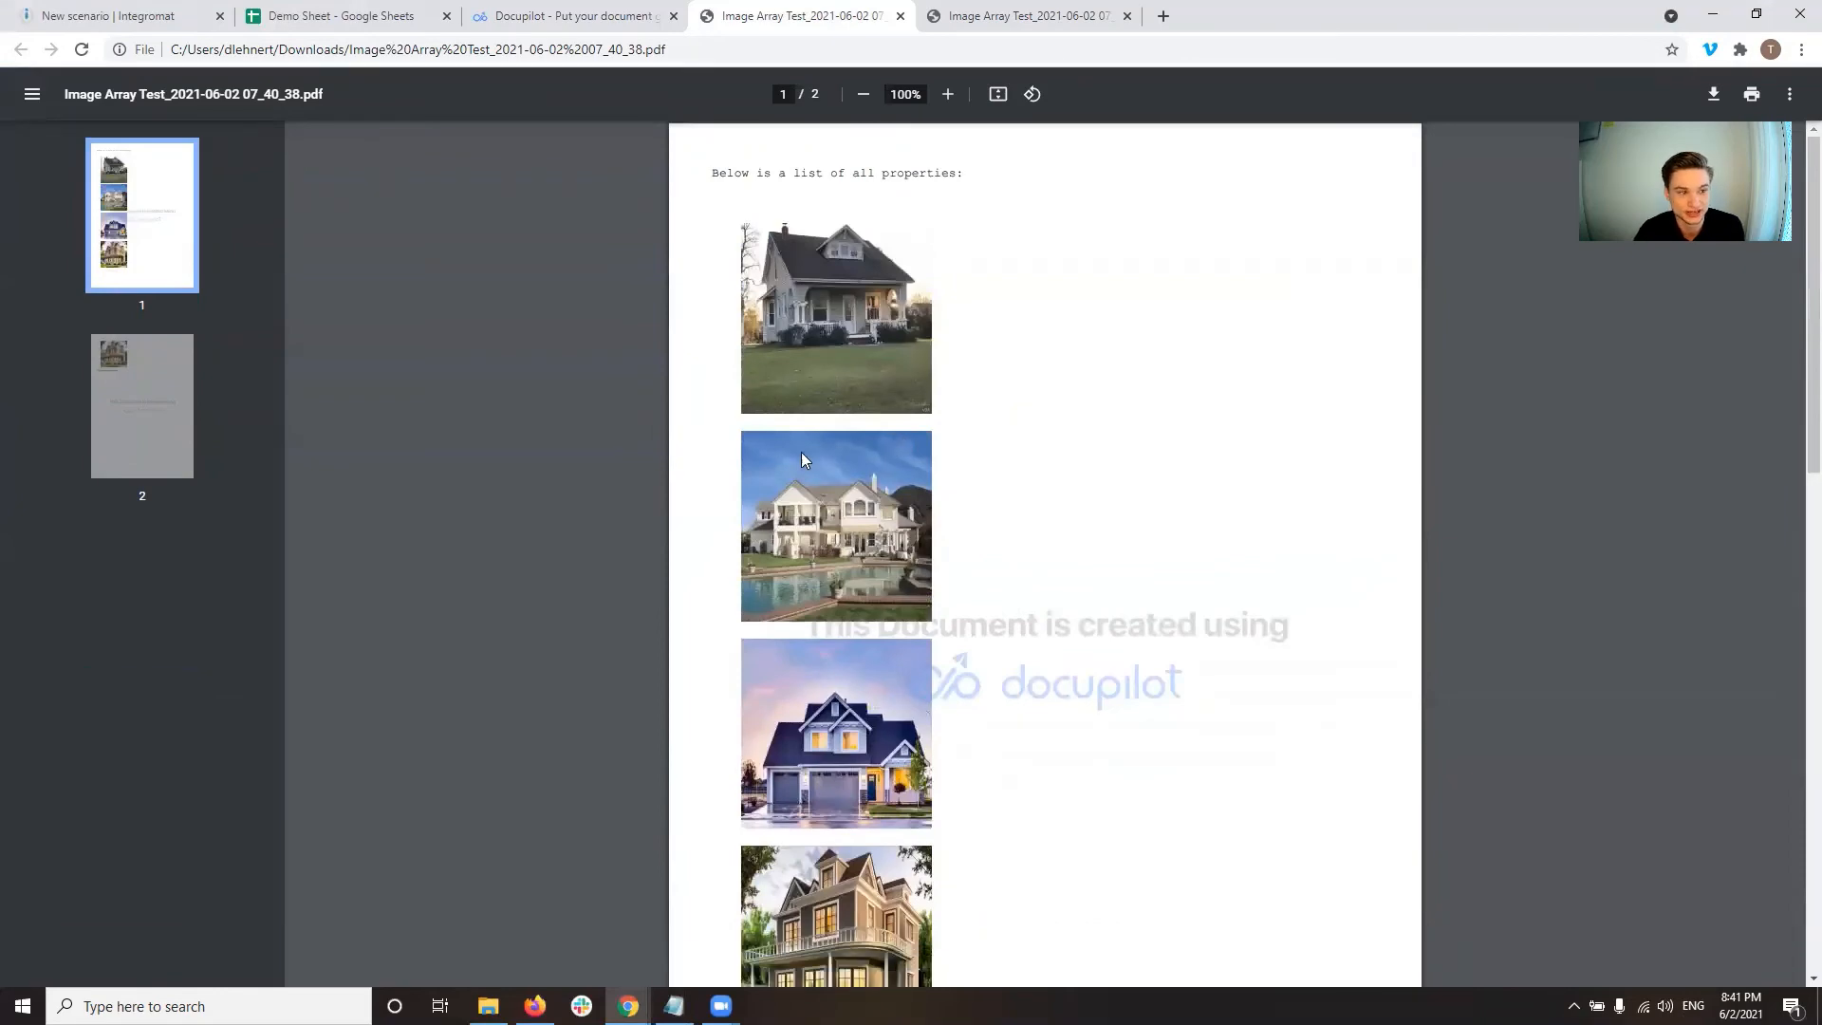
scroll(1139, 273, "down", 6)
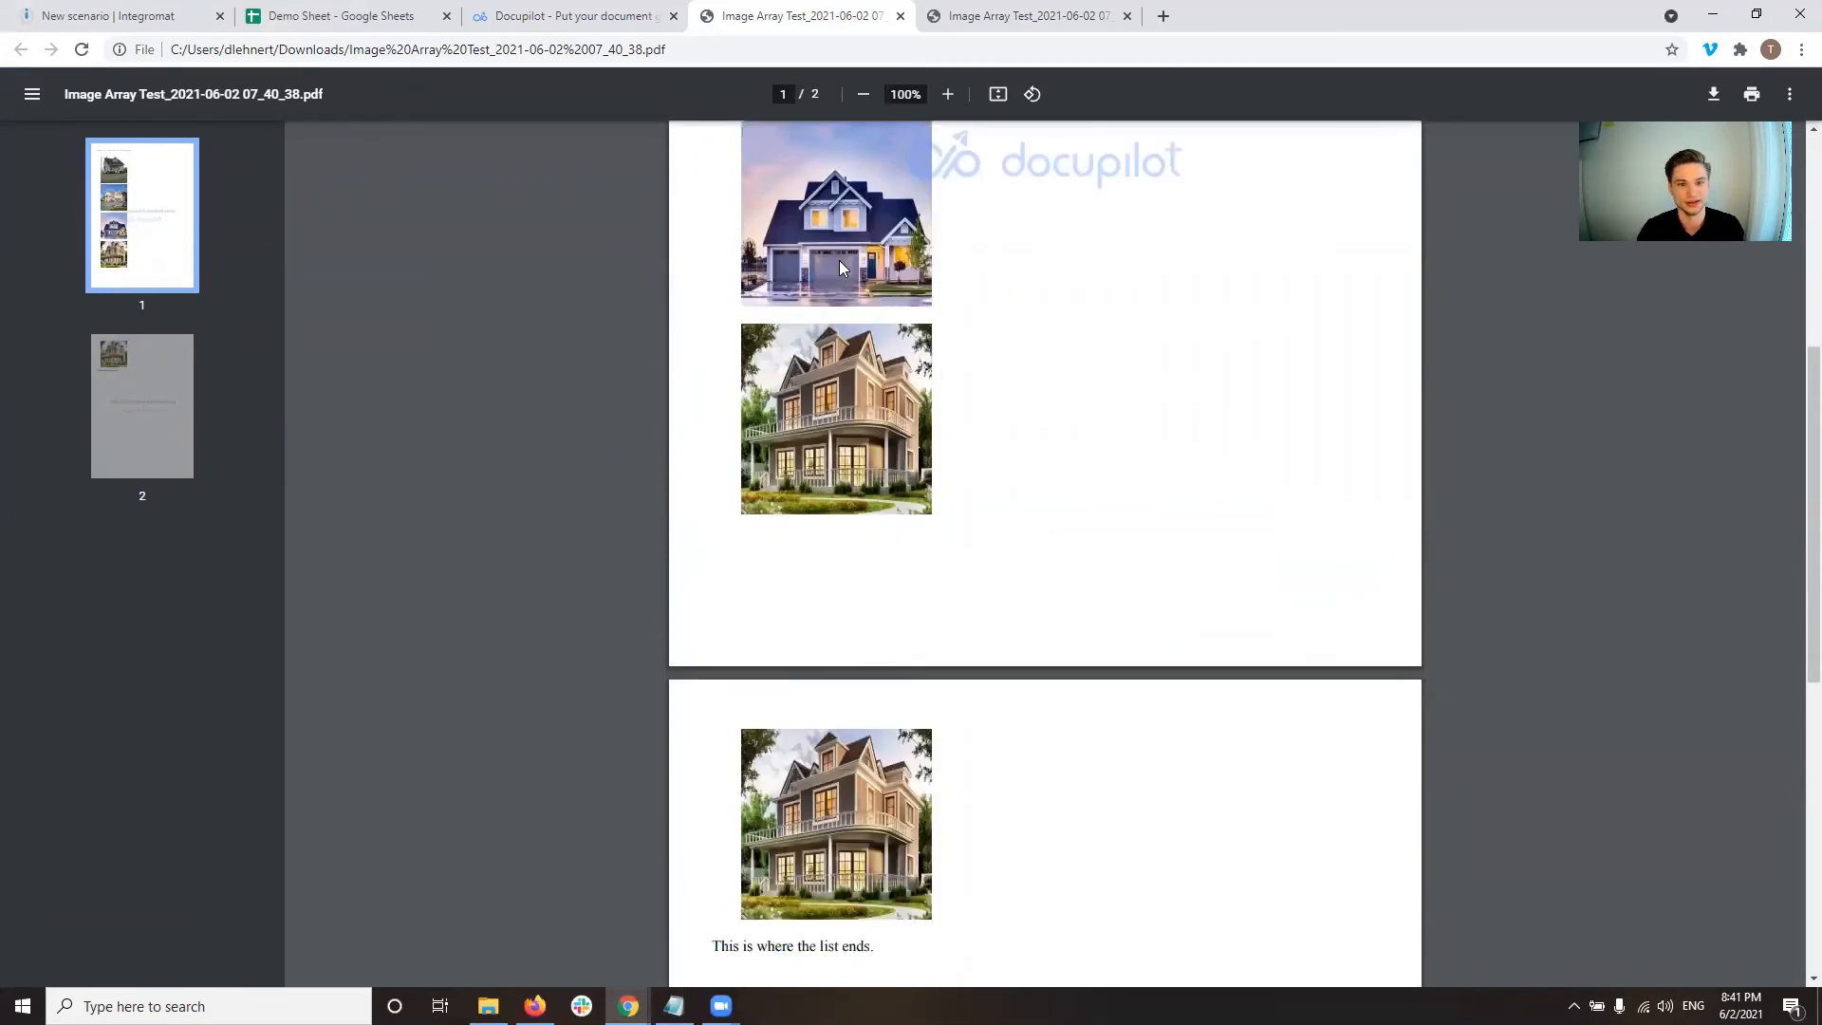
scroll(1092, 237, "up", 6)
Switch to the Demo Sheet and check the start of the first picture link on the Images sheet.
left_click(572, 11)
left_click(372, 11)
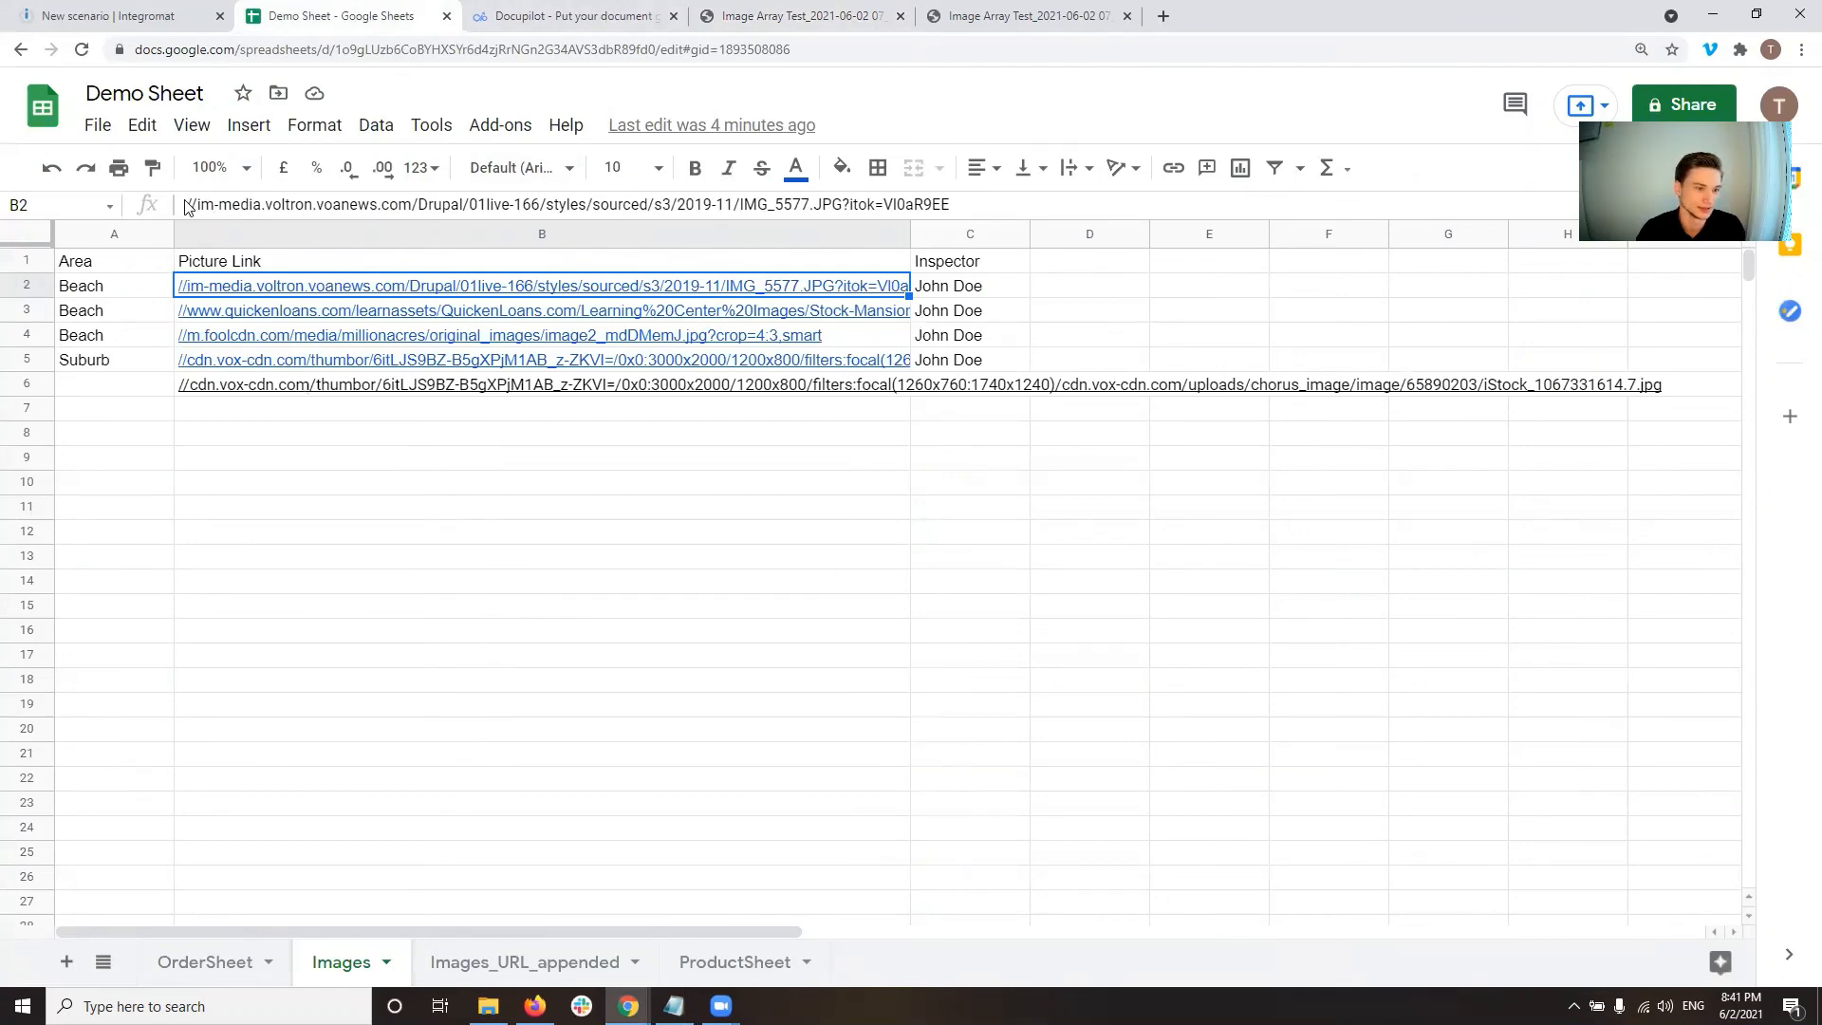
left_click_drag(188, 205, 244, 205)
left_click(325, 512)
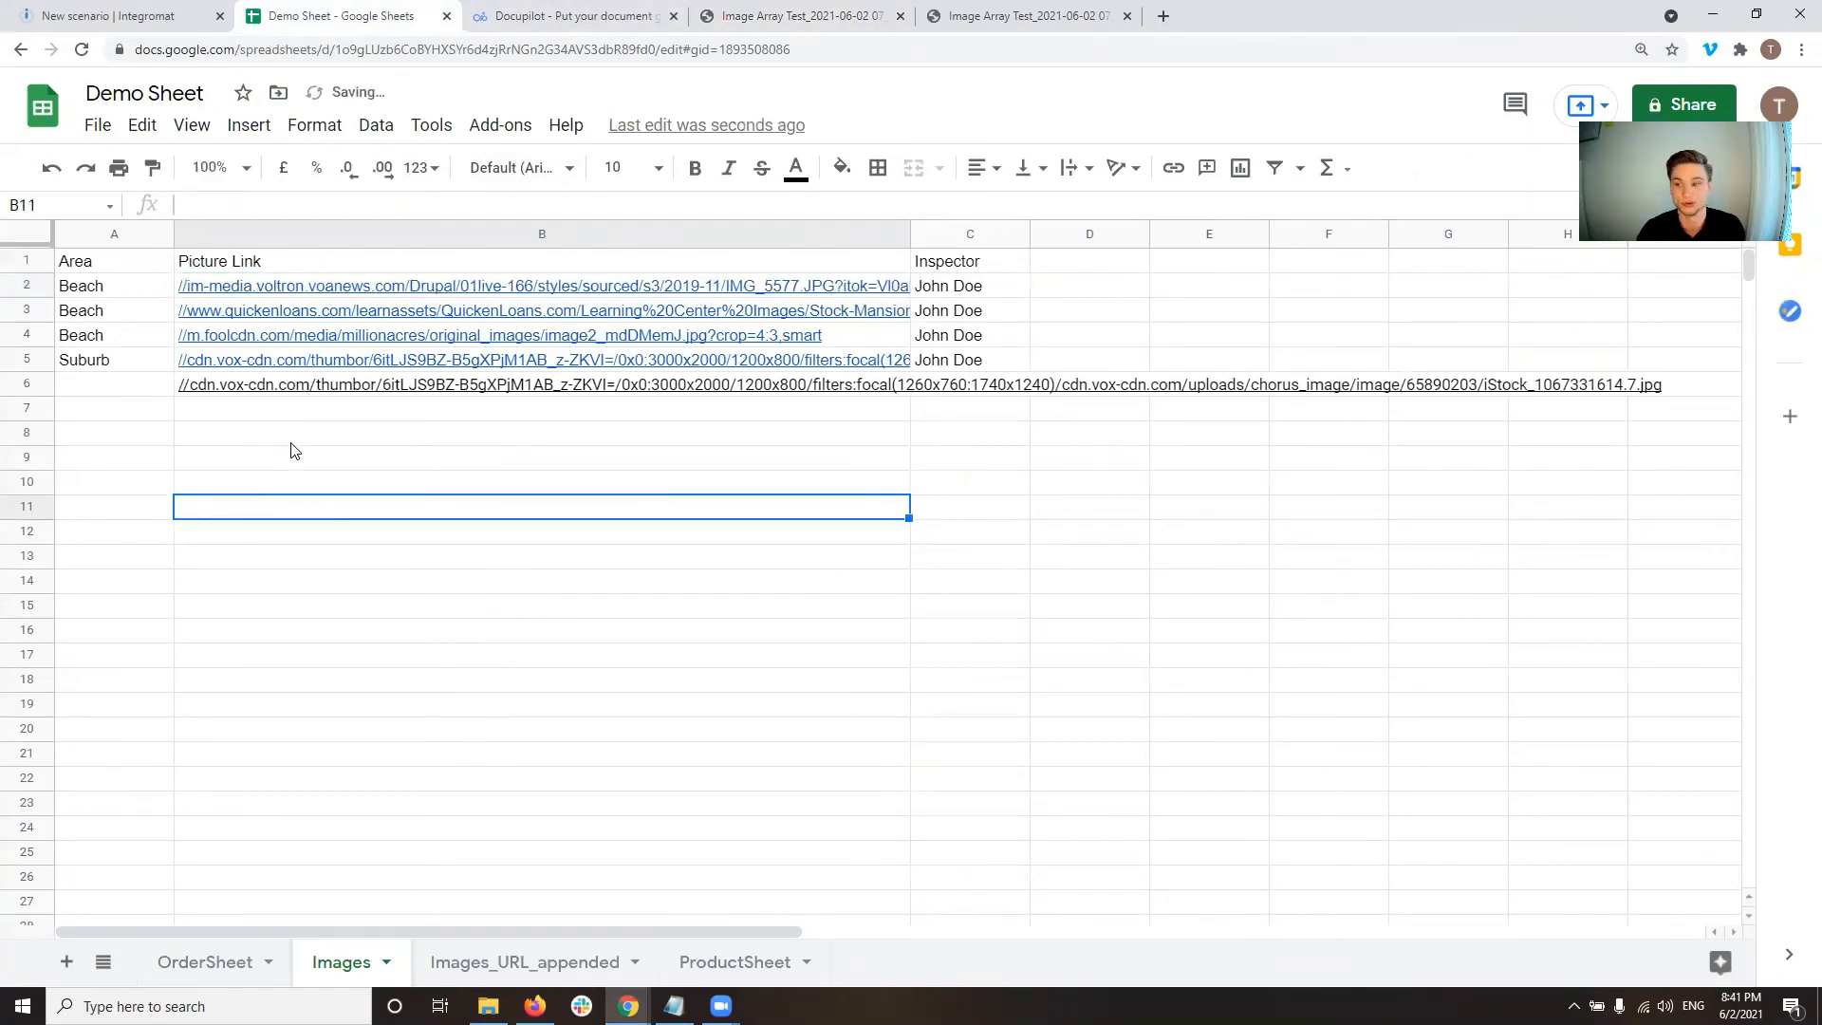
Glance at the Integromat scenario, return to Docupilot and open the Image Array Test template in the editor.
left_click(98, 13)
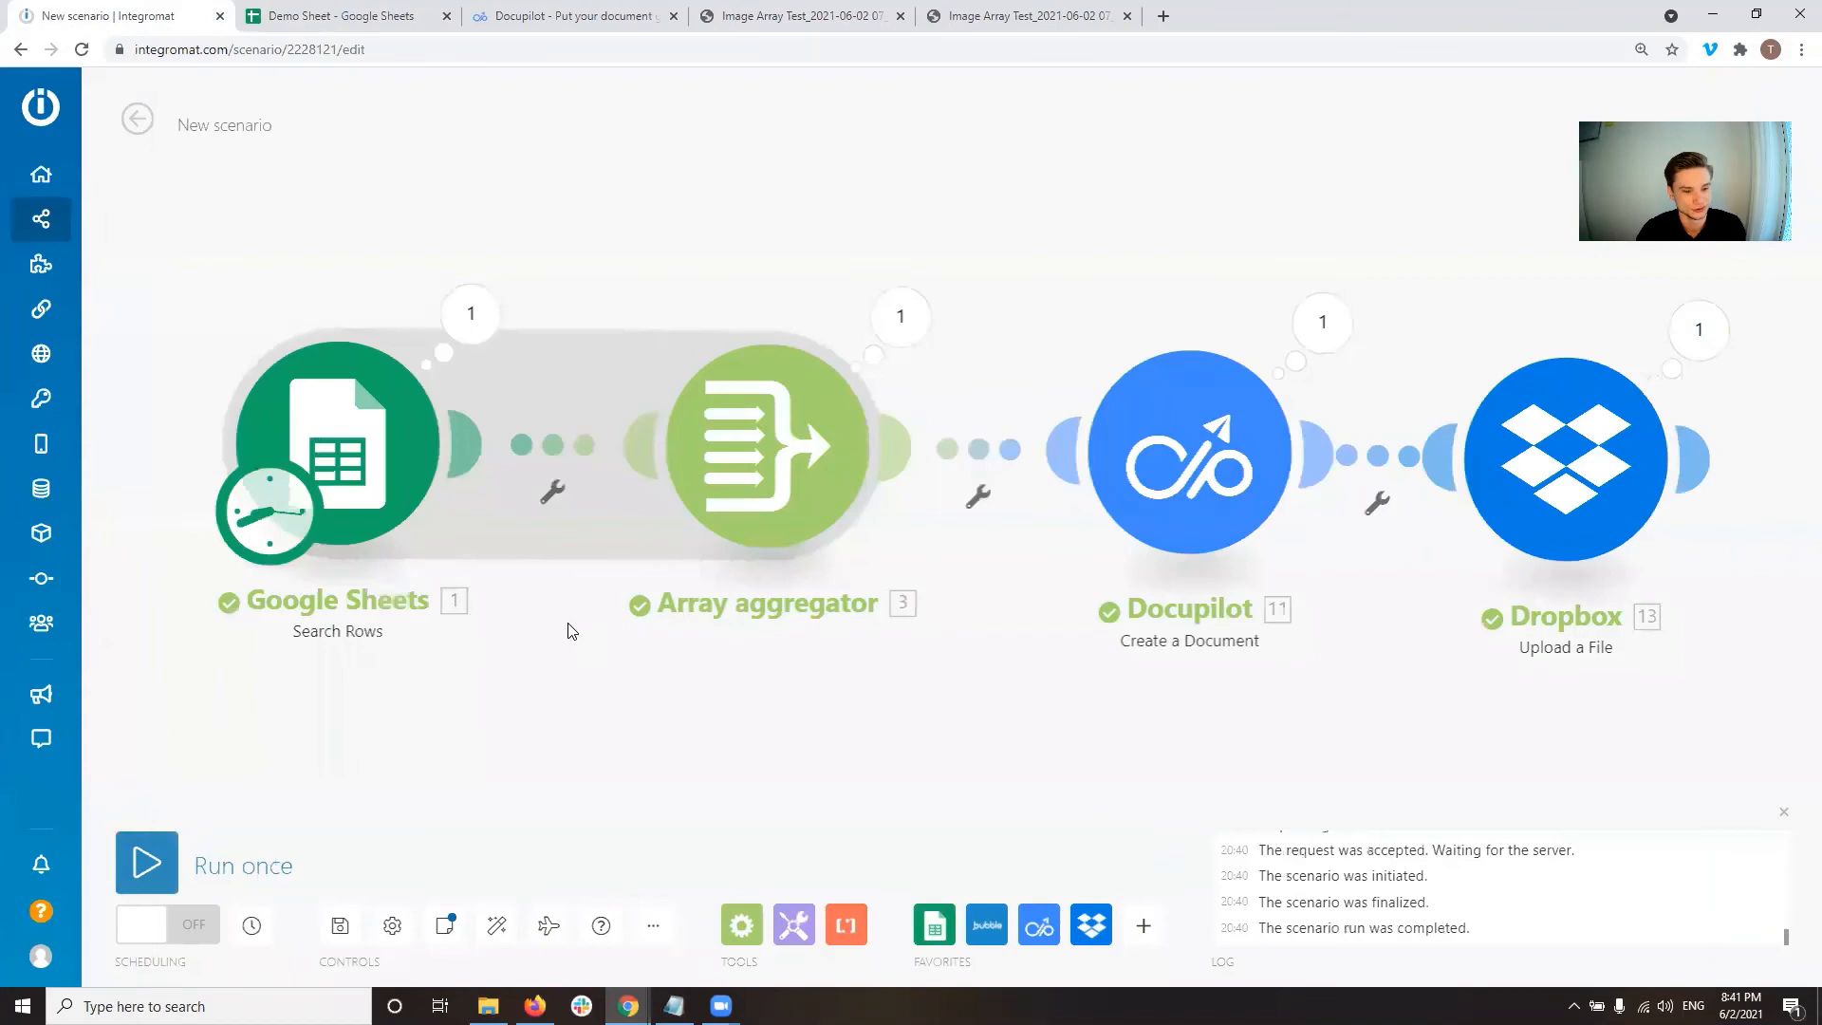
left_click(635, 19)
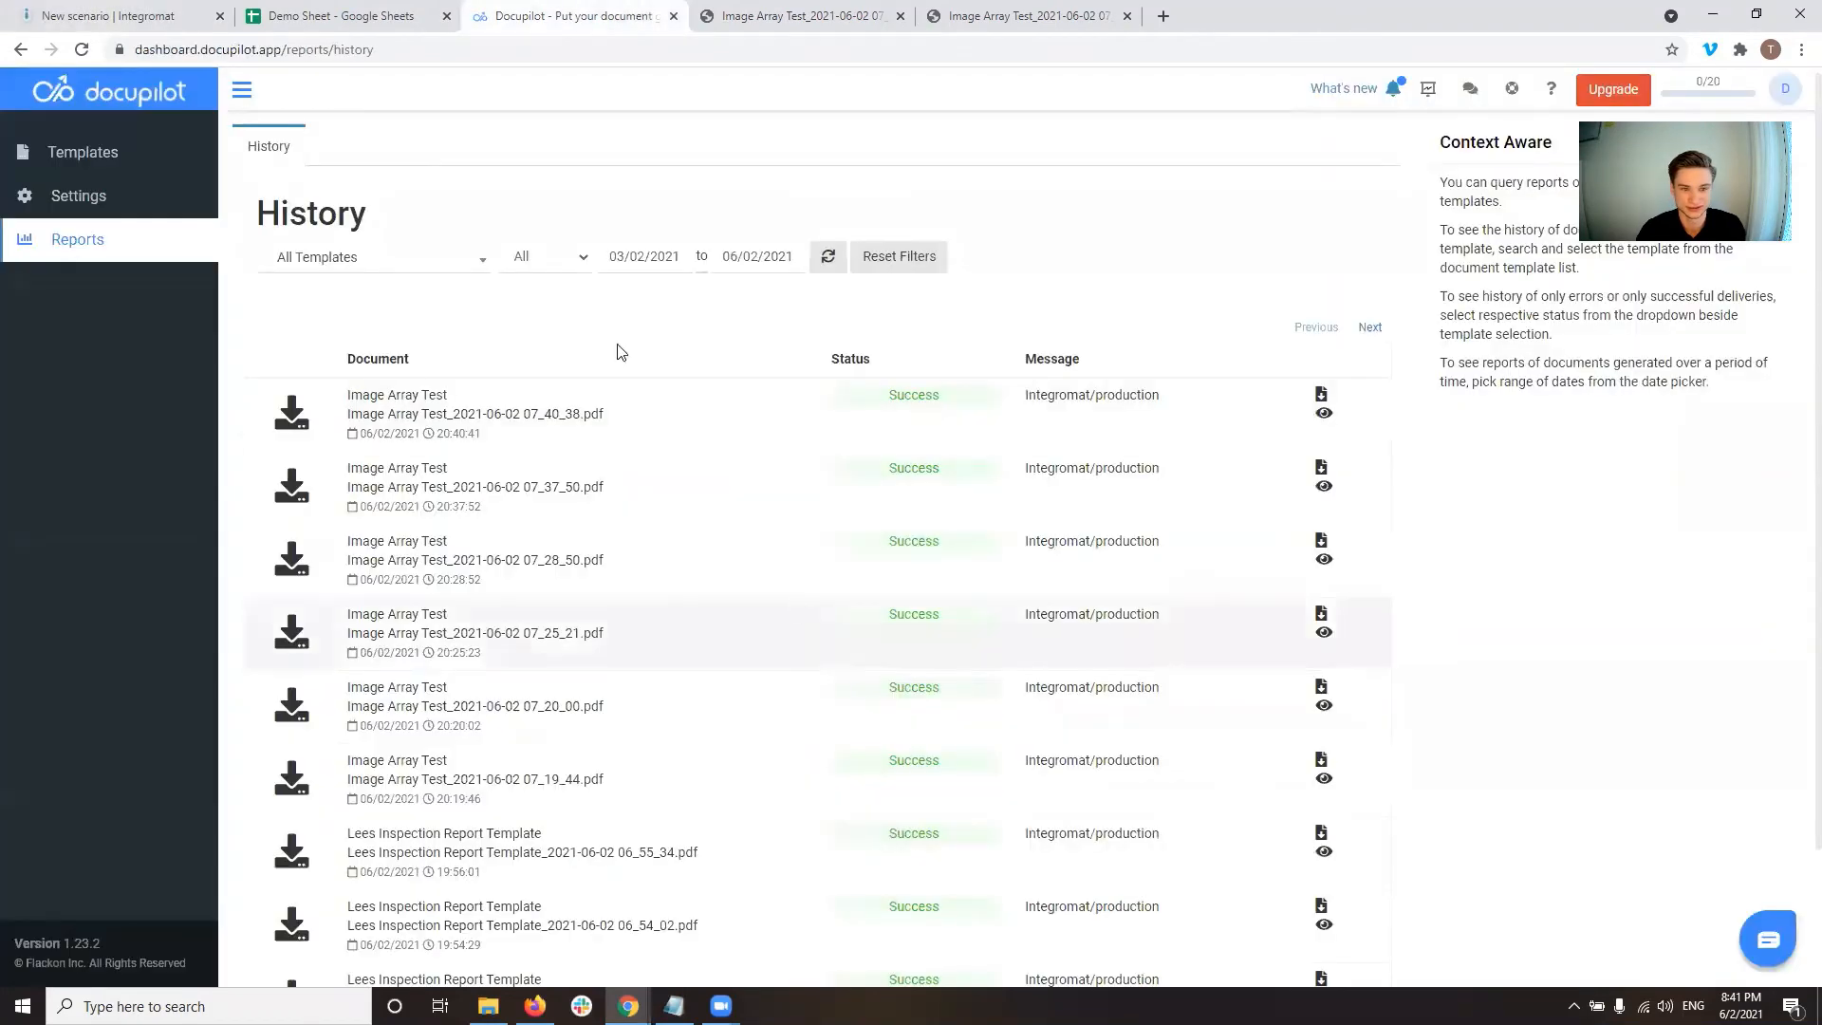
left_click(33, 152)
left_click(926, 579)
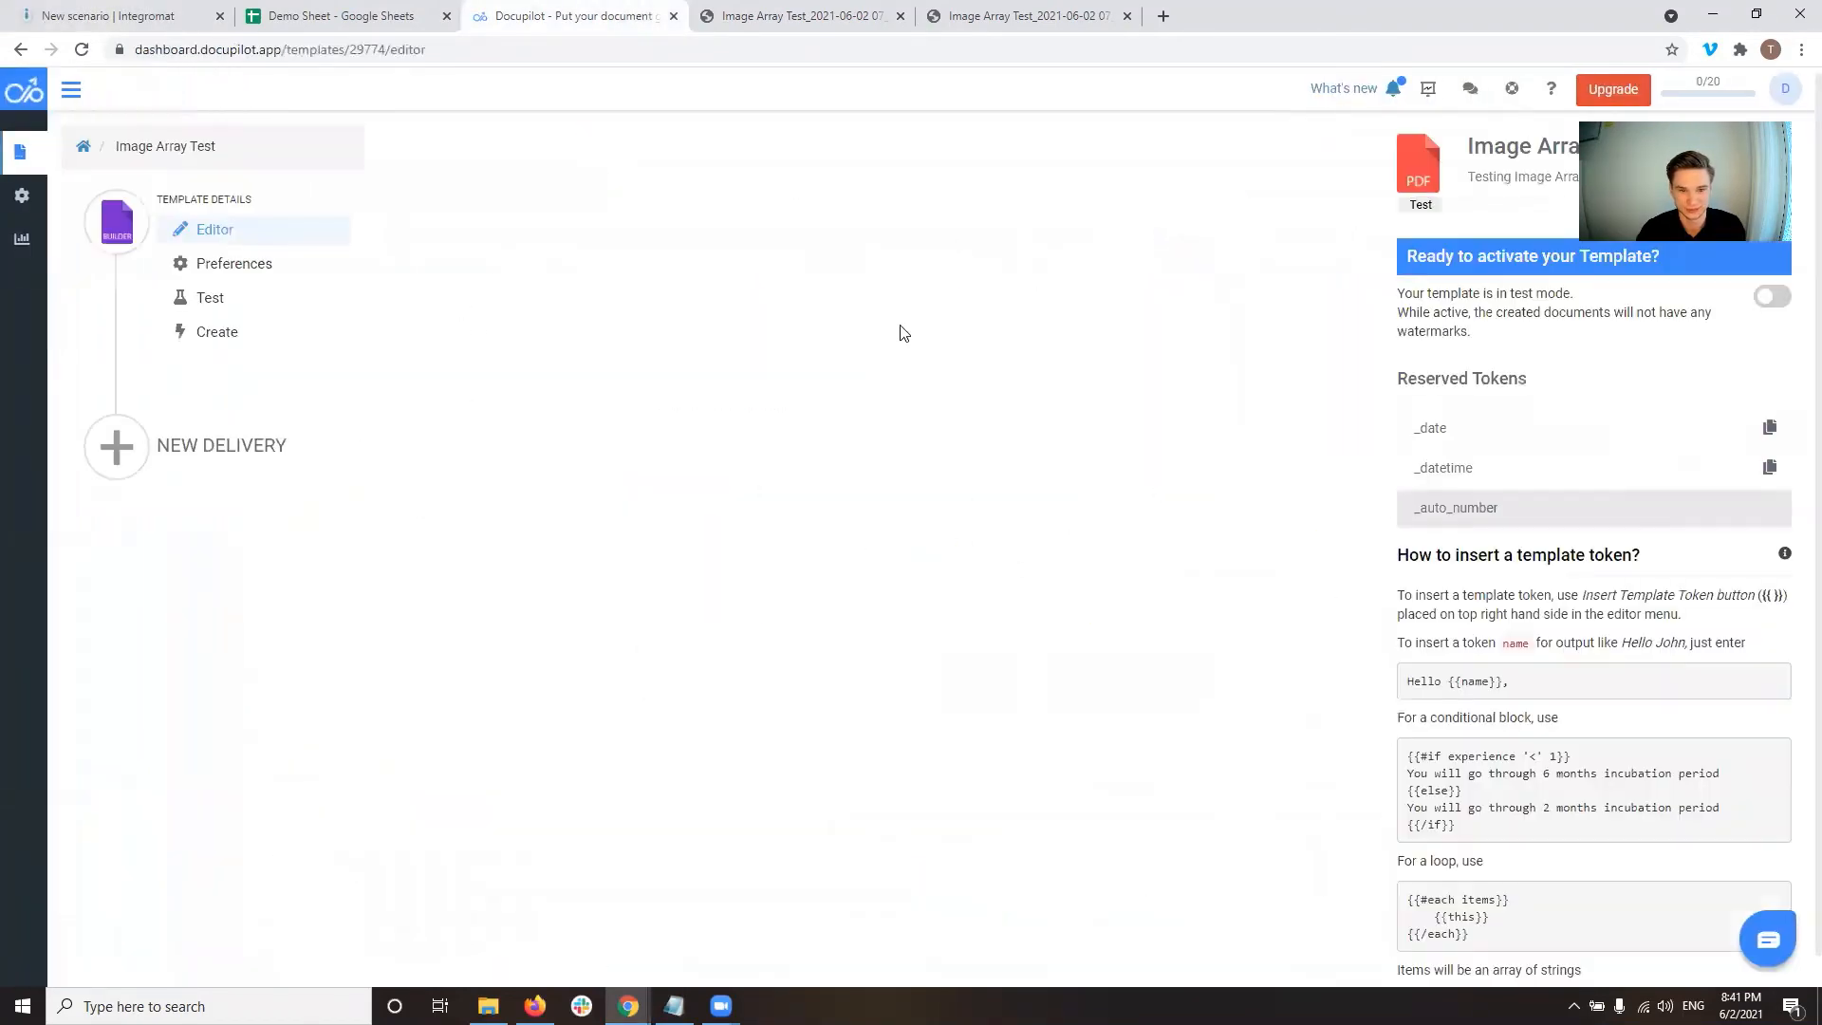